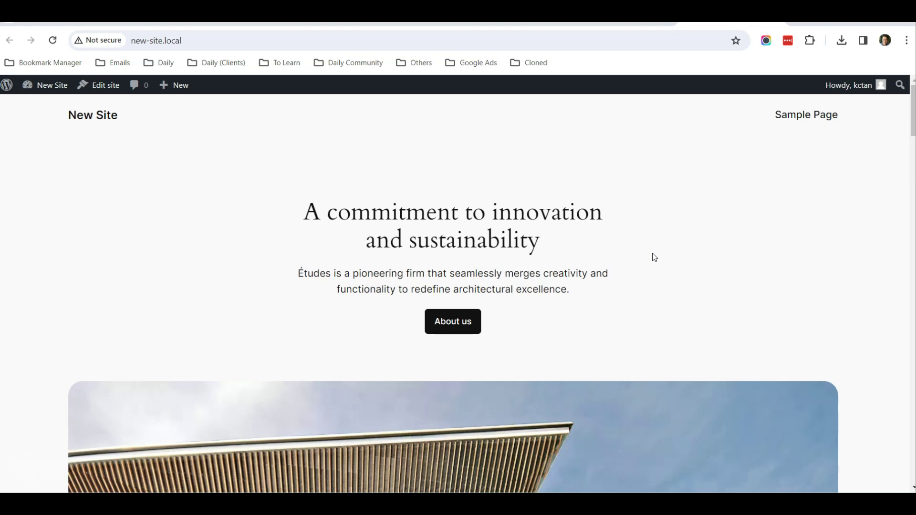
- Look over the default home page of the new site, from the header down to the section about creating spaces
scroll(654, 258, "down", 20)
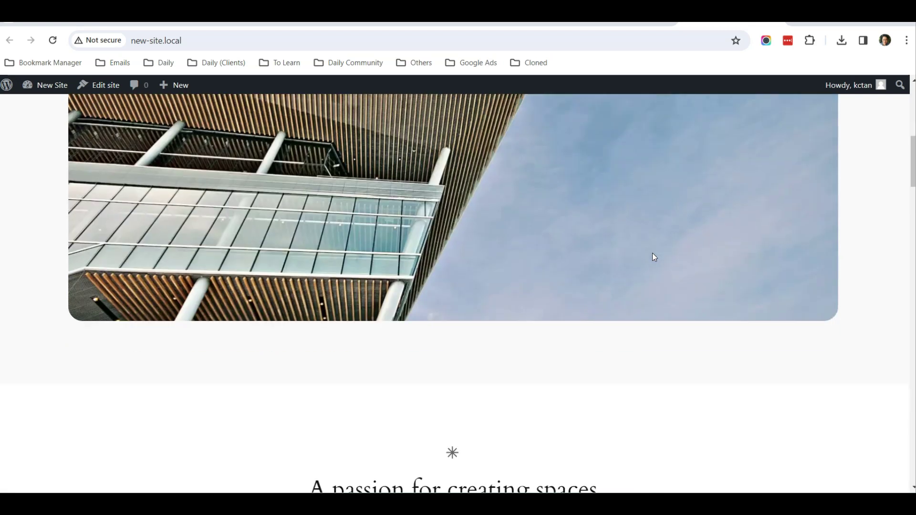
scroll(741, 291, "down", 5)
scroll(740, 291, "up", 20)
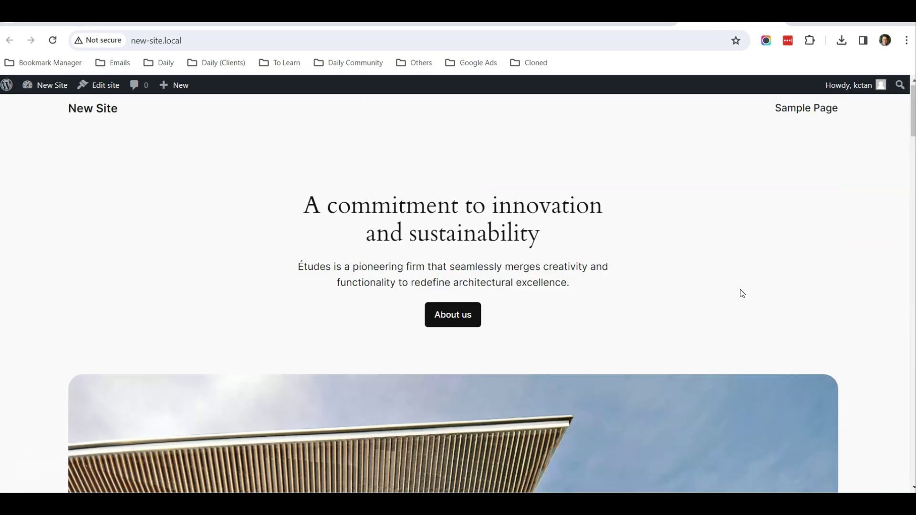
left_click(689, 262)
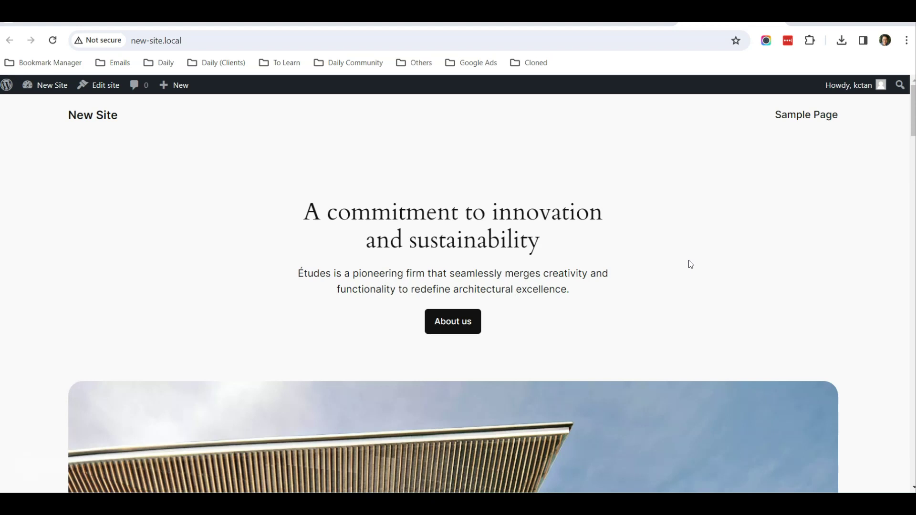
- Switch to the site's admin dashboard and open the General Settings page
left_click(625, 29)
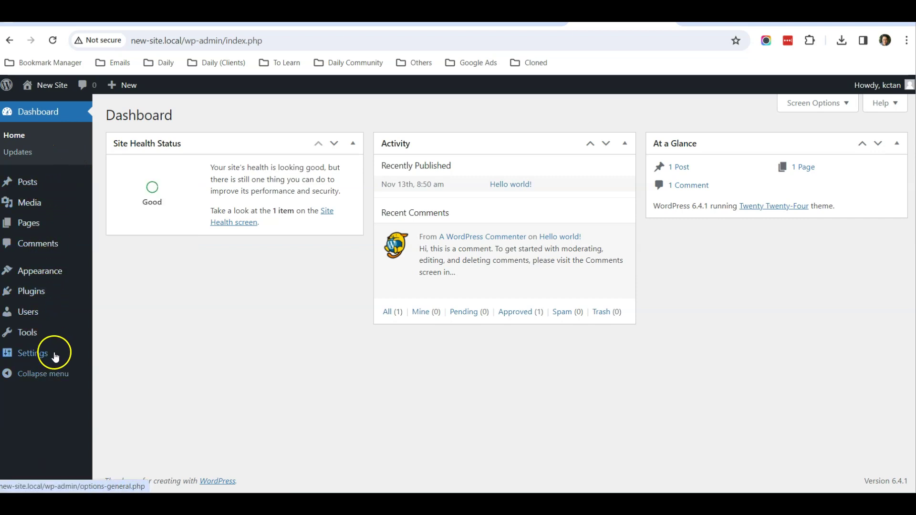
mouse_move(51, 292)
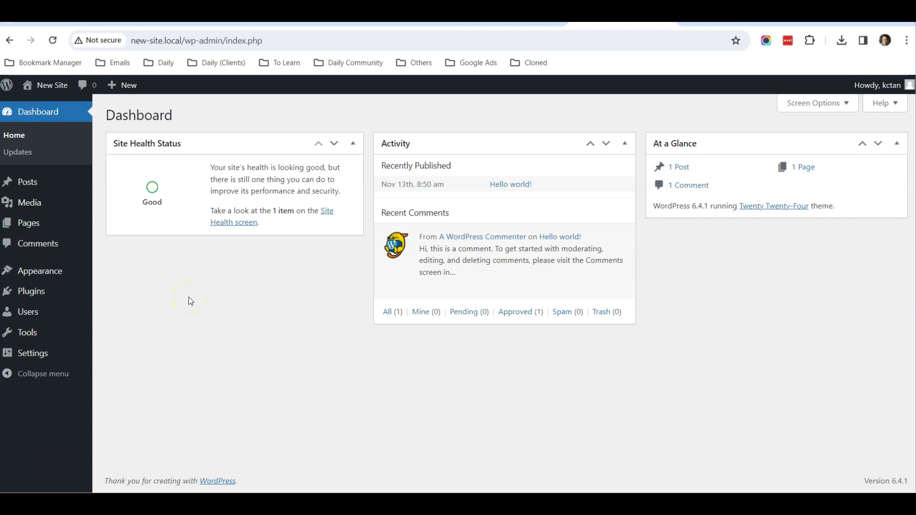
mouse_move(61, 353)
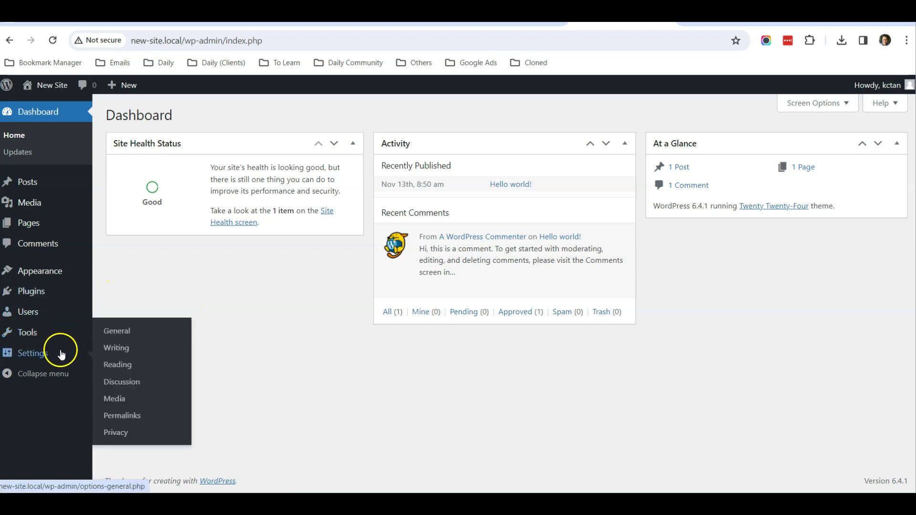
left_click(127, 335)
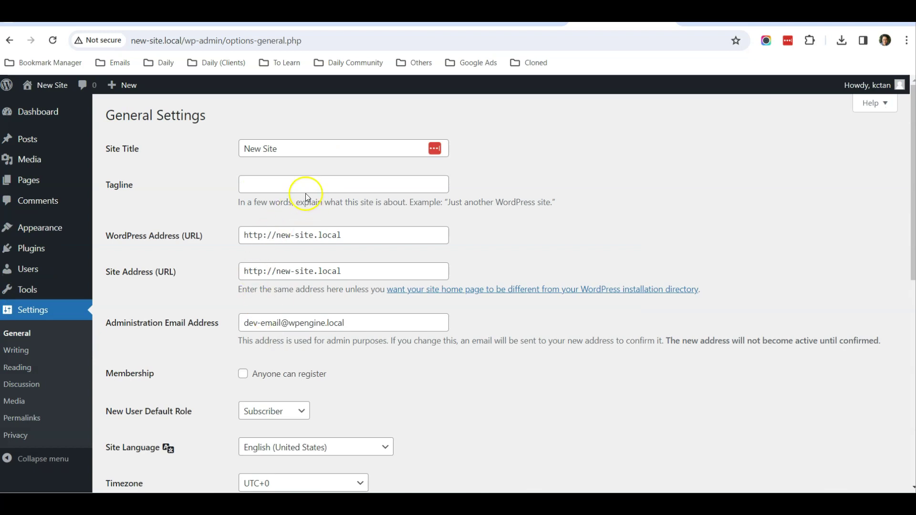
- Change the site title to "All Clean Services" and save the general settings
left_click_drag(288, 149, 230, 149)
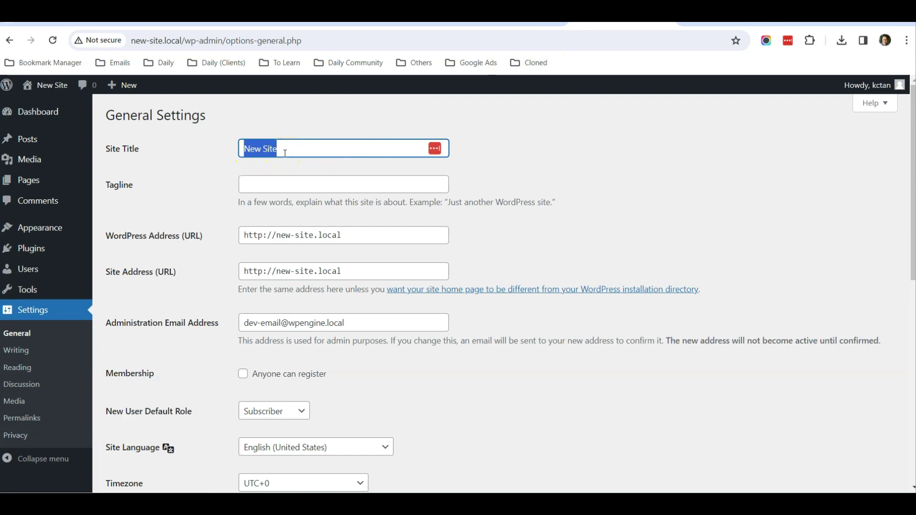
type("A")
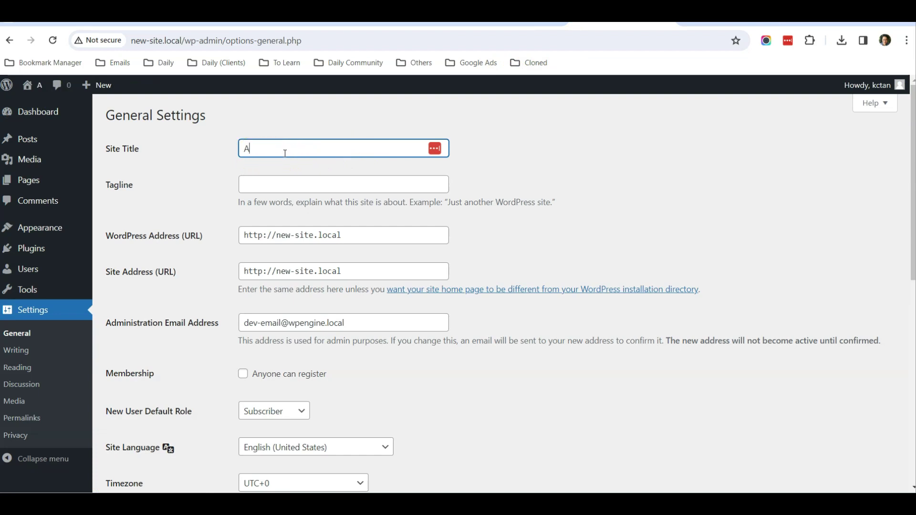
type("ll Clean")
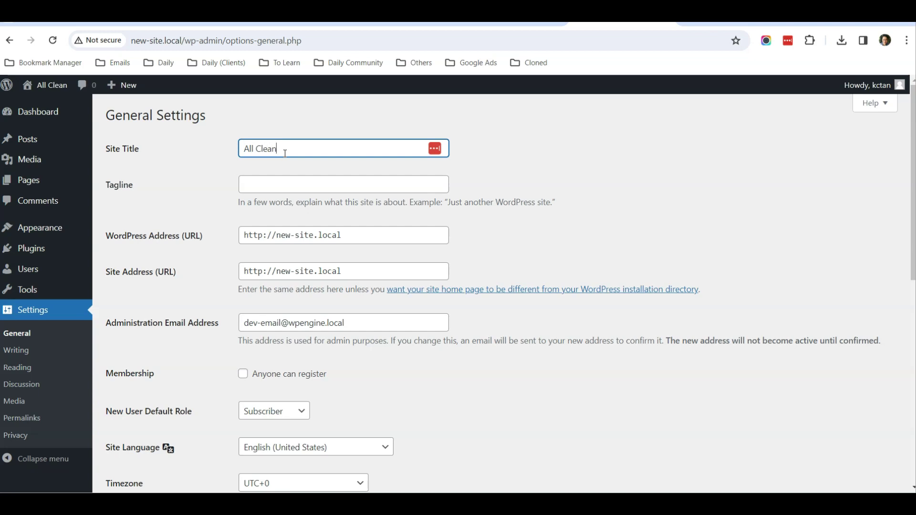
type(" Services")
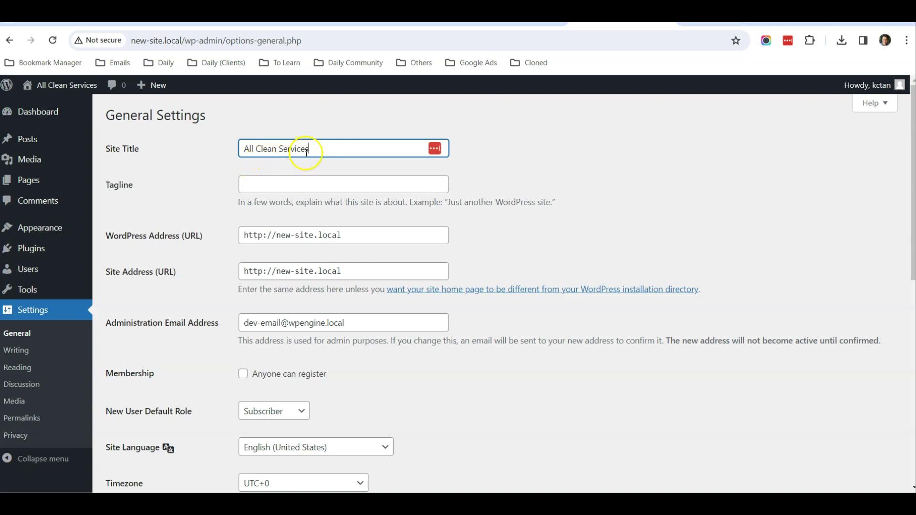
scroll(527, 188, "down", 8)
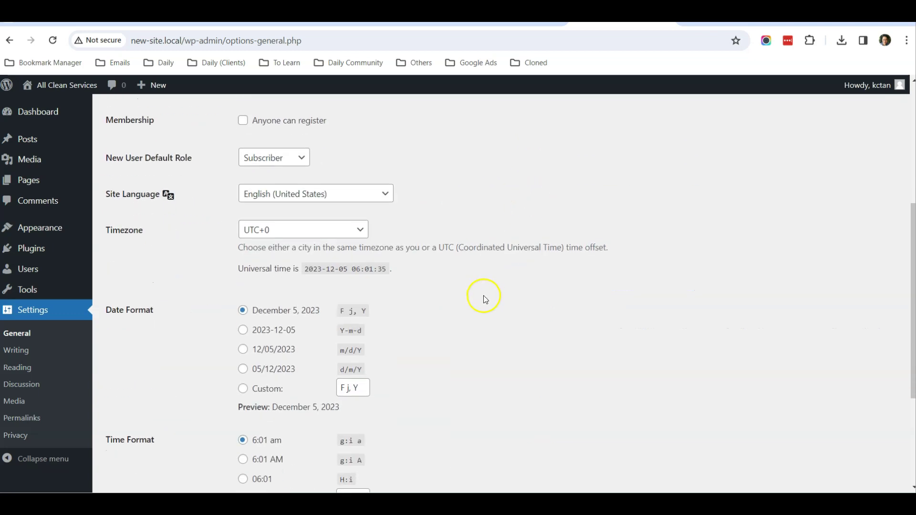
left_click(137, 431)
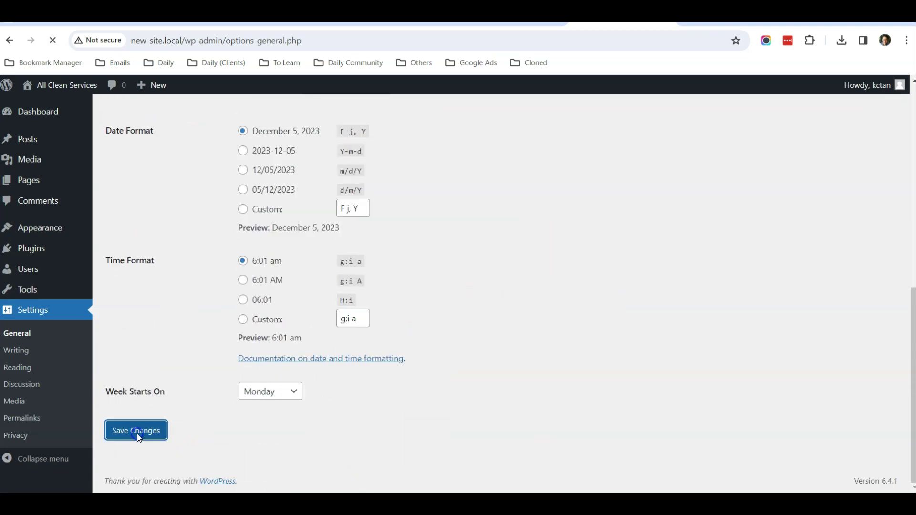
- Reload the public home page to check its site title and return to the admin settings page
left_click(729, 27)
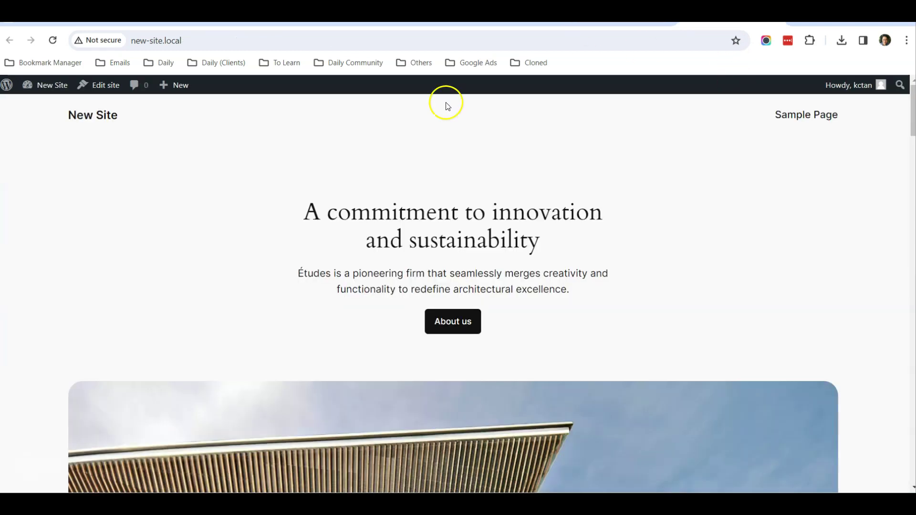
left_click(93, 115)
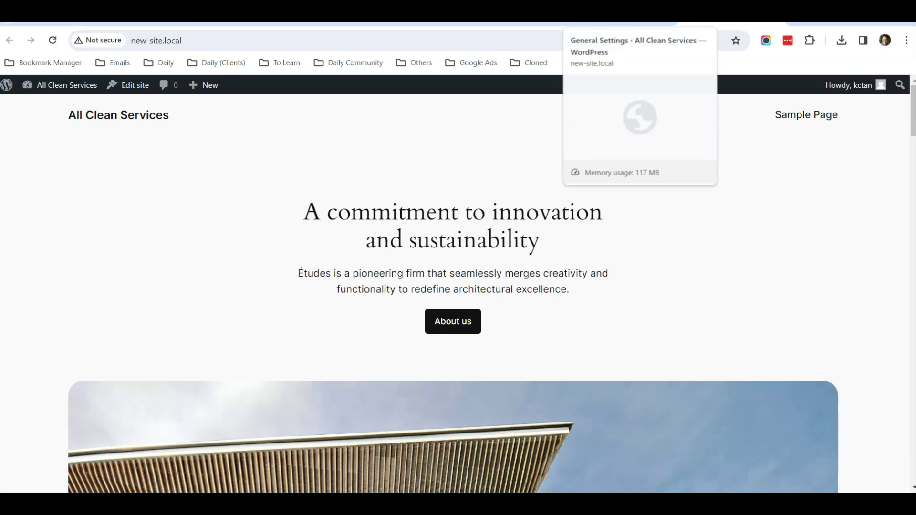
left_click(615, 23)
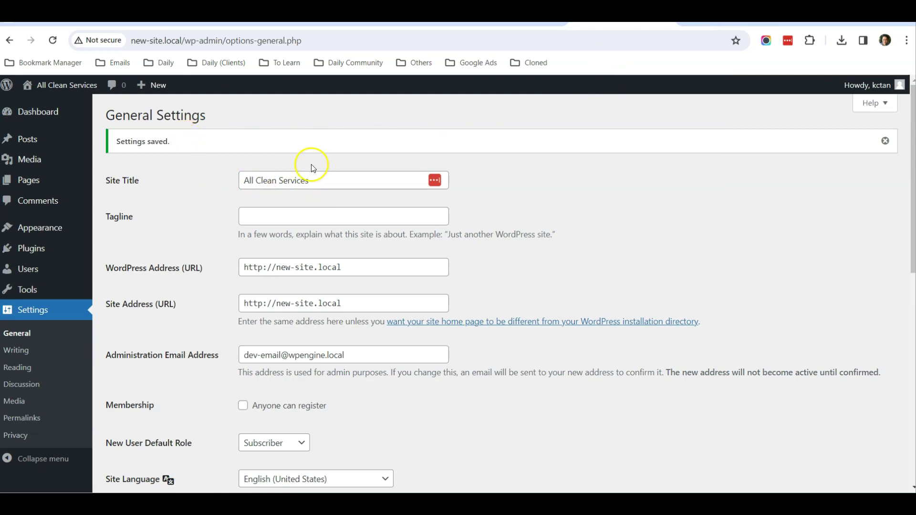
- Open the site editor for the active theme and show its style variations
mouse_move(69, 231)
left_click(115, 231)
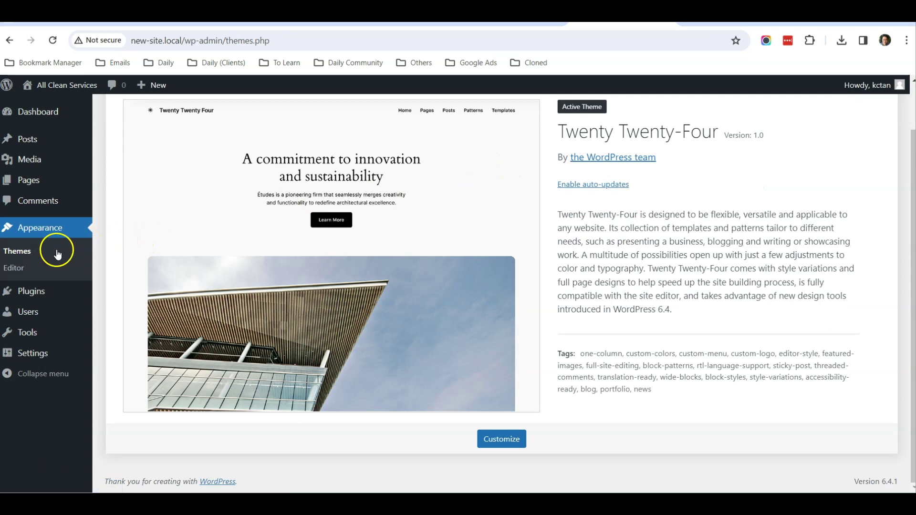
left_click(29, 270)
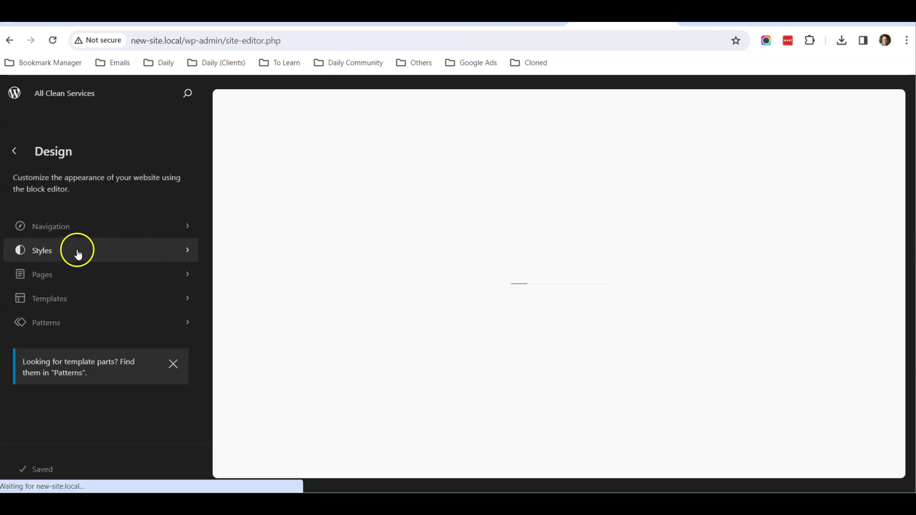
left_click(70, 255)
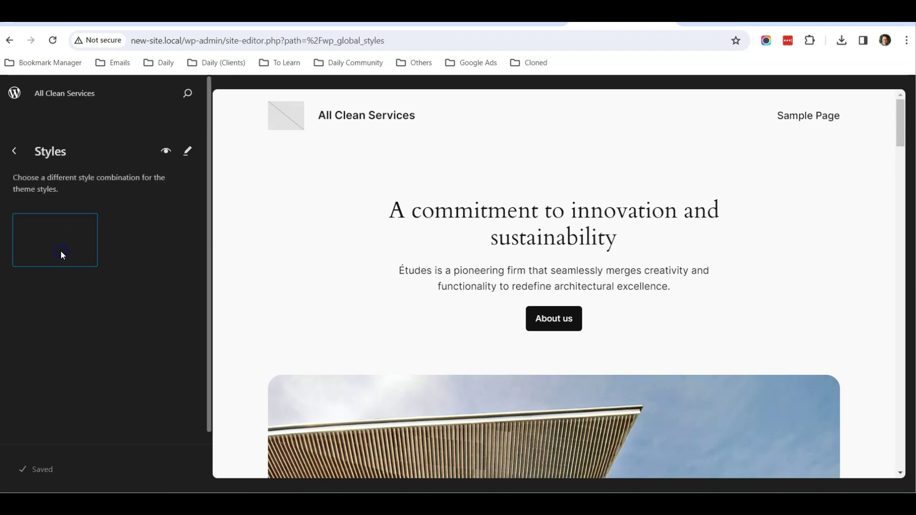
- Examine the available style variations and the home page preview down to the Études Newsletter section
left_click(131, 240)
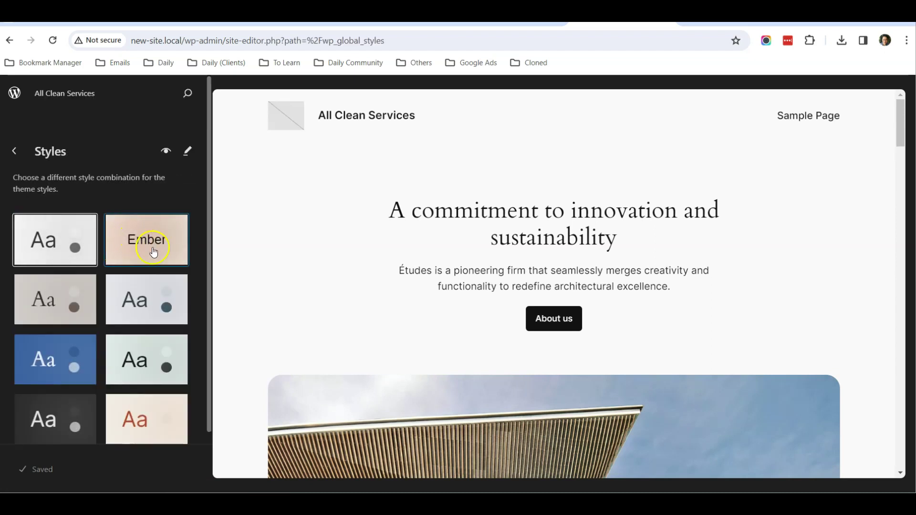
left_click(143, 311)
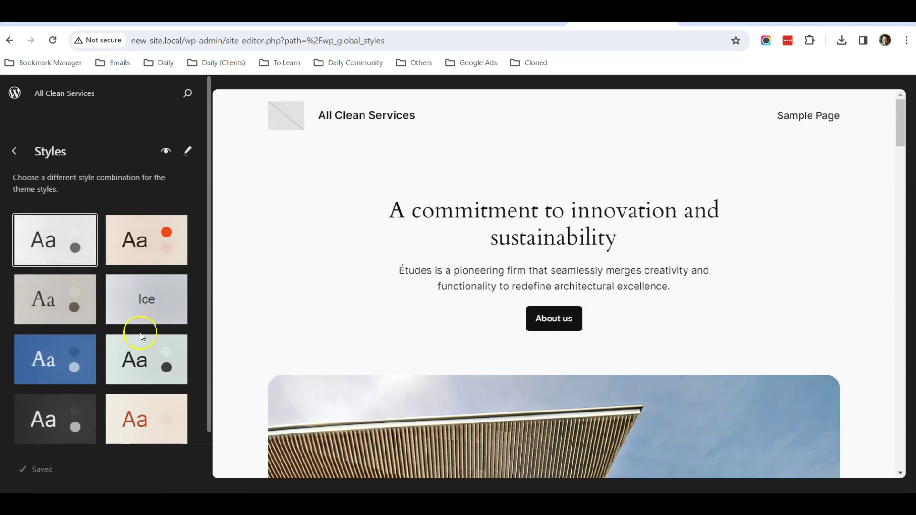
scroll(398, 291, "down", 10)
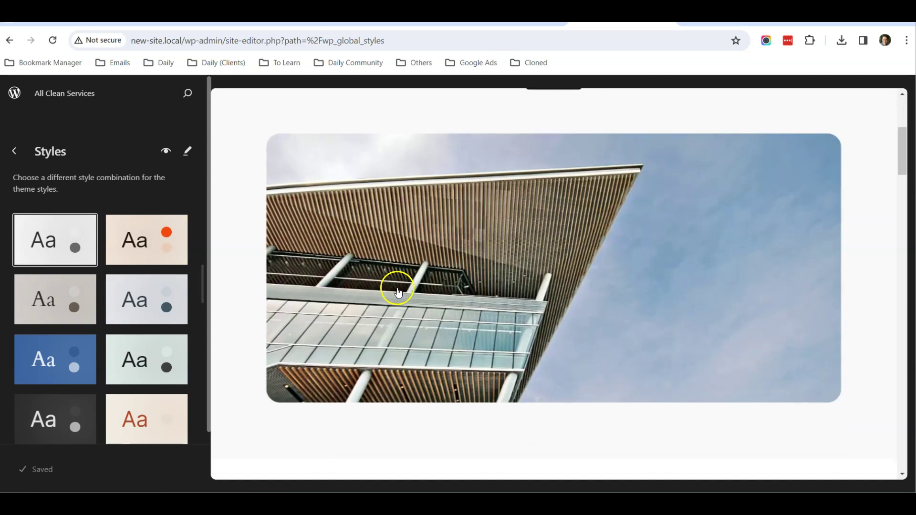
scroll(768, 290, "down", 12)
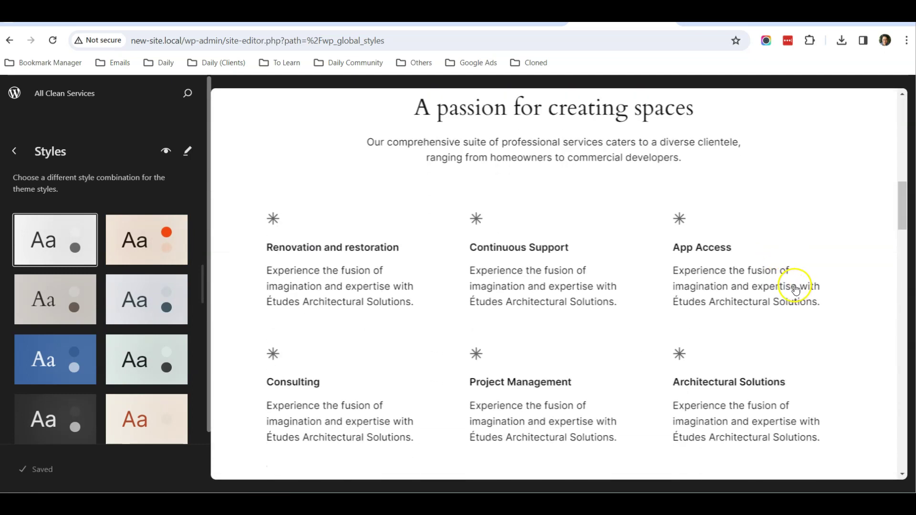
scroll(839, 298, "down", 10)
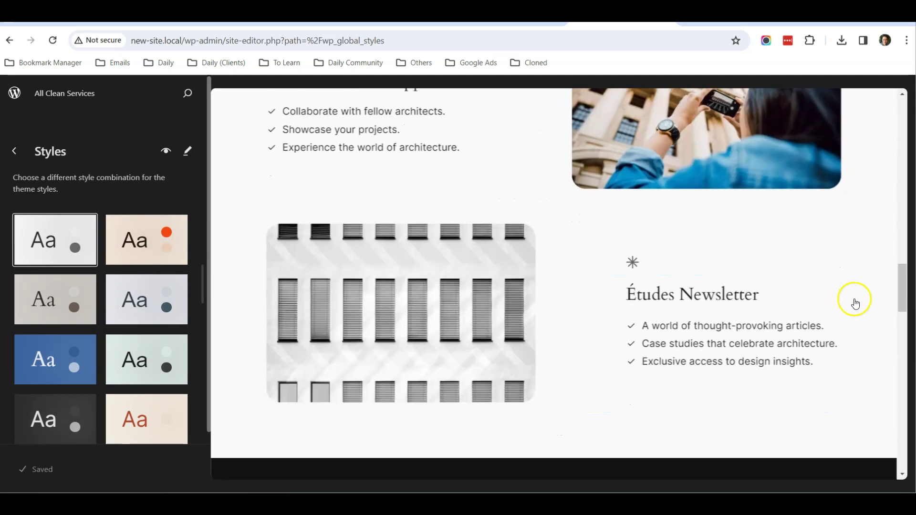
scroll(855, 305, "up", 5)
scroll(855, 304, "up", 10)
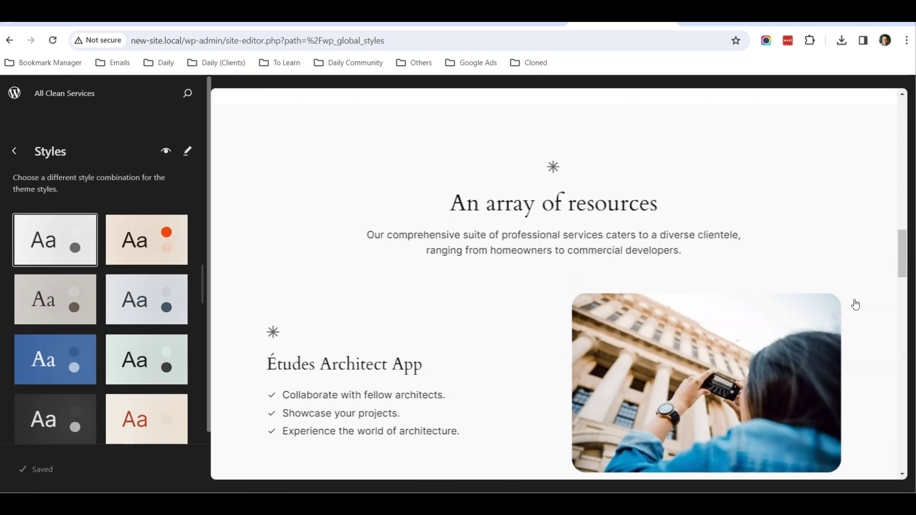
scroll(855, 304, "up", 8)
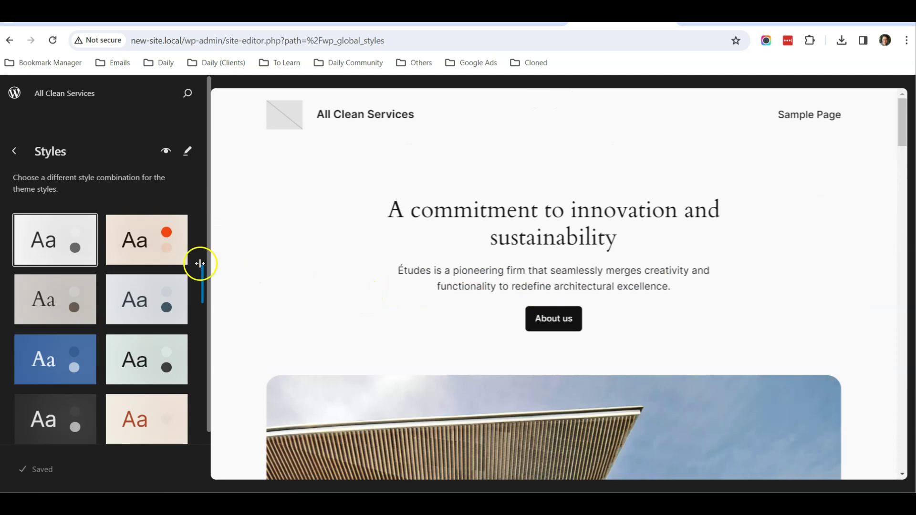
- Try the Ember and Ice style variations on the home page preview
left_click(139, 249)
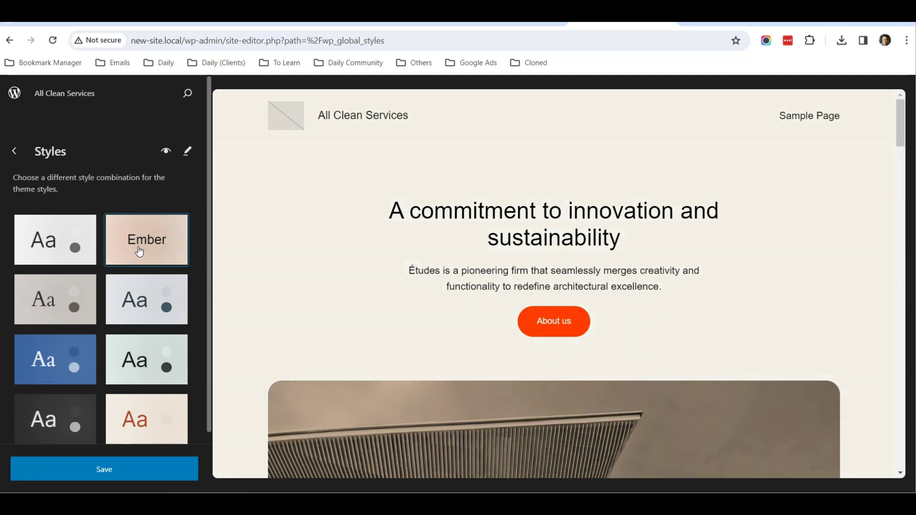
scroll(292, 248, "down", 3)
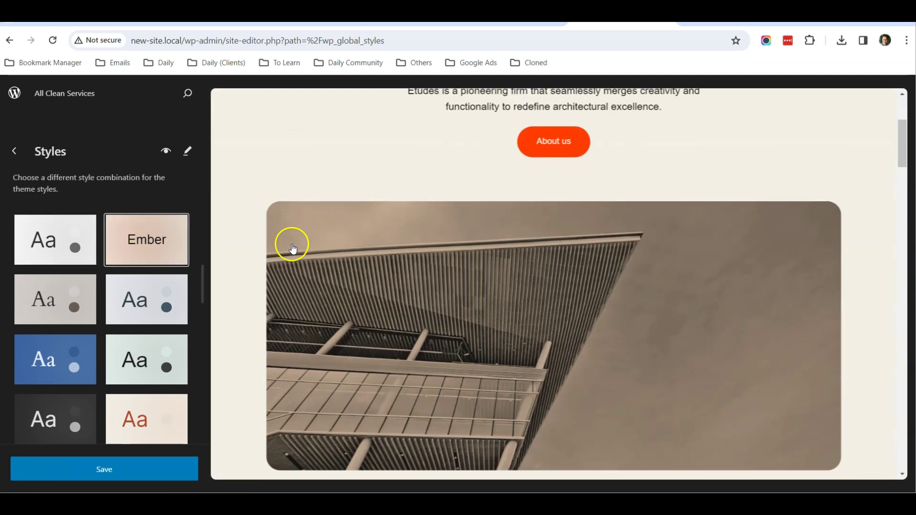
left_click(143, 300)
- Apply the Maelstrom style variation, review it in the home page preview and save the change
left_click(57, 361)
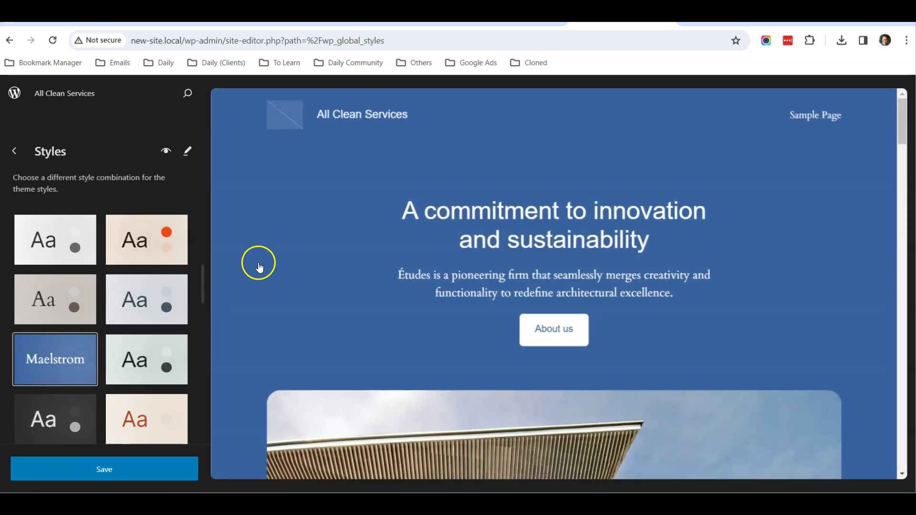
scroll(247, 272, "down", 4)
scroll(247, 272, "up", 5)
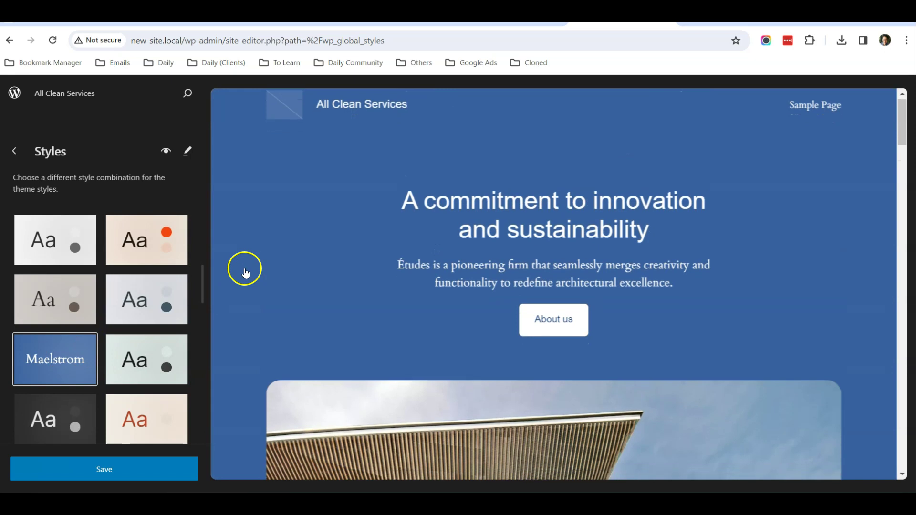
scroll(247, 272, "down", 5)
scroll(245, 272, "up", 3)
scroll(246, 273, "up", 3)
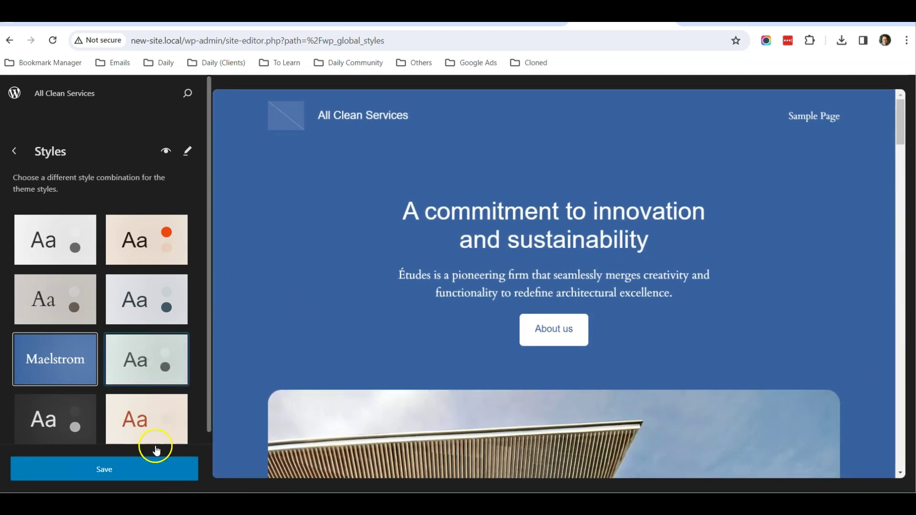
left_click(146, 472)
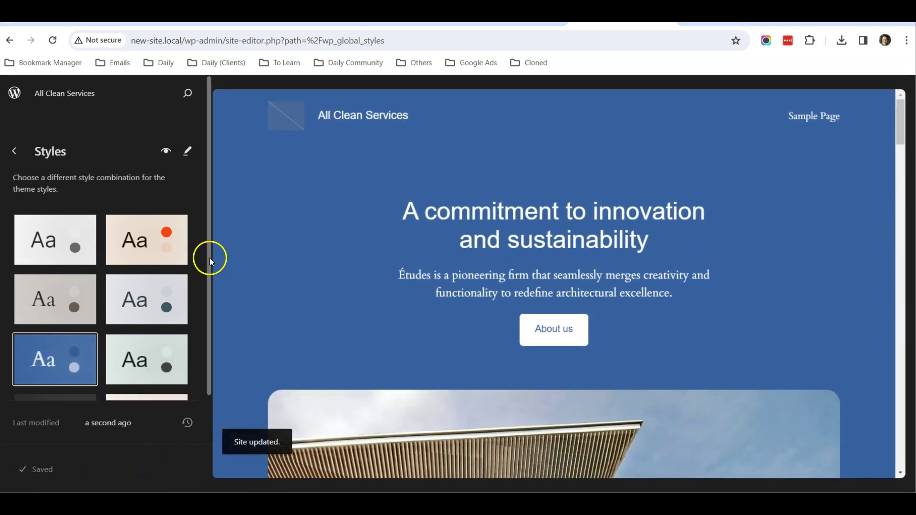
- Leave the site editor and reload the public home page to check the saved style
left_click(15, 150)
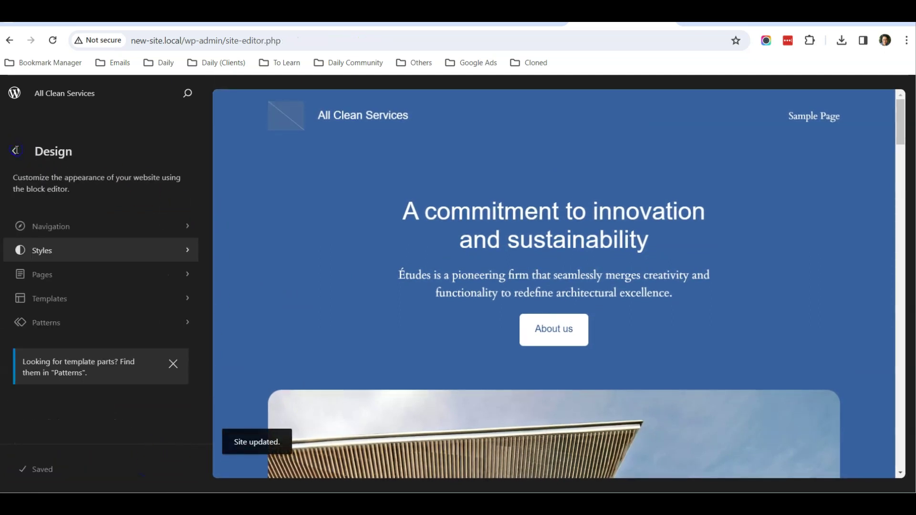
left_click(15, 152)
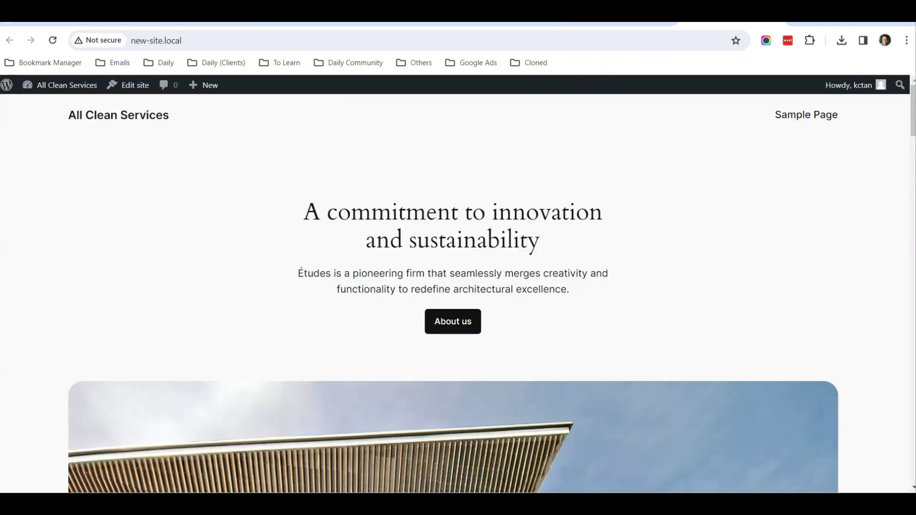
left_click(221, 176)
left_click(123, 116)
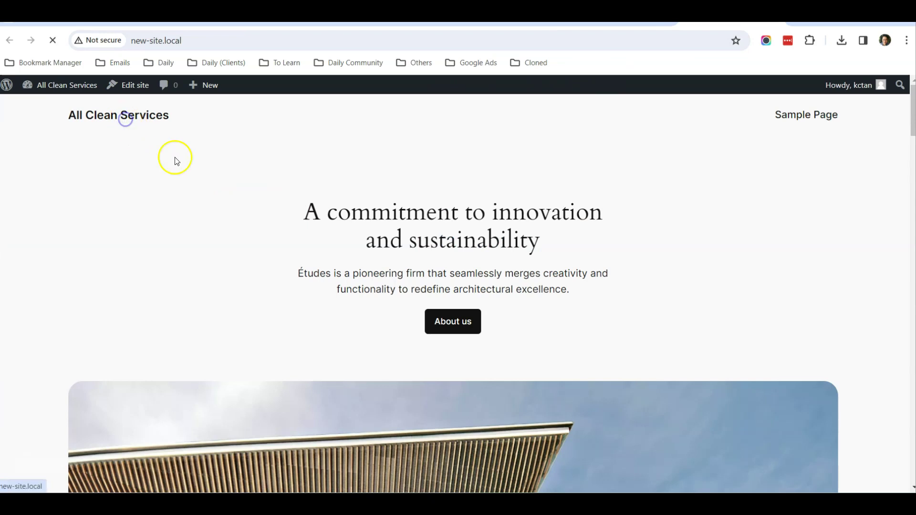
- Look over the restyled public home page, then return to the WordPress admin dashboard
scroll(45, 268, "down", 15)
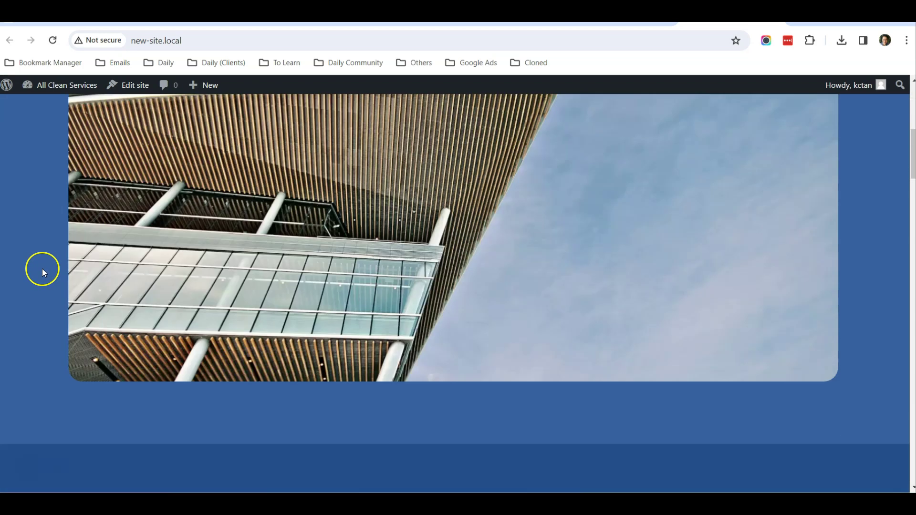
scroll(42, 269, "up", 15)
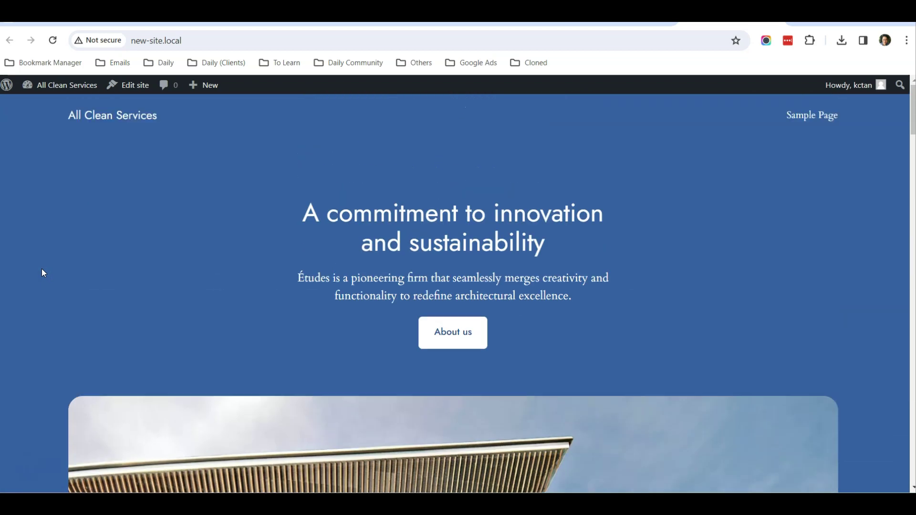
left_click(586, 40)
type("new")
key("Return")
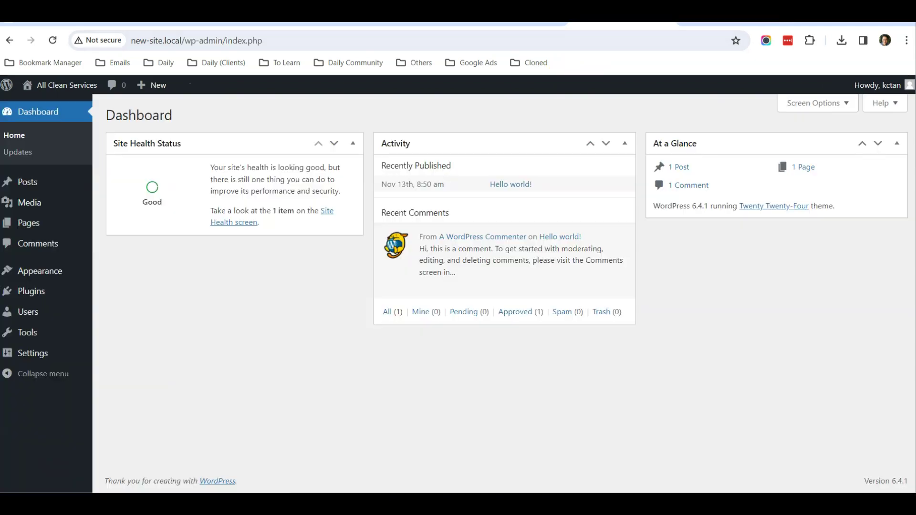
- Create a new page without a starter pattern, title it Home and publish it
mouse_move(57, 221)
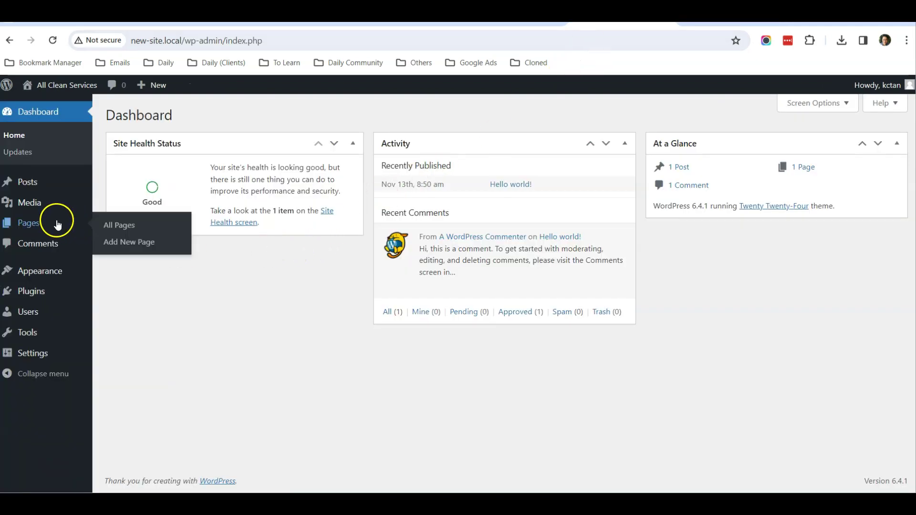
left_click(127, 243)
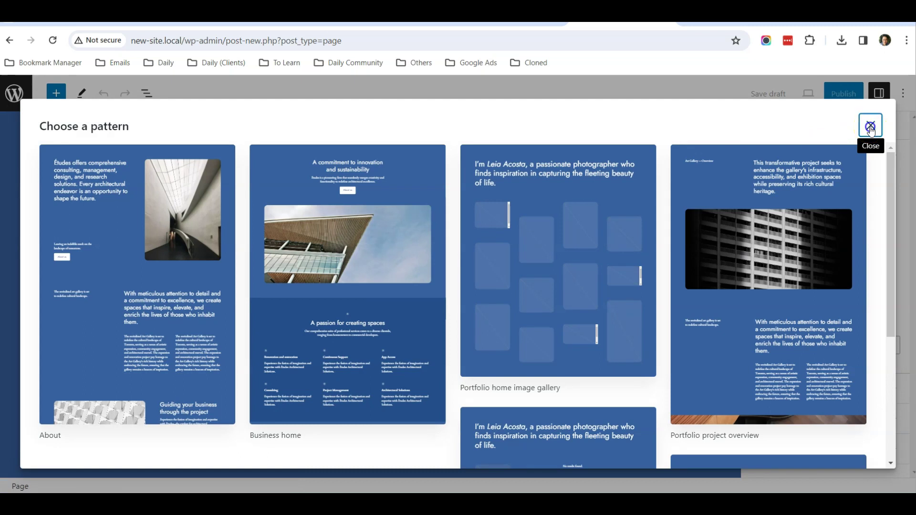
left_click(870, 127)
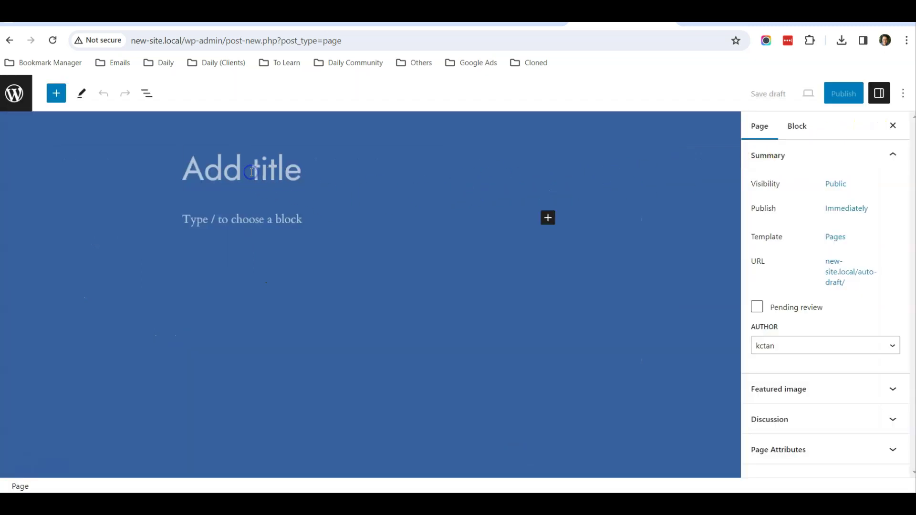
type("Home")
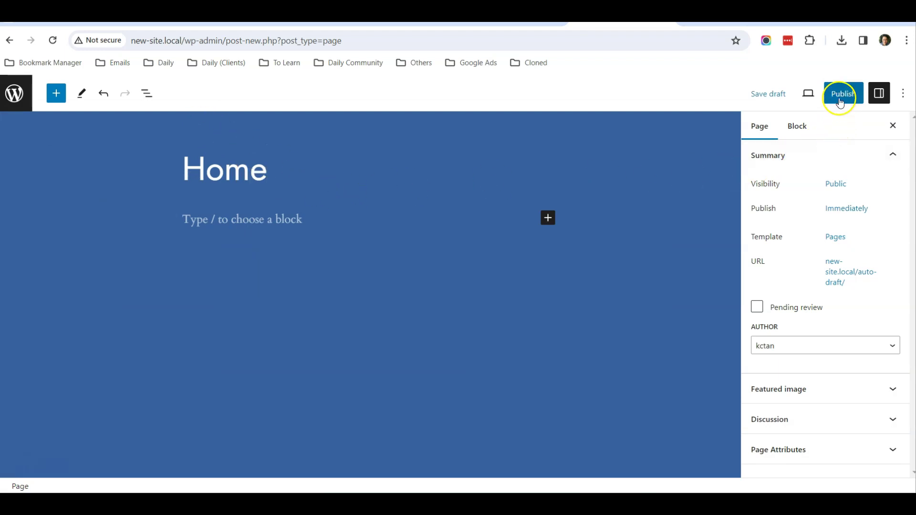
left_click(839, 102)
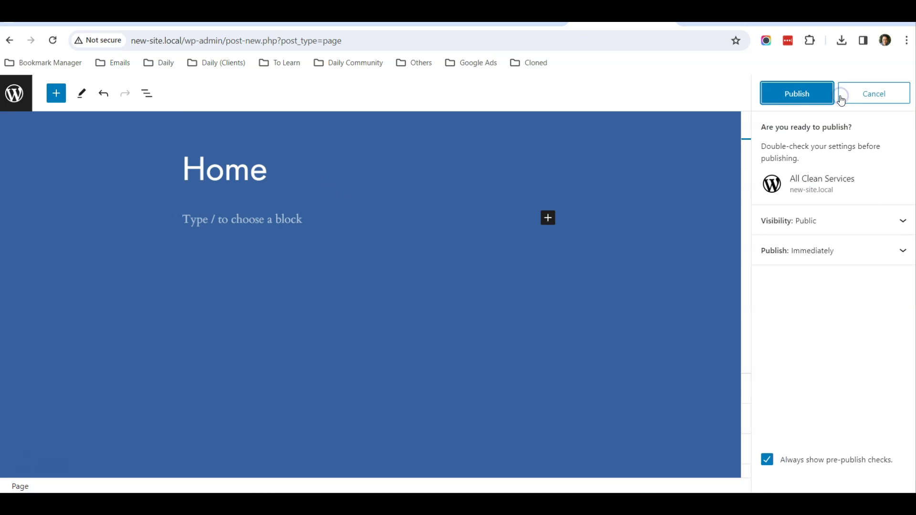
left_click(797, 95)
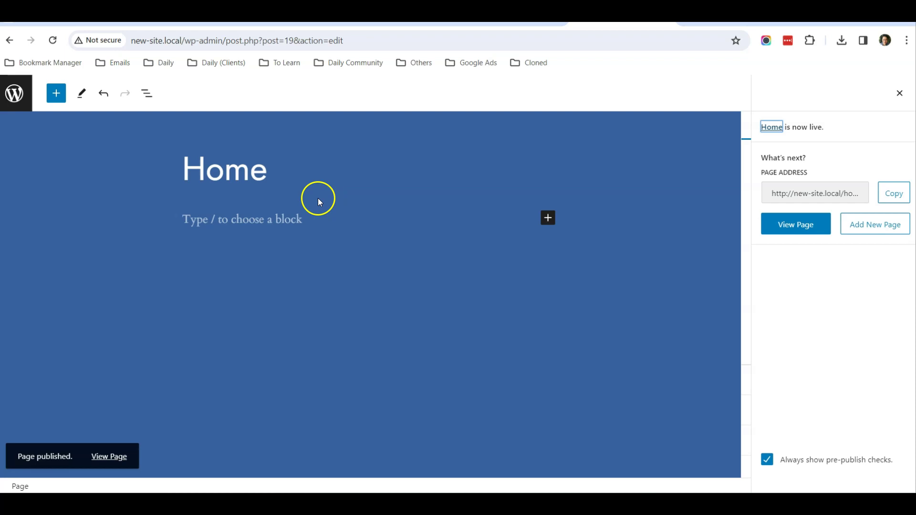
- Insert the Business home pattern from the Pages pattern category into the Home page
left_click(56, 94)
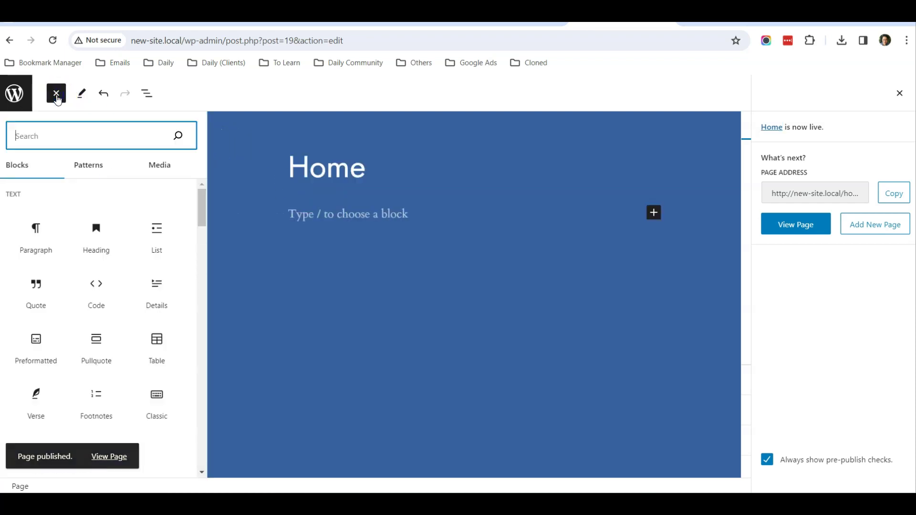
left_click(88, 168)
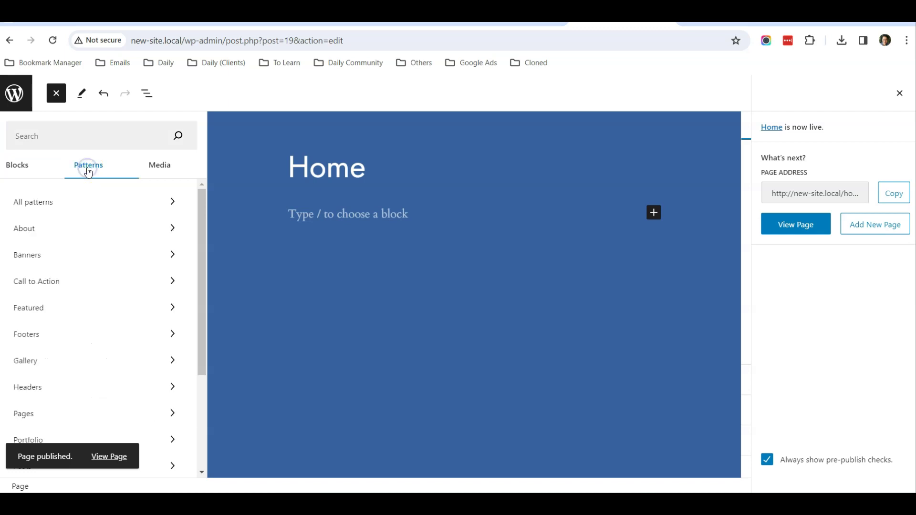
left_click(71, 207)
scroll(91, 234, "down", 3)
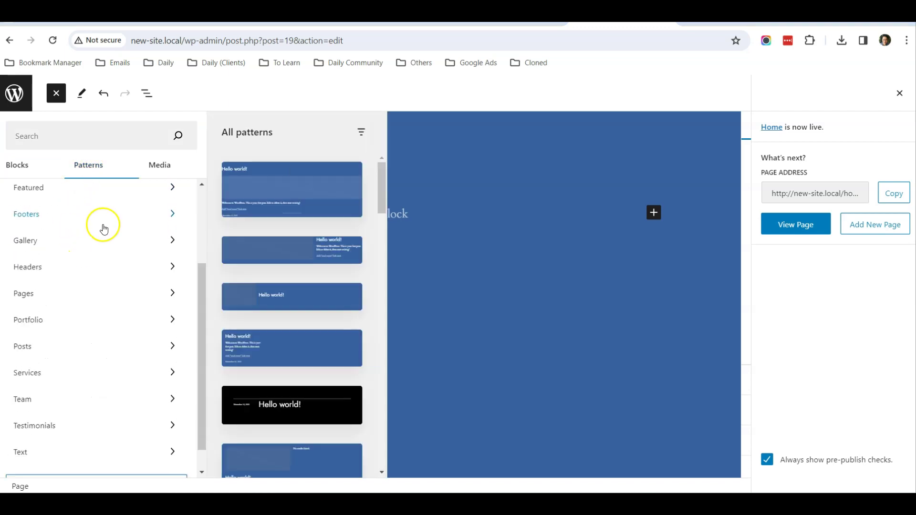
left_click(81, 299)
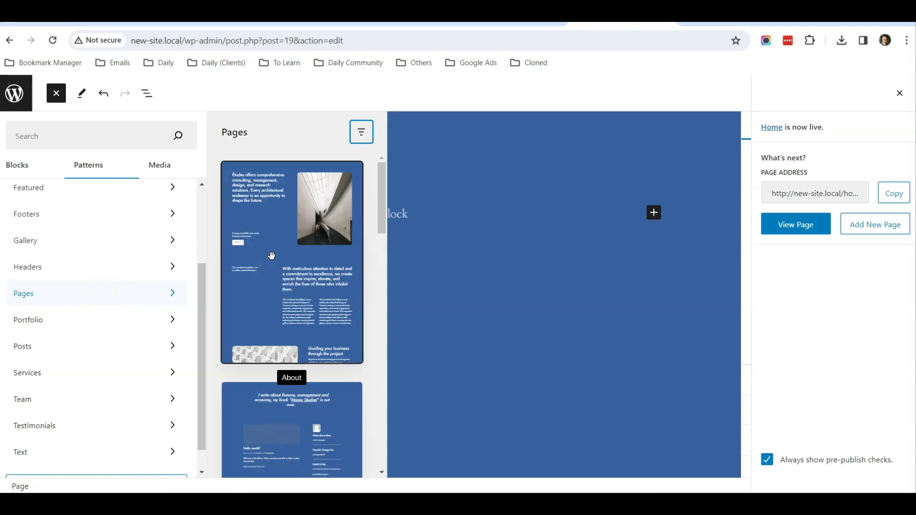
scroll(277, 258, "down", 4)
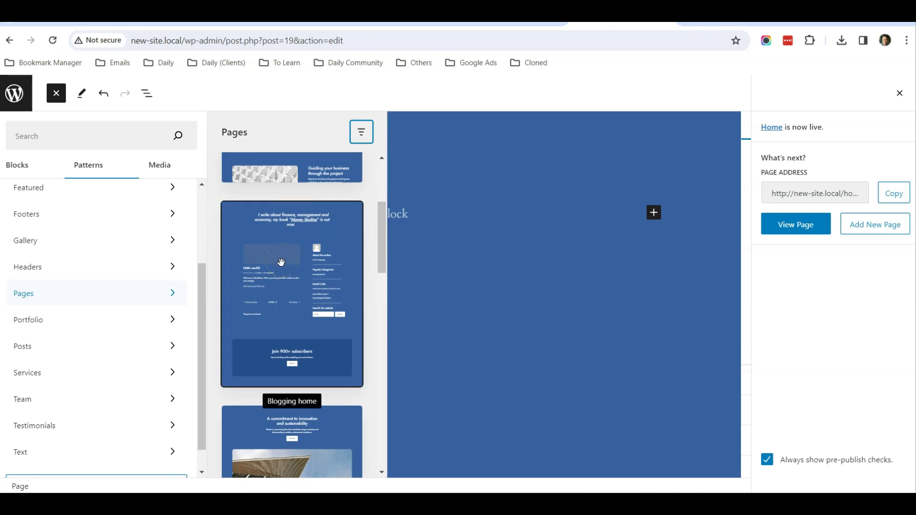
scroll(298, 286, "down", 5)
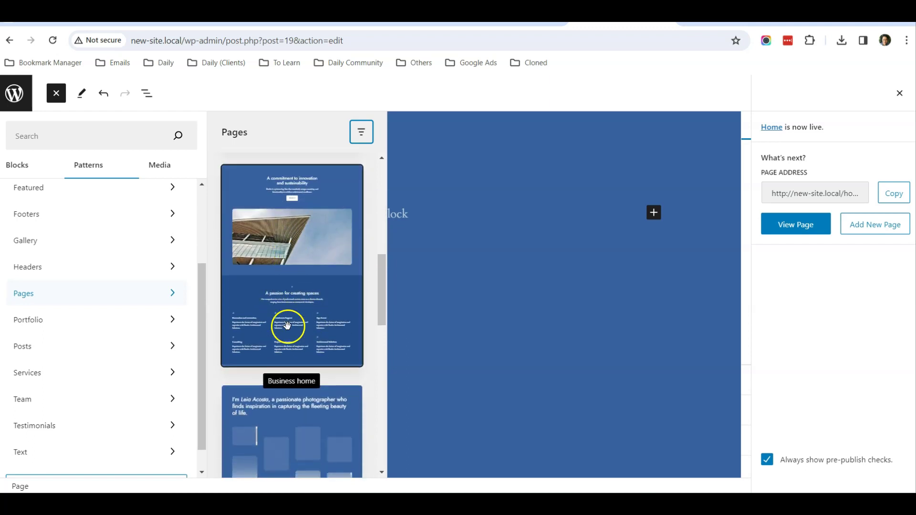
left_click(280, 280)
- Review the inserted sections of the Home page, including Watch, Read, Listen, and save the page update
scroll(590, 239, "down", 15)
scroll(590, 243, "down", 15)
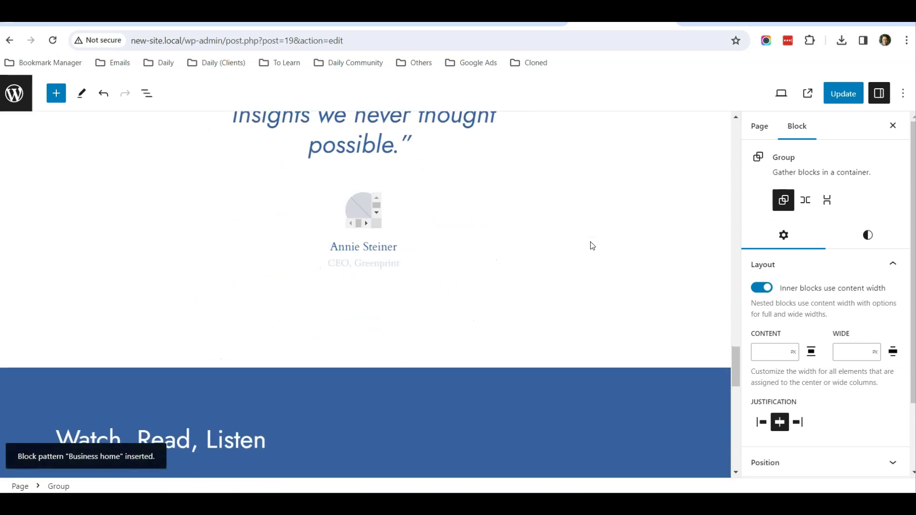
scroll(591, 245, "down", 15)
scroll(590, 244, "up", 10)
scroll(490, 282, "down", 4)
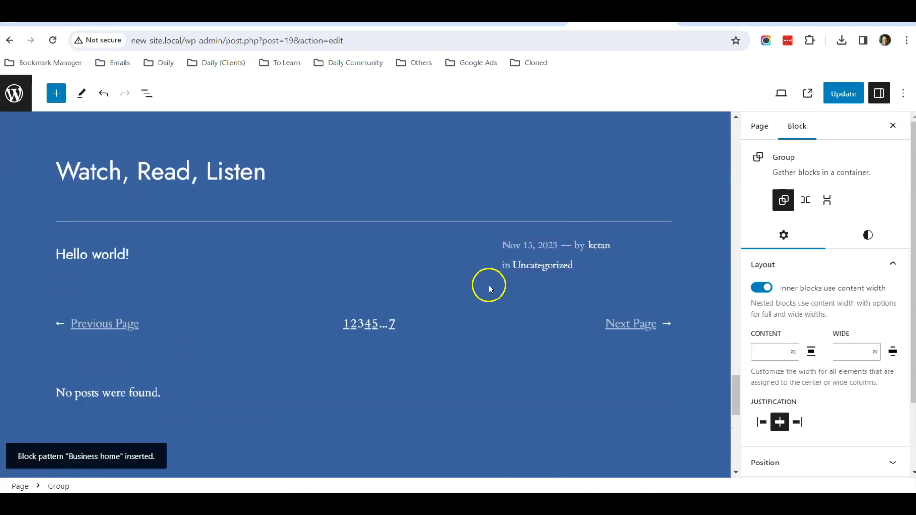
scroll(619, 313, "up", 2)
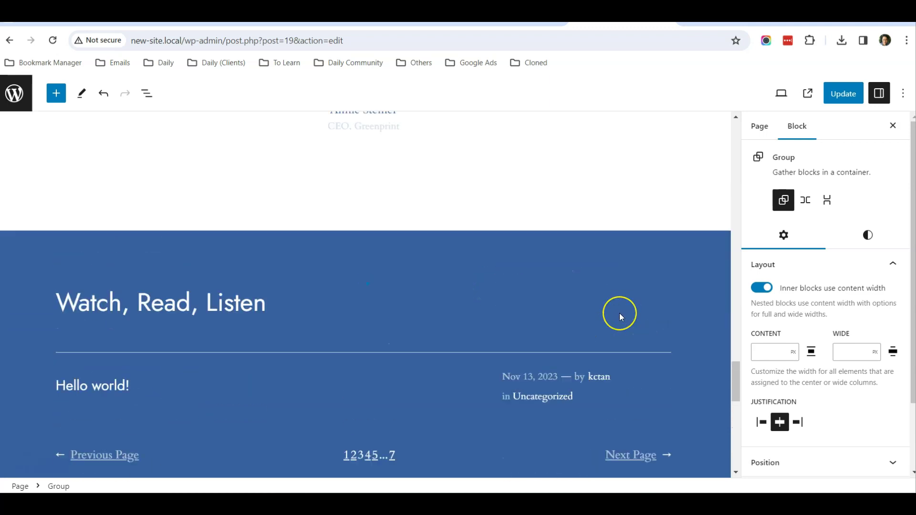
scroll(619, 312, "up", 20)
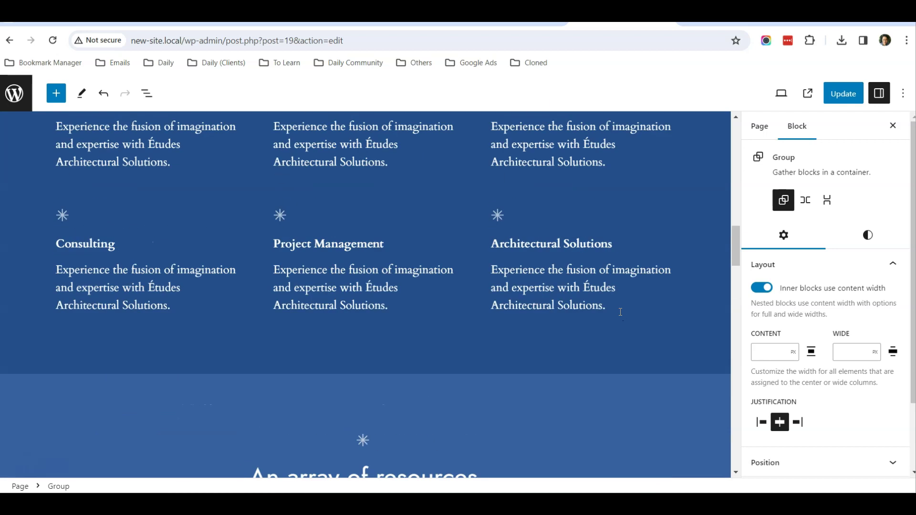
scroll(619, 312, "up", 15)
left_click(638, 247)
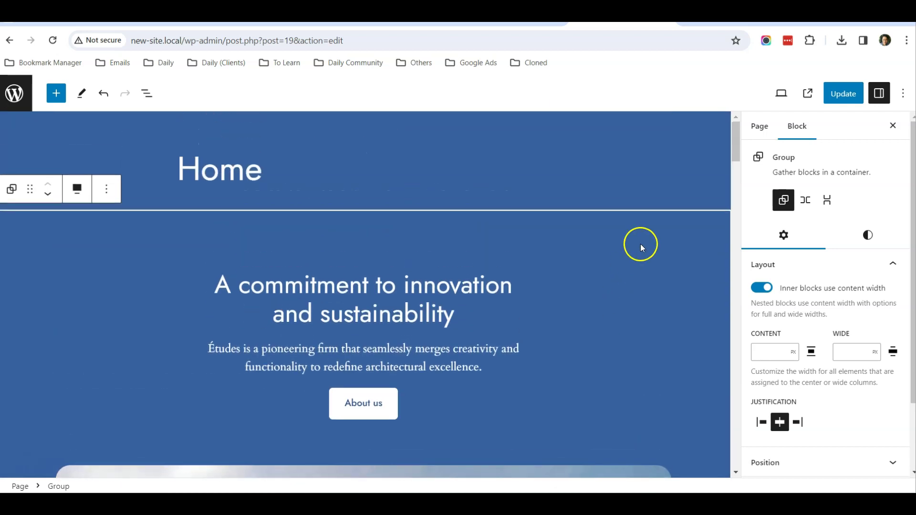
left_click(835, 94)
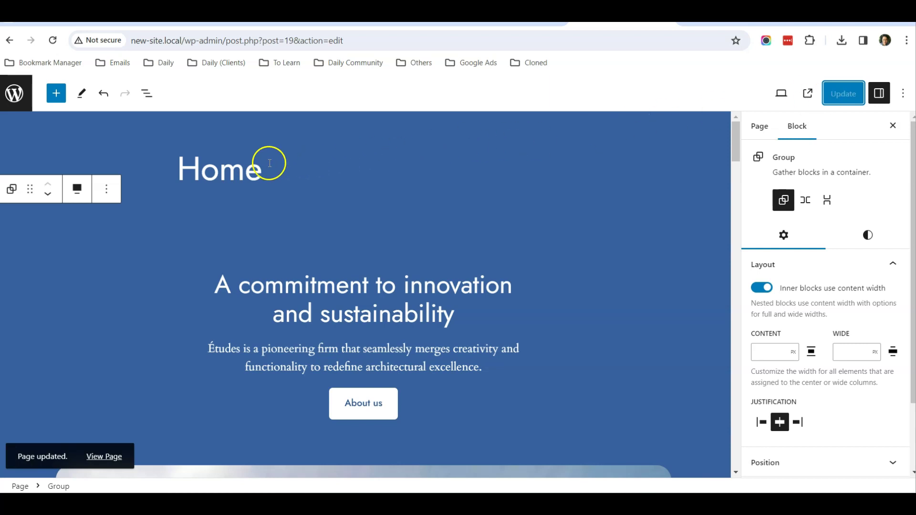
- Leave the page editor, set the site's homepage to the static page Home in the Reading settings and save
left_click(19, 96)
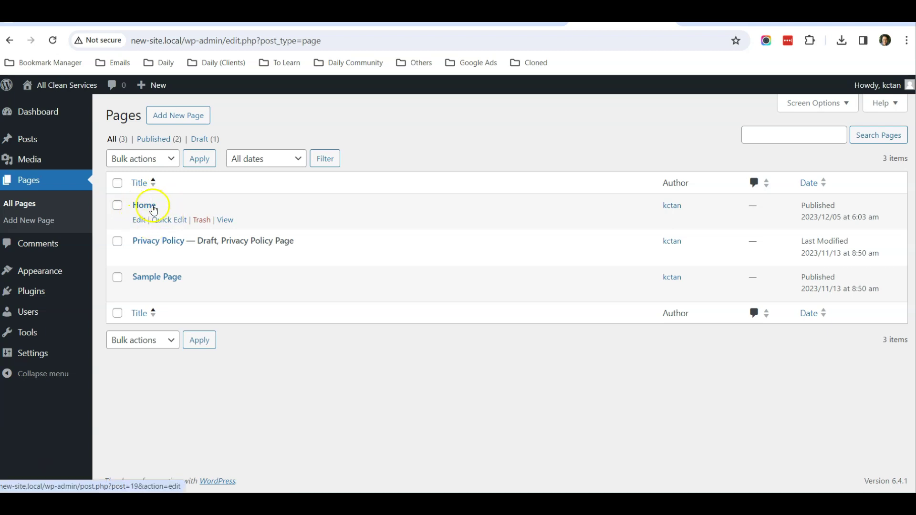
mouse_move(52, 353)
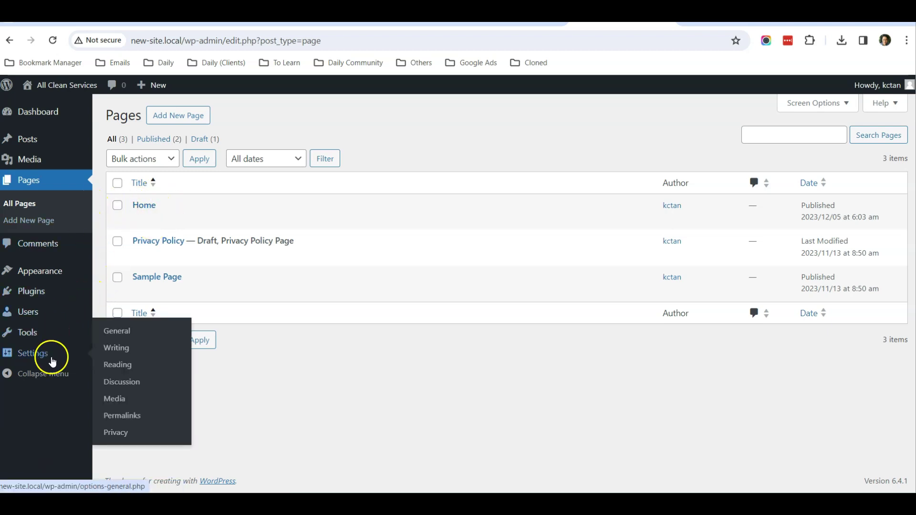
left_click(143, 367)
left_click(243, 168)
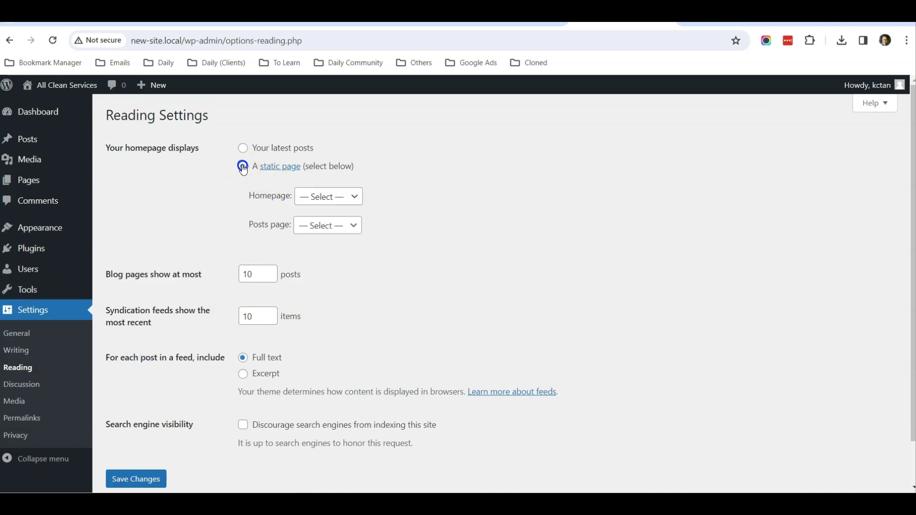
left_click(323, 203)
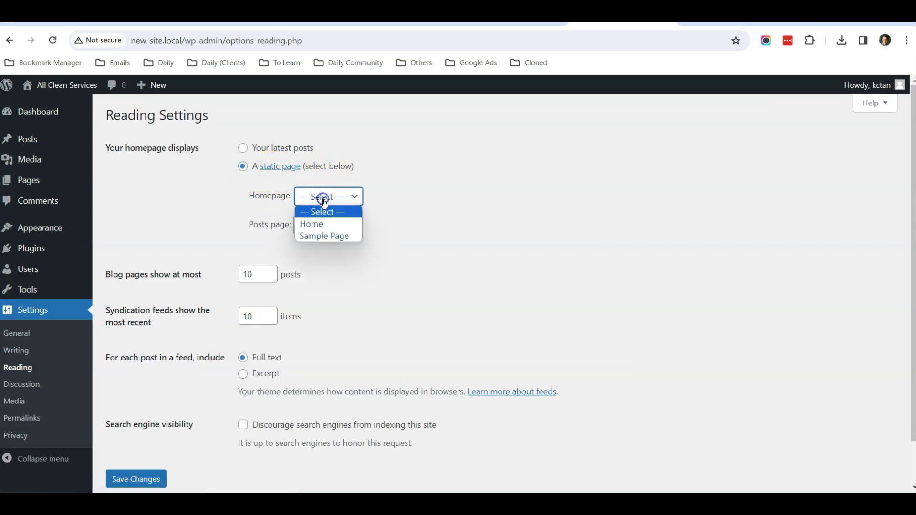
left_click(332, 224)
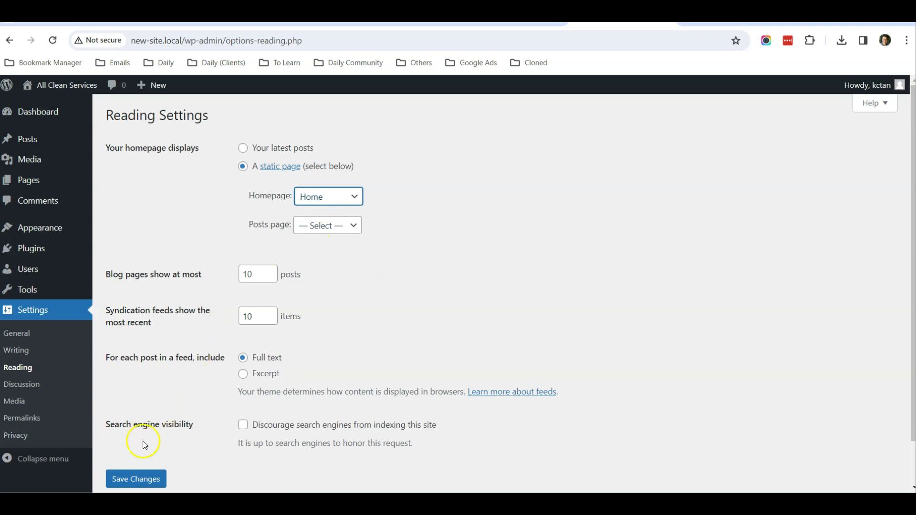
left_click(138, 479)
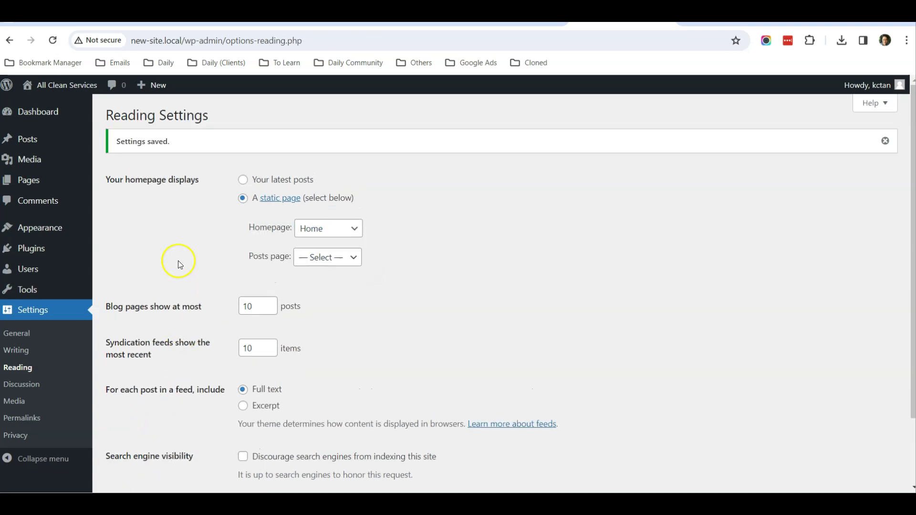
- Open the list of all pages to check which page is assigned as the front page
left_click(40, 113)
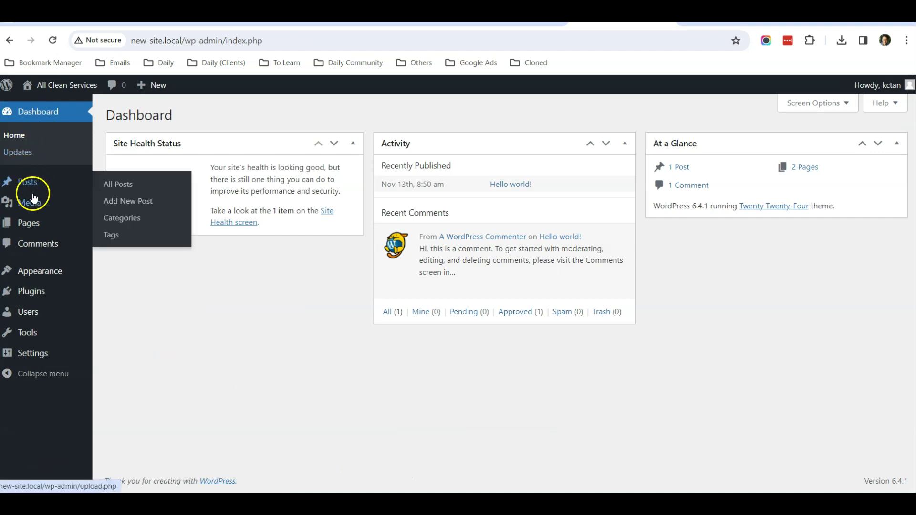
mouse_move(30, 220)
left_click(105, 226)
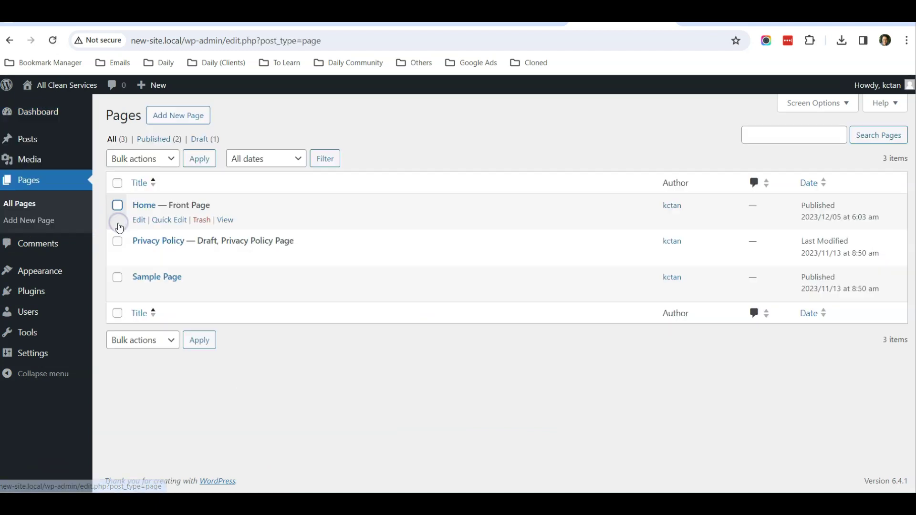
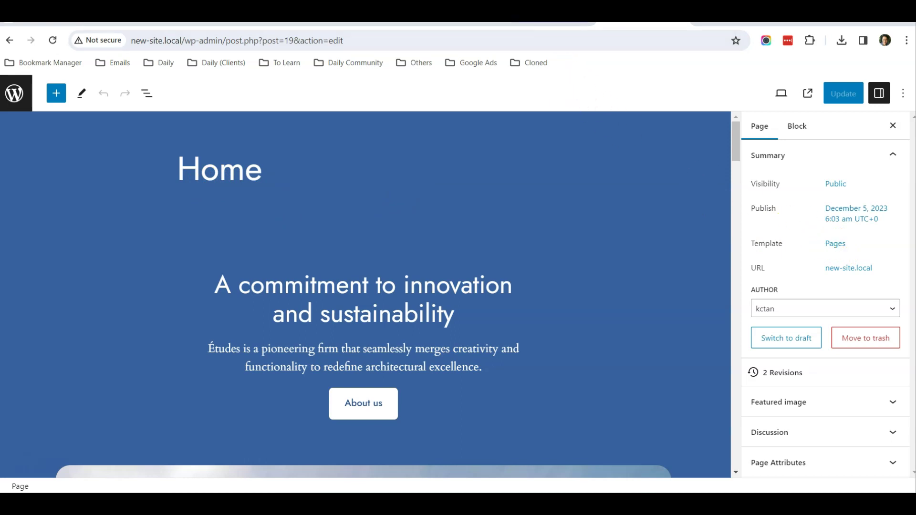
- Leave the Home page editor and open the theme's Pages template for editing in the site editor
left_click(16, 93)
mouse_move(58, 272)
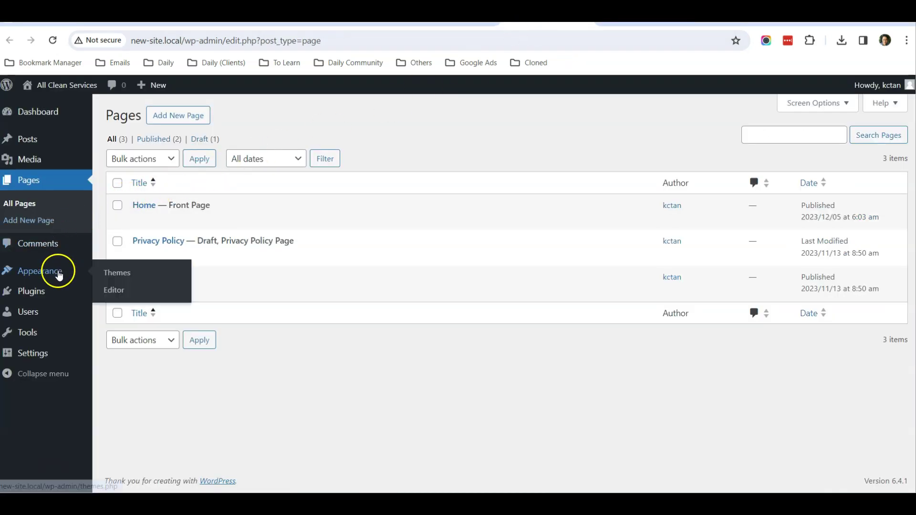
left_click(111, 295)
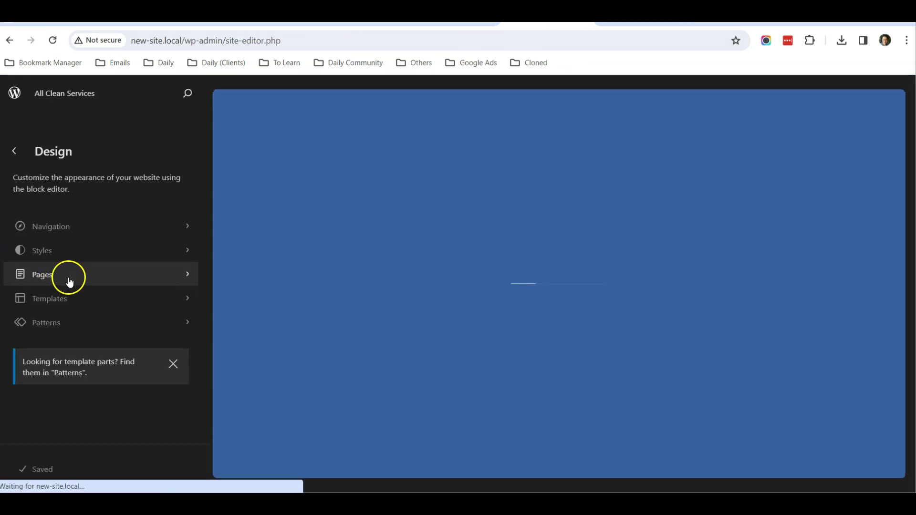
left_click(59, 297)
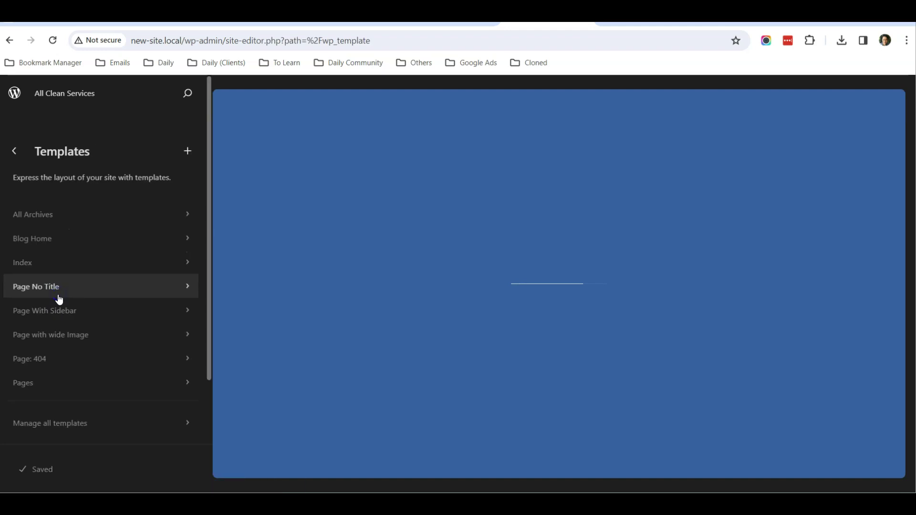
left_click(51, 384)
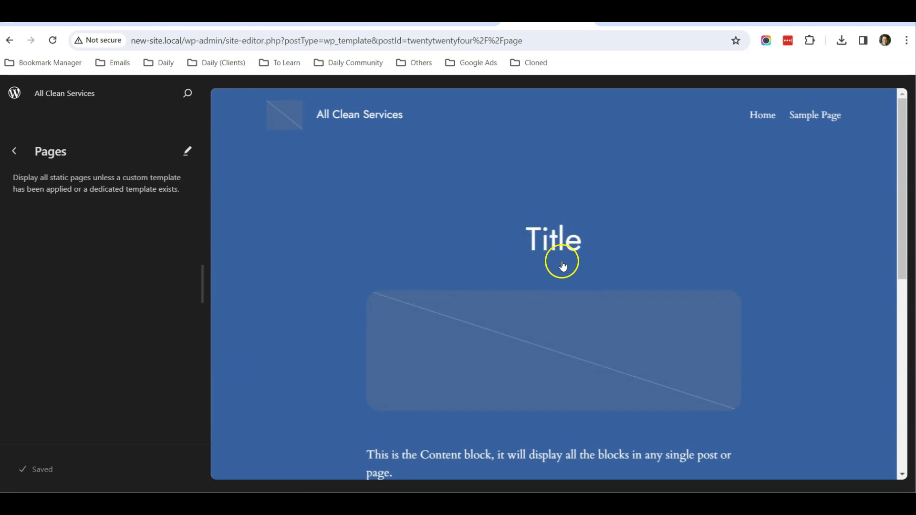
left_click(505, 251)
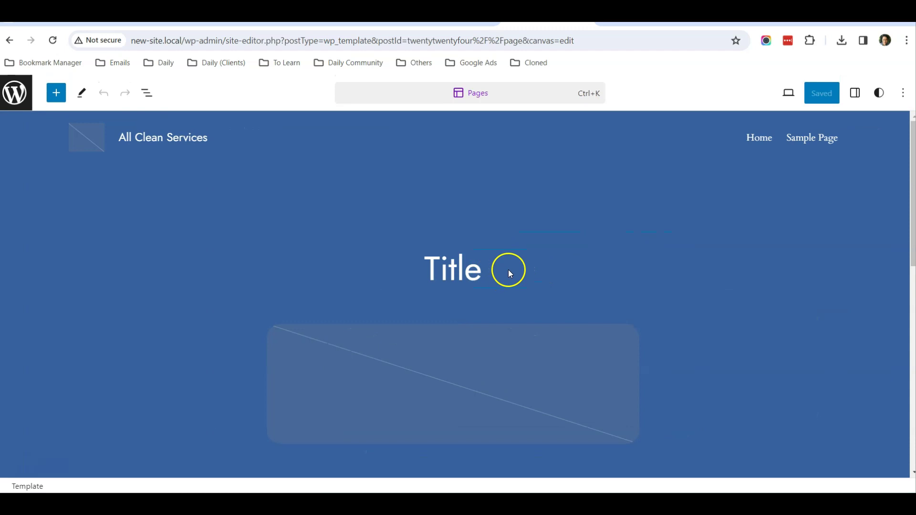
- Delete the Title block from the Pages template
left_click(509, 273)
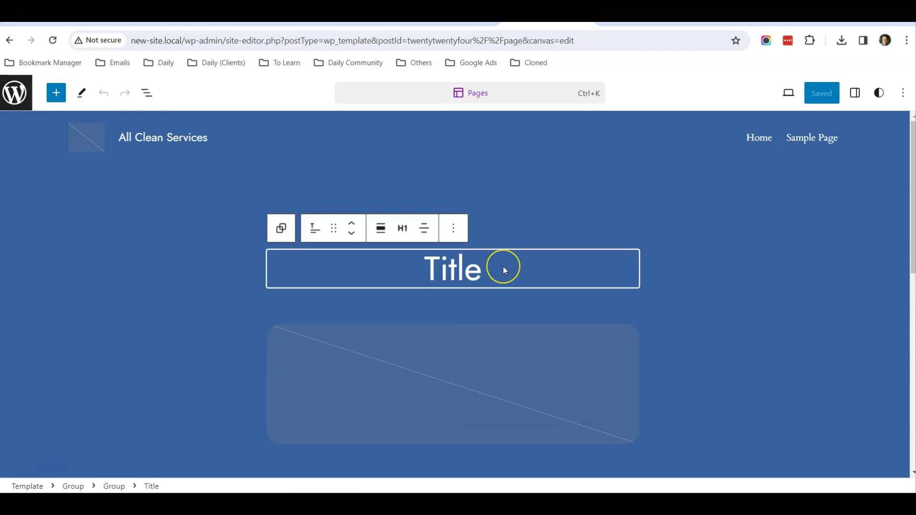
scroll(503, 266, "down", 2)
scroll(408, 283, "up", 2)
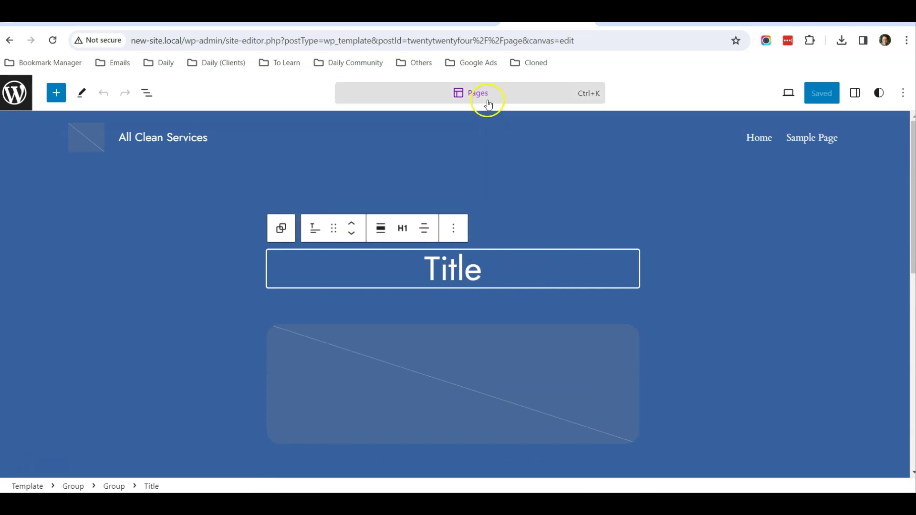
left_click(453, 228)
scroll(529, 348, "down", 2)
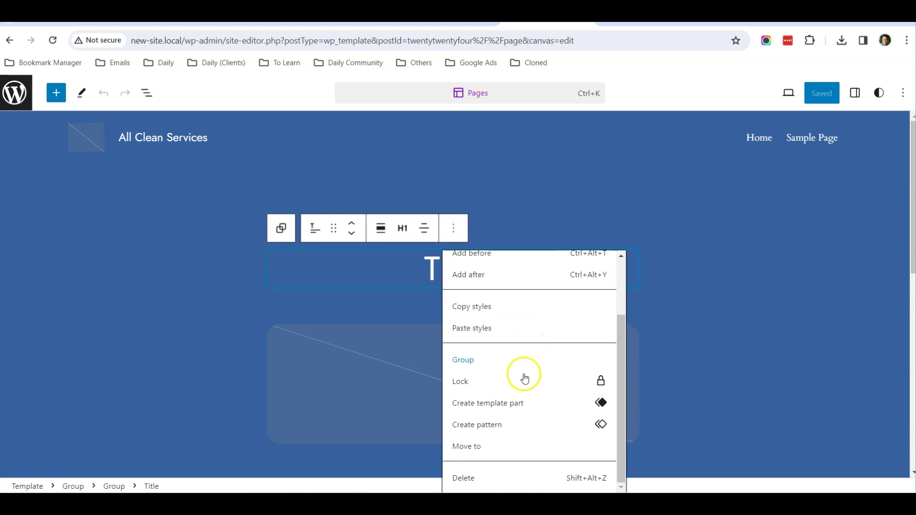
left_click(519, 477)
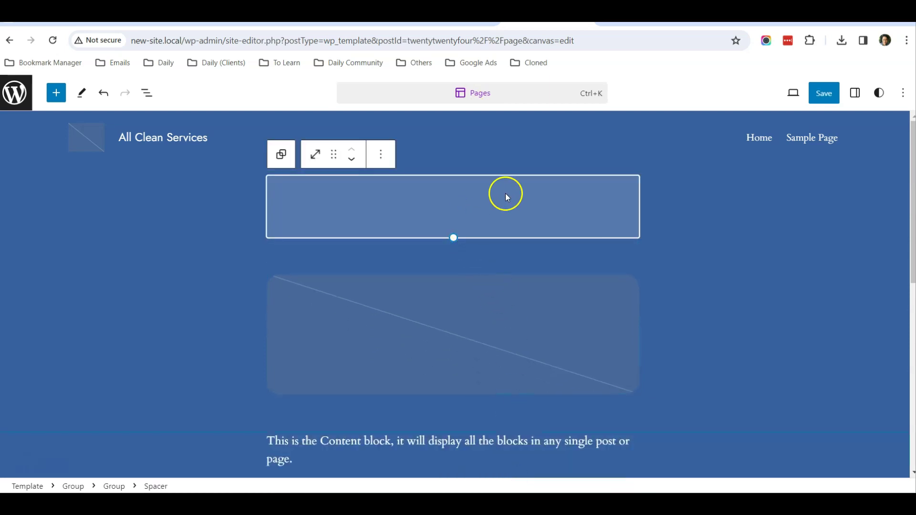
- Delete the Spacer block above the featured image and save the Pages template
left_click(382, 155)
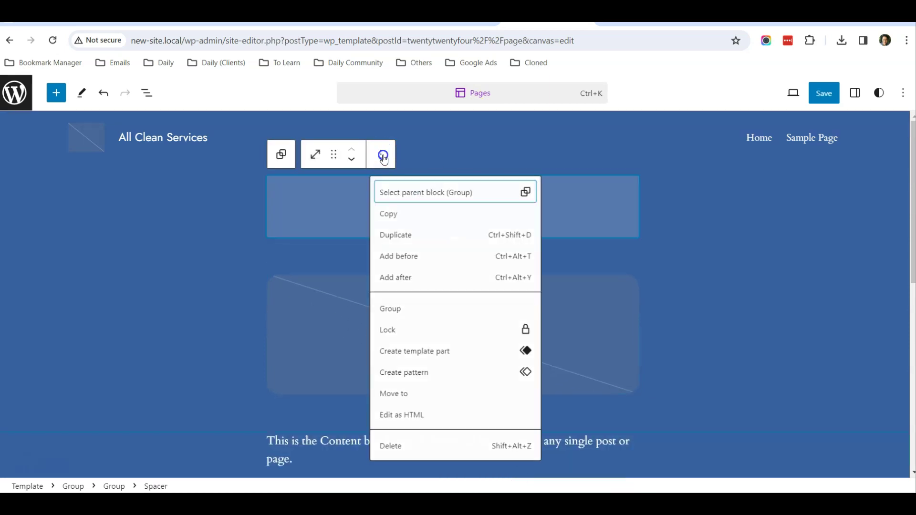
left_click(433, 446)
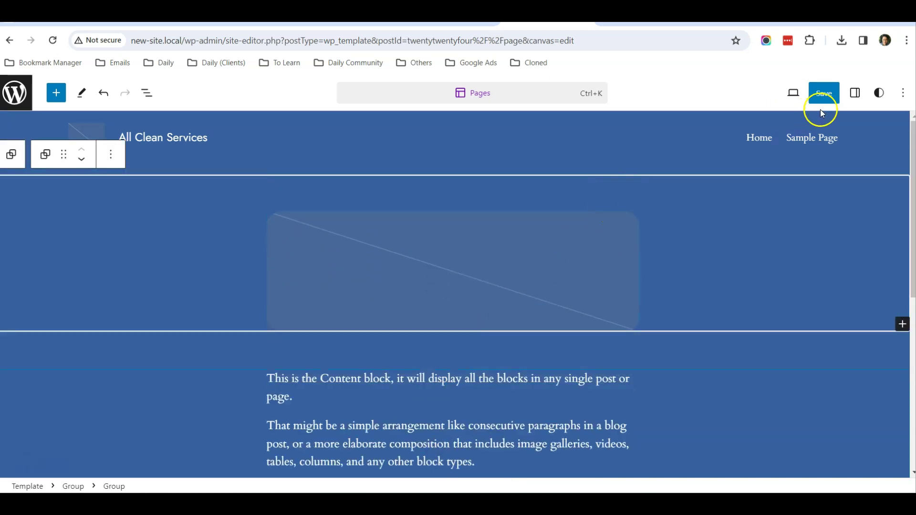
left_click(824, 94)
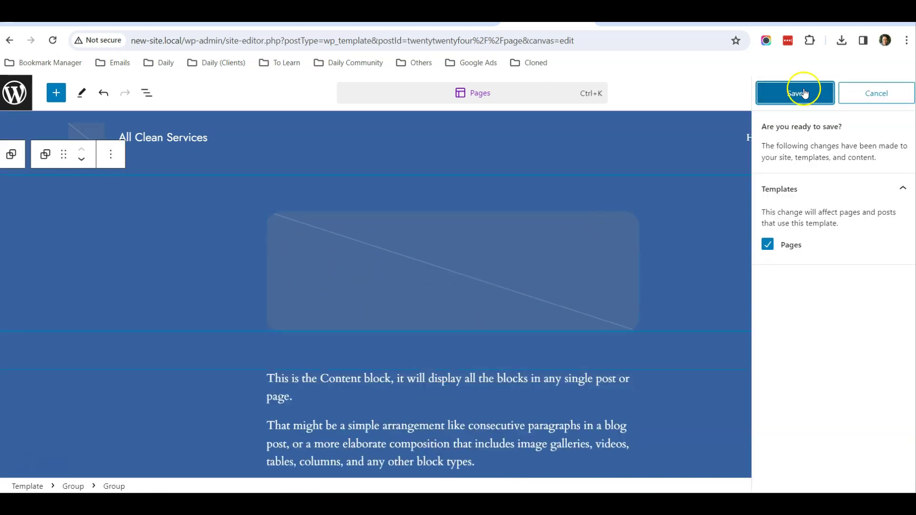
left_click(804, 93)
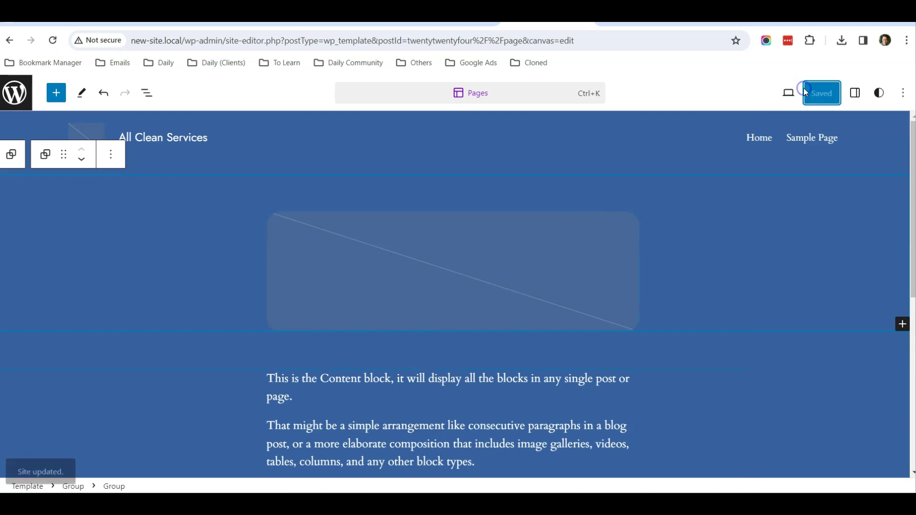
- Leave the template editor and reload the live homepage to check the effect of the template change
left_click(16, 98)
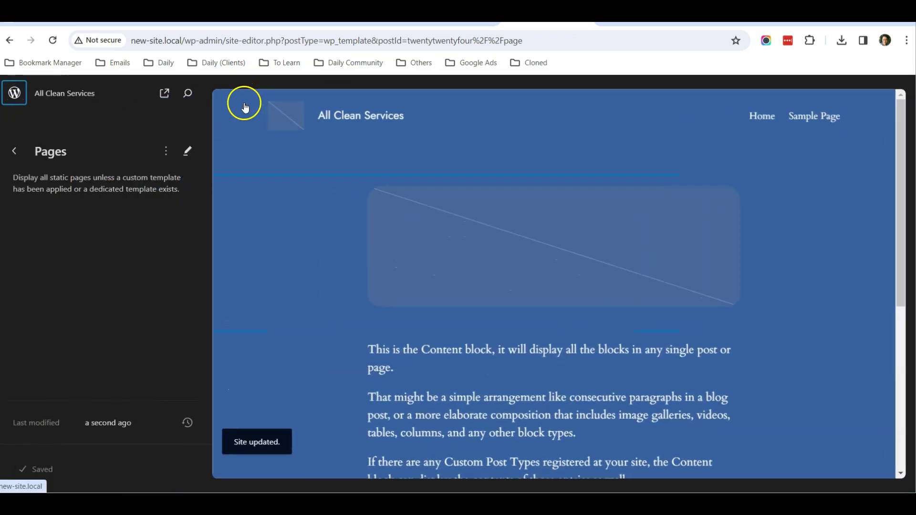
left_click(14, 151)
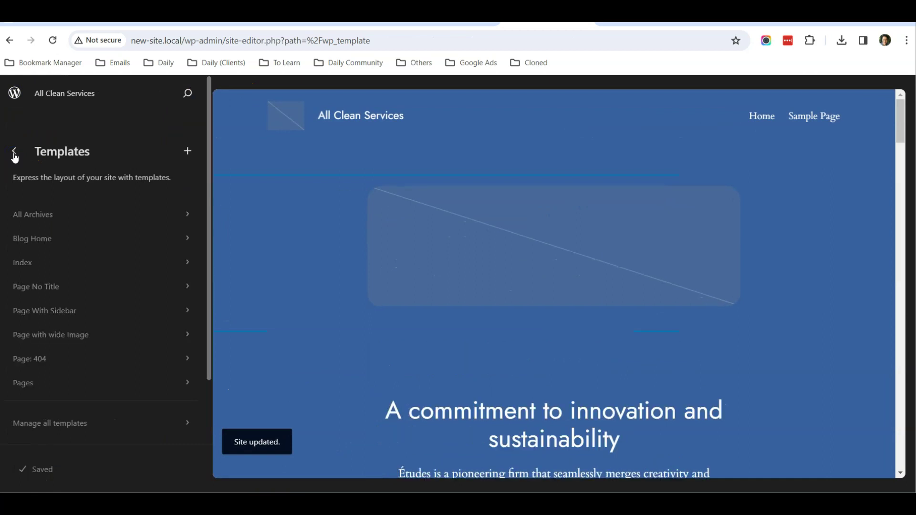
left_click(14, 152)
left_click(14, 149)
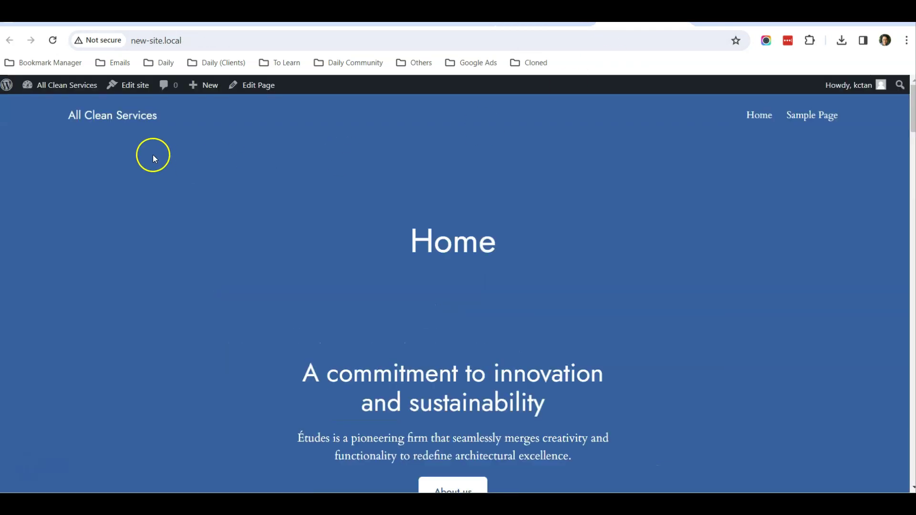
left_click(126, 117)
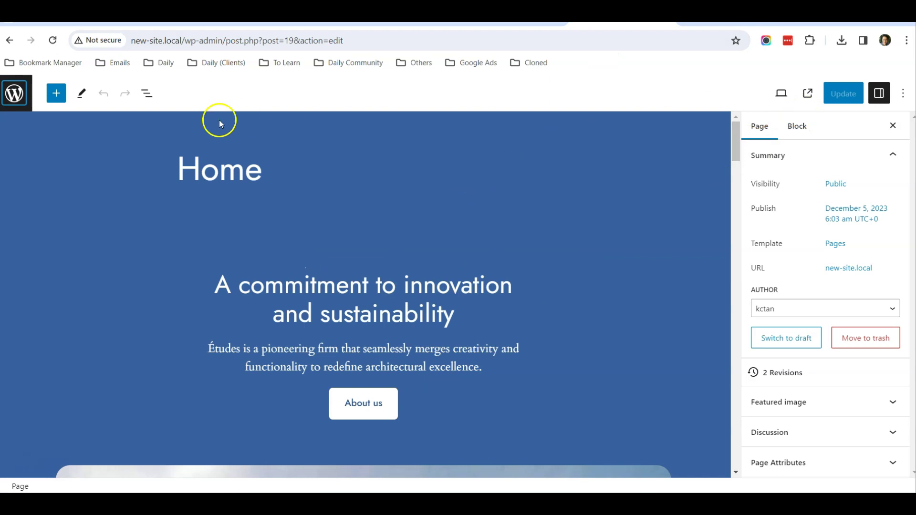
- Look over the upper sections of the Home page in the page editor and show its block list view
scroll(452, 312, "down", 12)
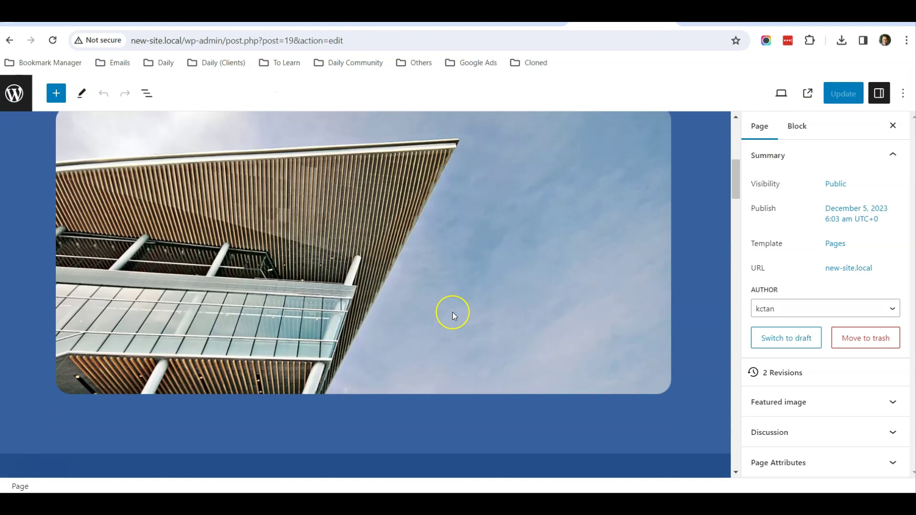
scroll(452, 311, "up", 10)
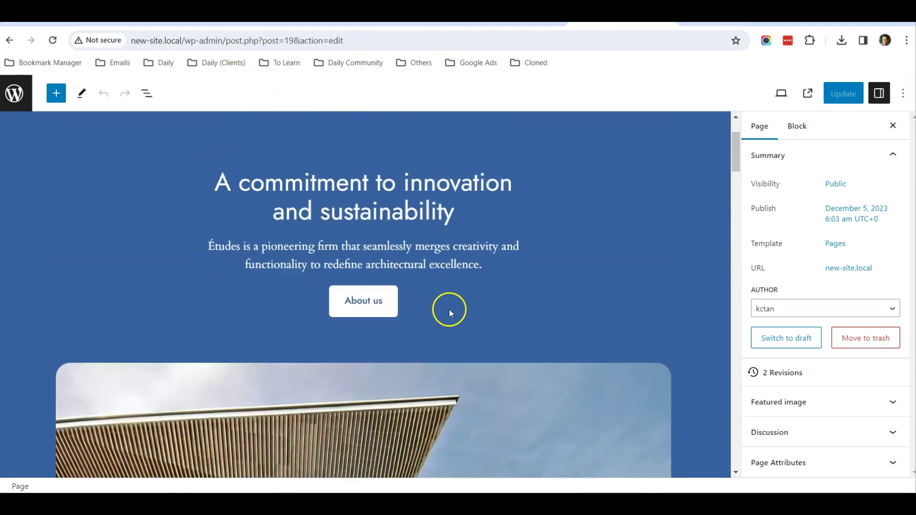
scroll(488, 299, "up", 3)
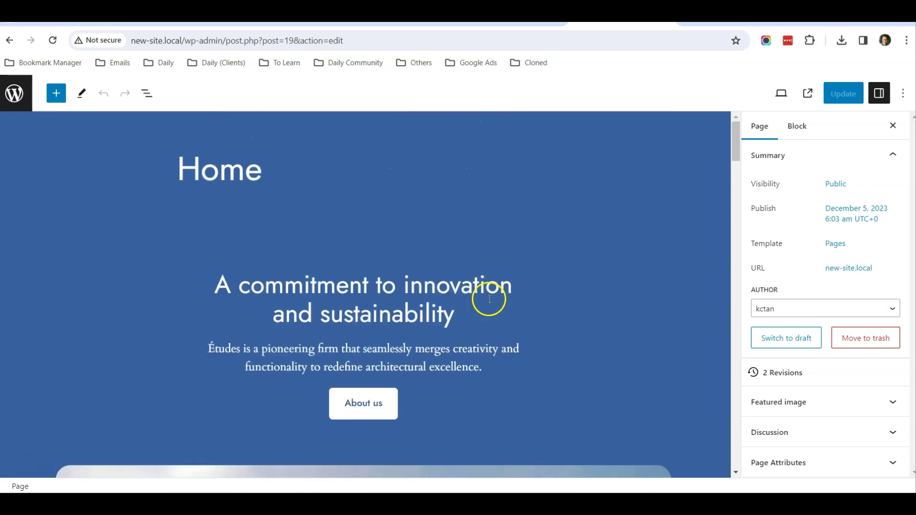
left_click(148, 97)
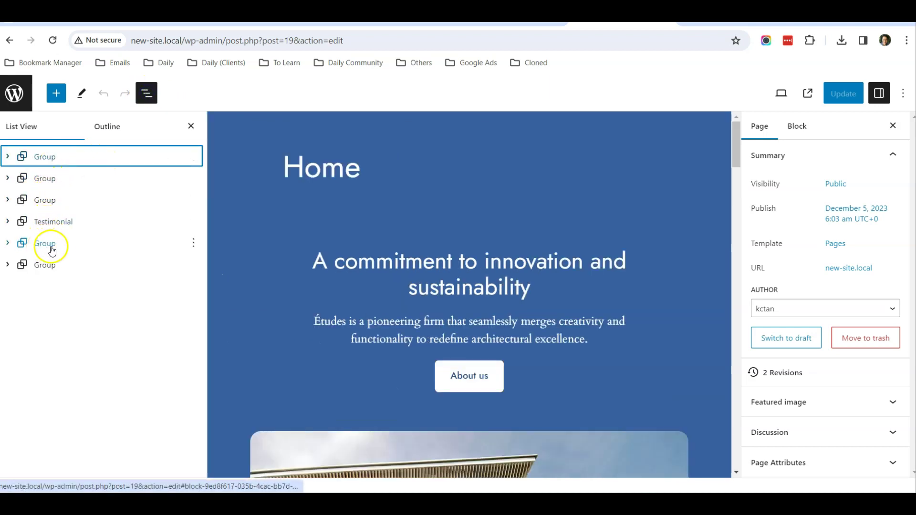
scroll(315, 272, "down", 8)
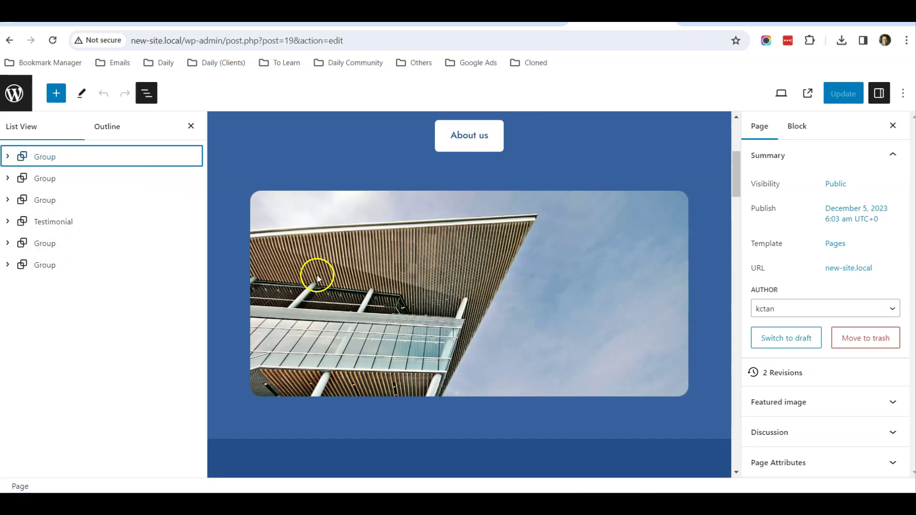
scroll(317, 281, "up", 8)
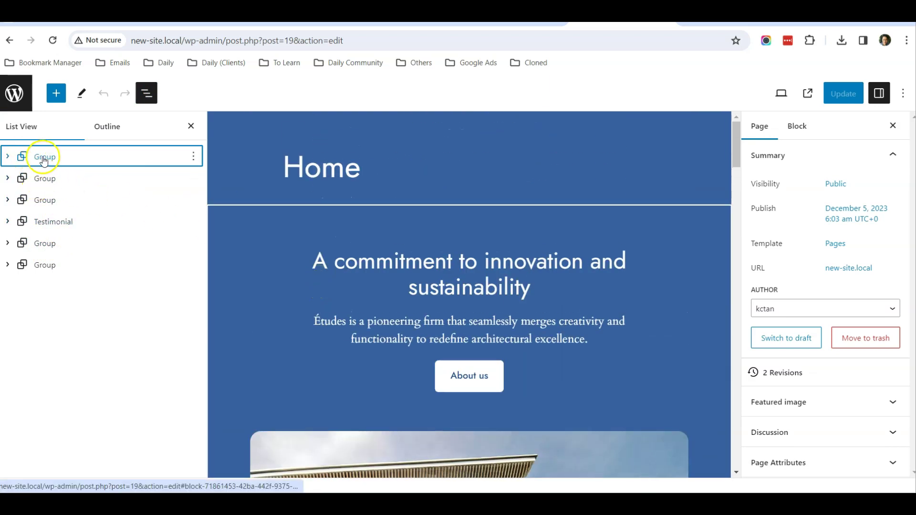
- Select each top-level block of the Home page in turn to identify its section, ending on the first Group
left_click(43, 160)
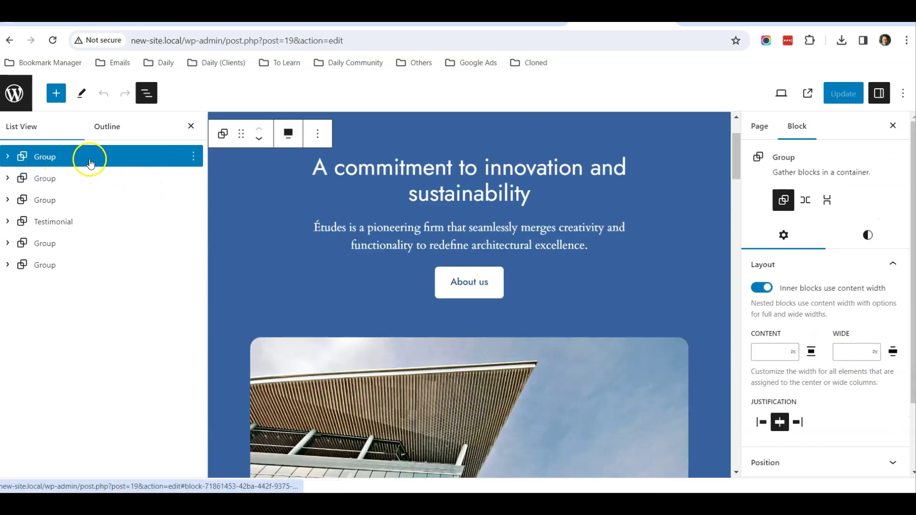
left_click(51, 180)
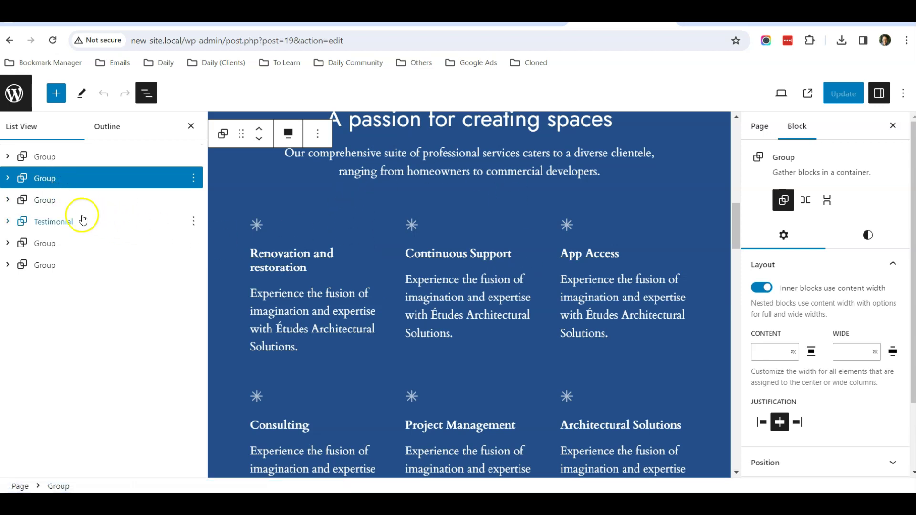
left_click(45, 206)
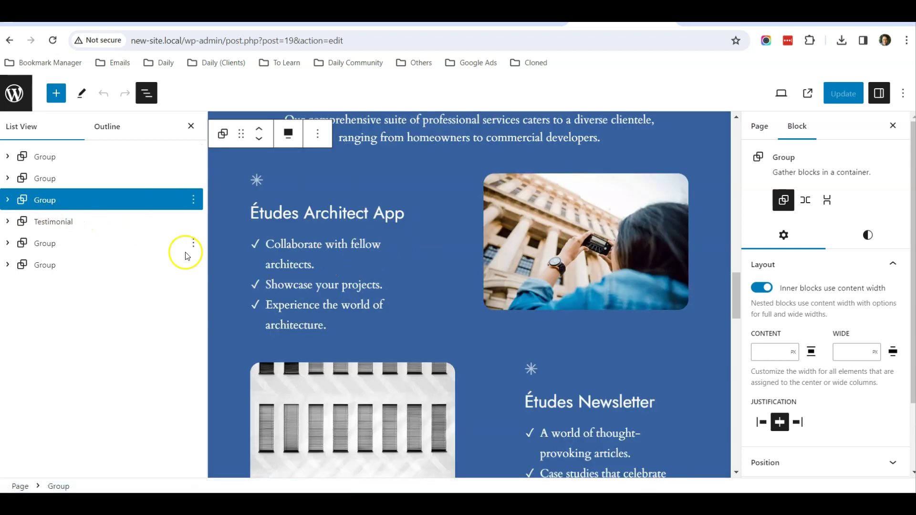
left_click(62, 224)
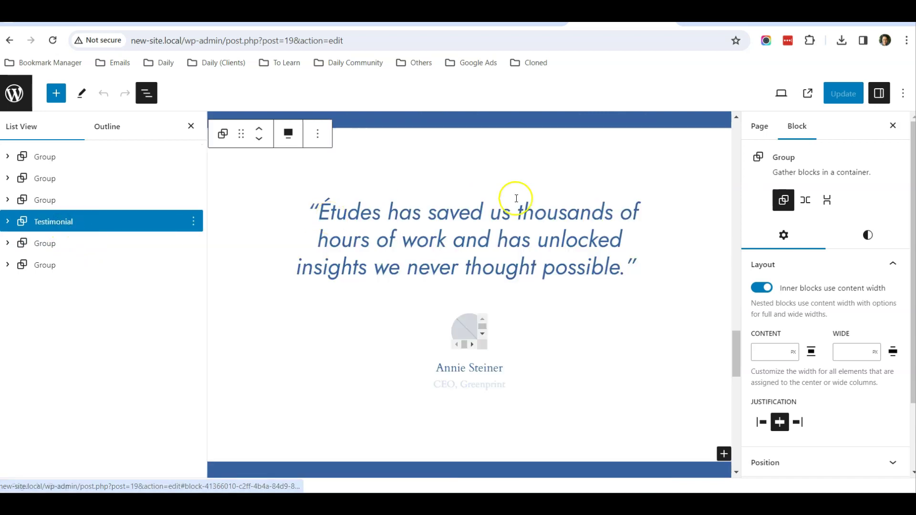
left_click(49, 249)
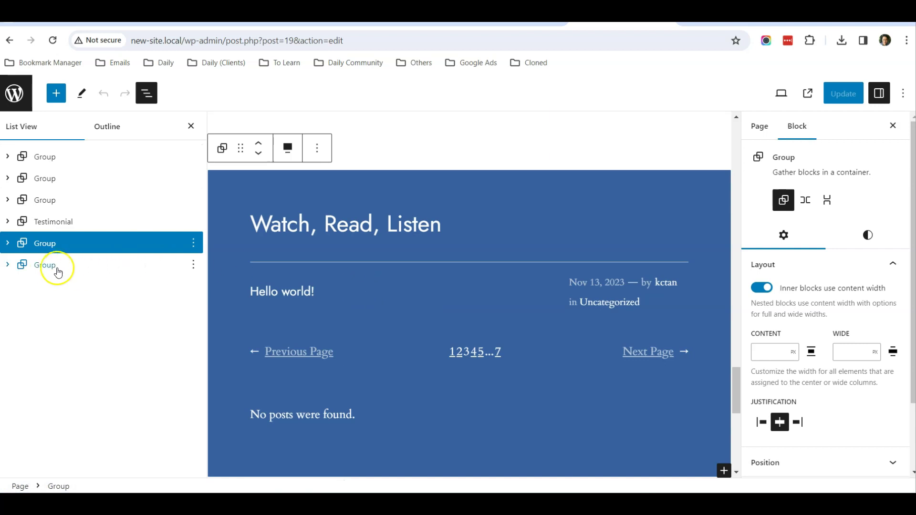
left_click(46, 268)
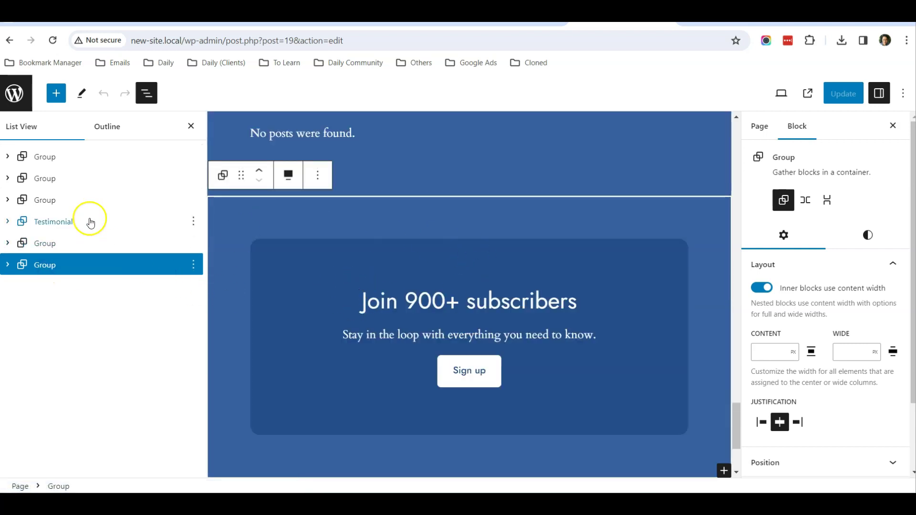
left_click(54, 162)
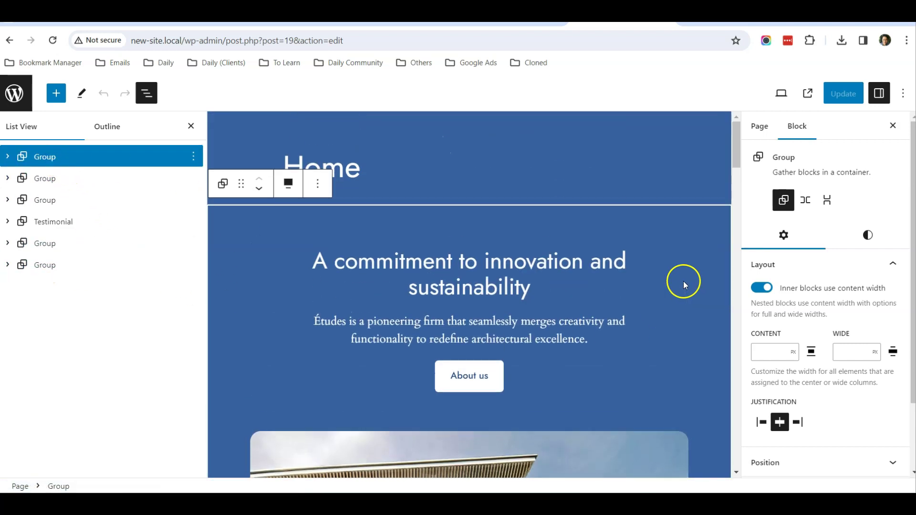
scroll(676, 279, "down", 1)
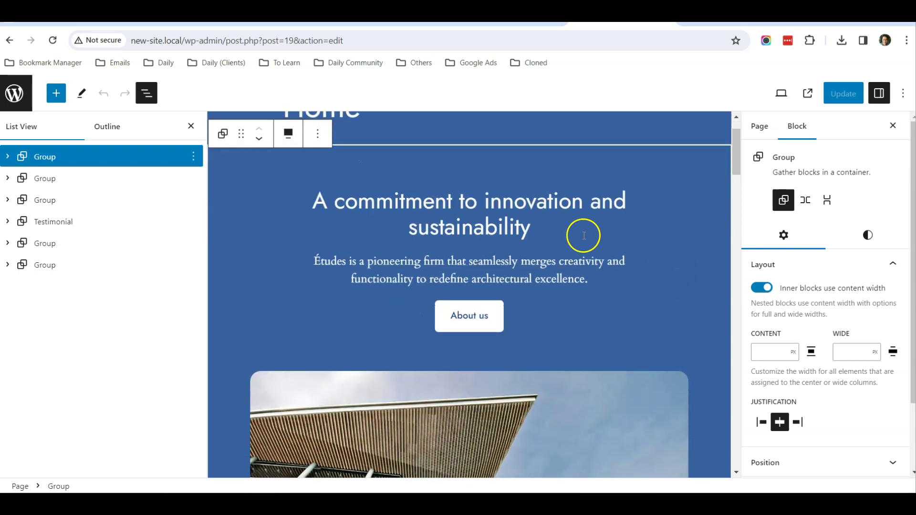
- Compare the first section on the live homepage with the editor, then return to editing the Home page
key("ctrl+Tab")
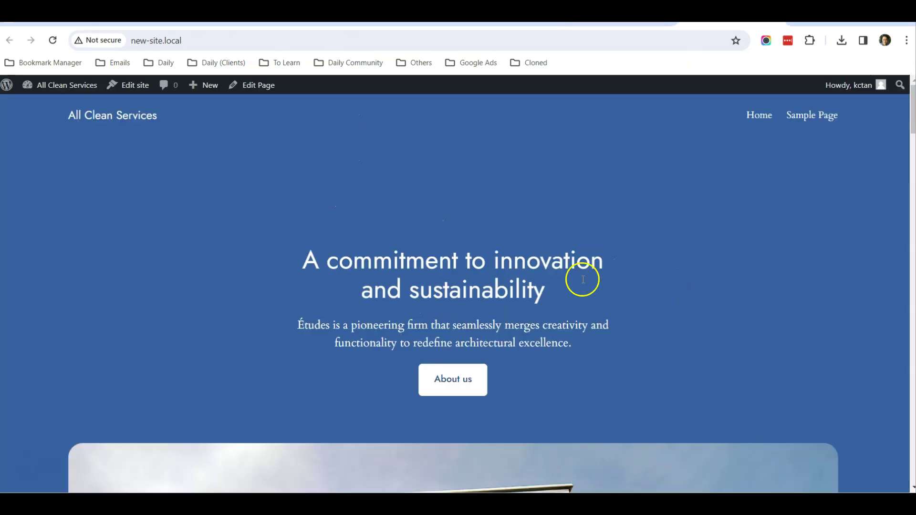
scroll(582, 279, "down", 1)
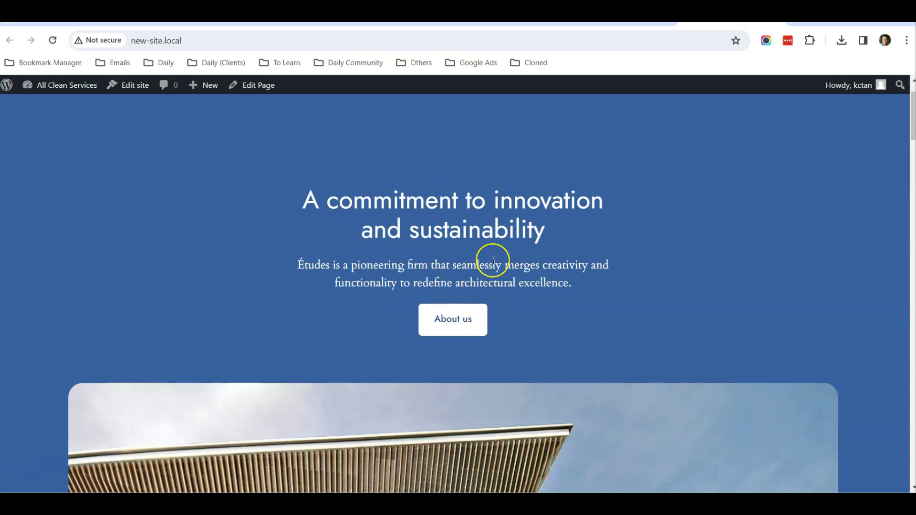
scroll(493, 261, "down", 8)
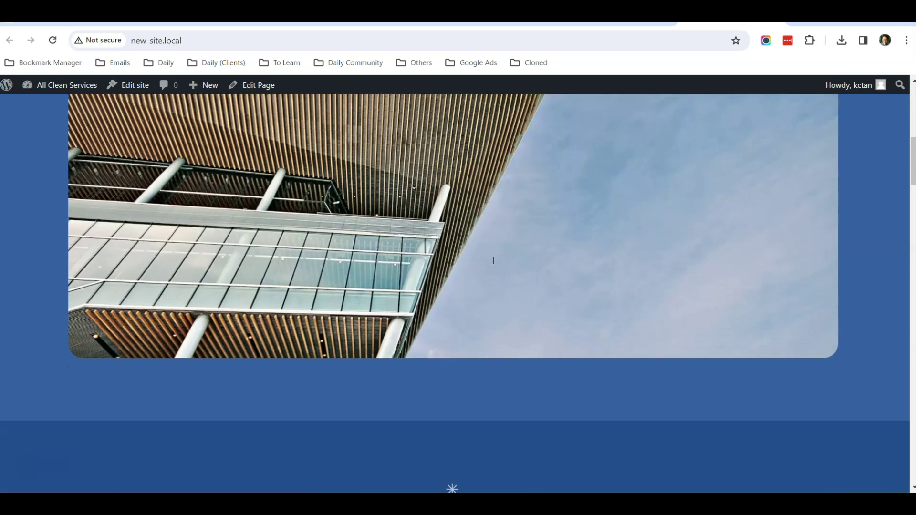
scroll(456, 348, "up", 9)
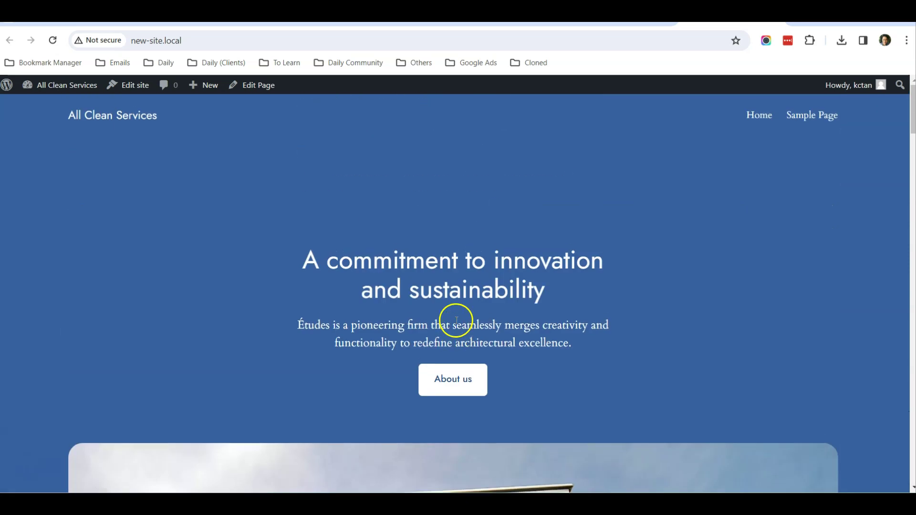
left_click(615, 19)
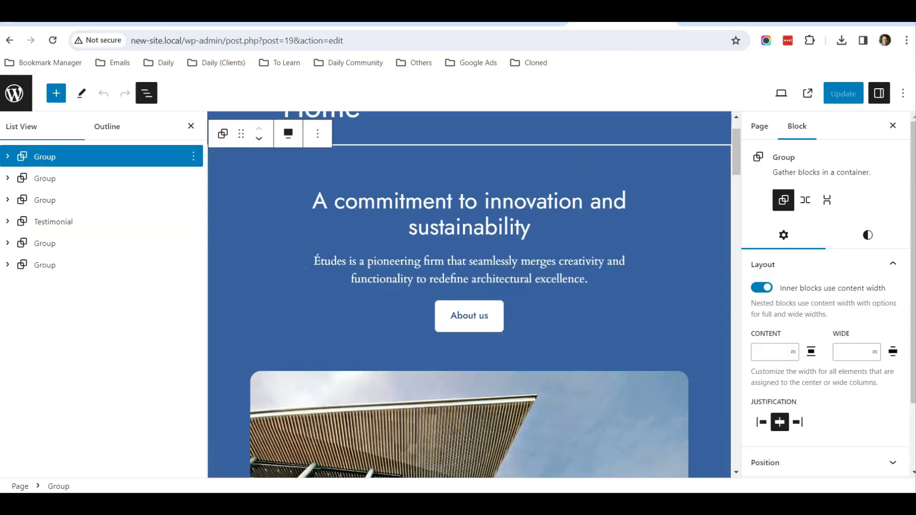
- Expand the Home page's first Group and move its Image block above the inner heading Group
left_click(8, 157)
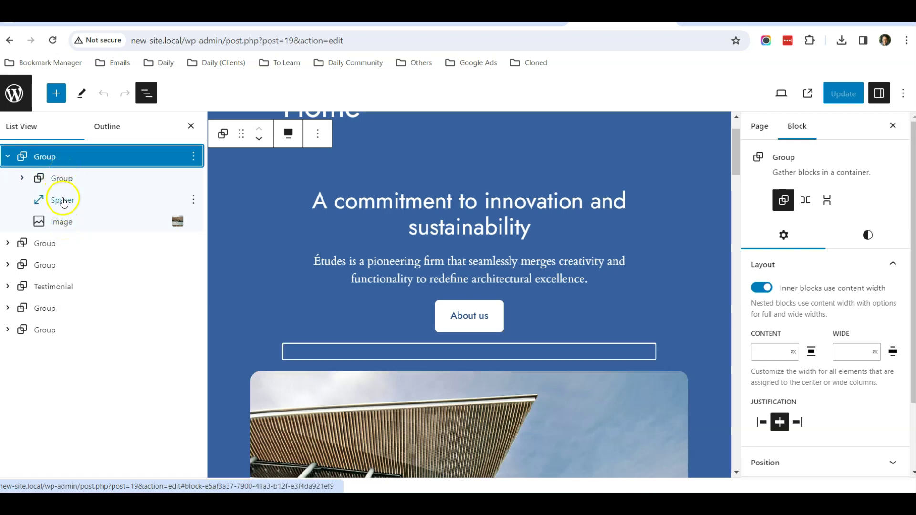
left_click(63, 224)
left_click_drag(64, 225, 45, 175)
scroll(541, 291, "down", 5)
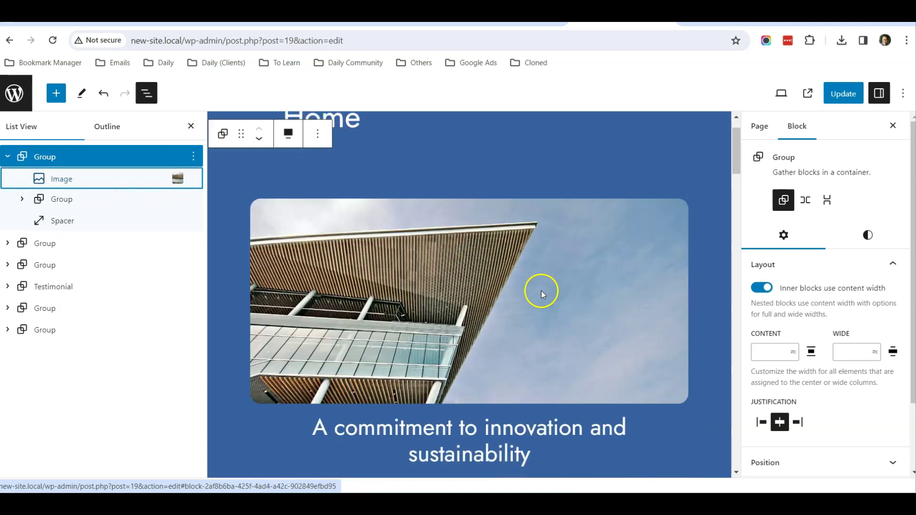
scroll(484, 364, "up", 3)
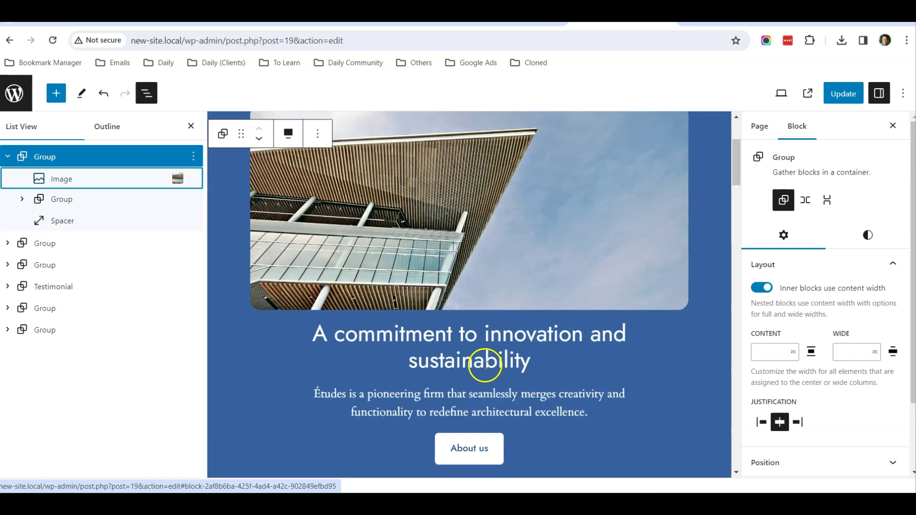
- Delete the Spacer block from the Home page's first Group and save the page update
left_click(73, 223)
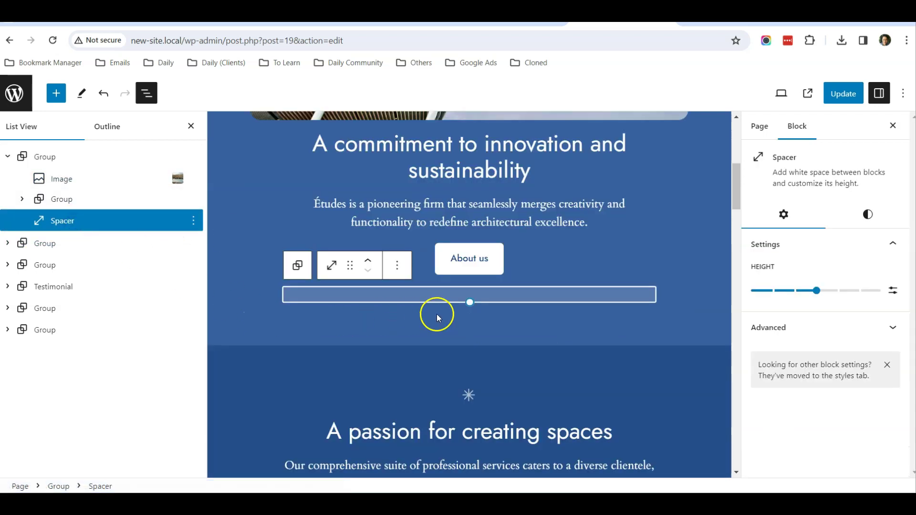
left_click(193, 221)
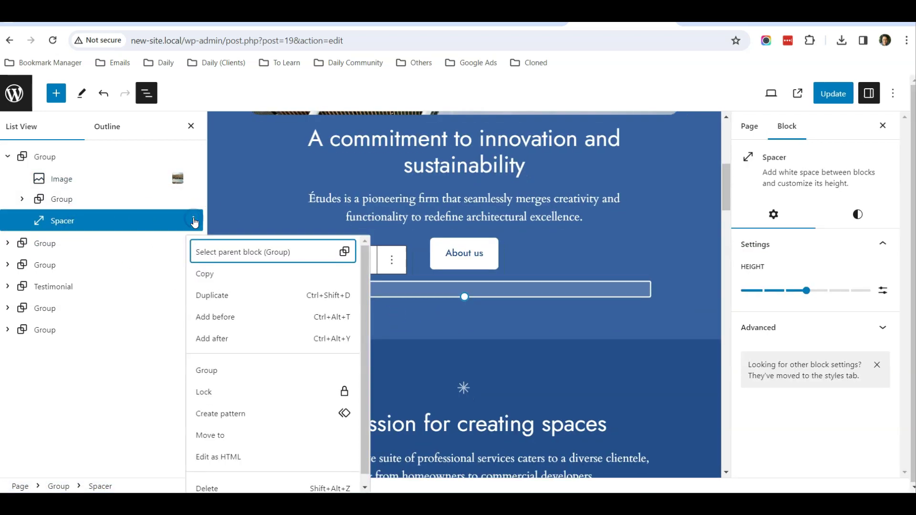
scroll(258, 358, "down", 1)
left_click(262, 478)
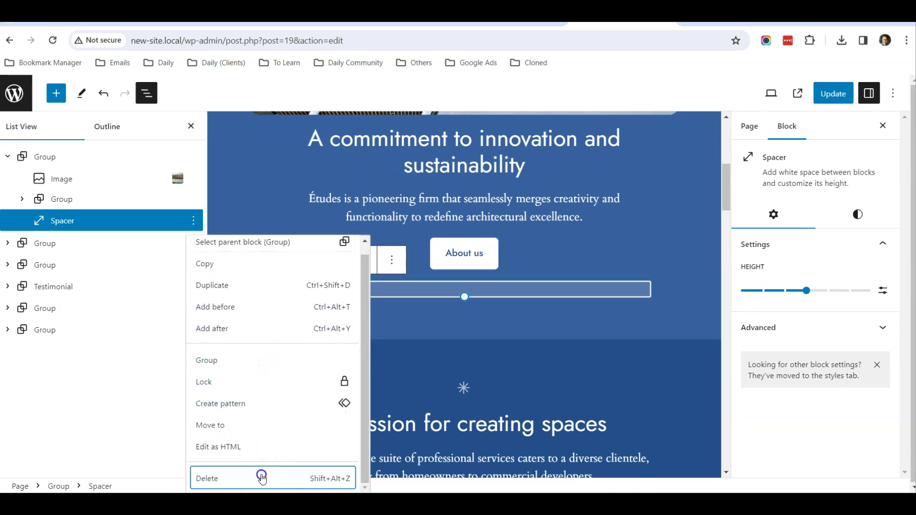
scroll(307, 238, "up", 3)
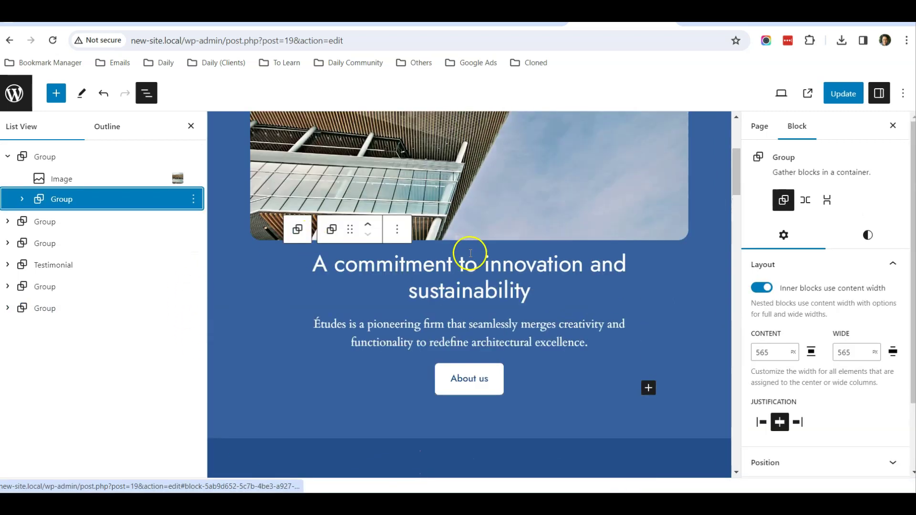
scroll(470, 252, "up", 4)
scroll(474, 252, "down", 1)
scroll(474, 252, "up", 2)
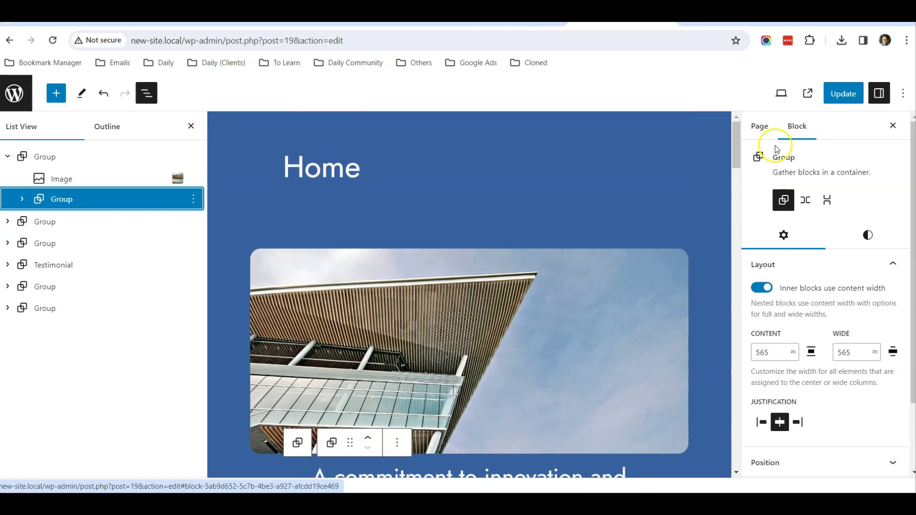
left_click(843, 93)
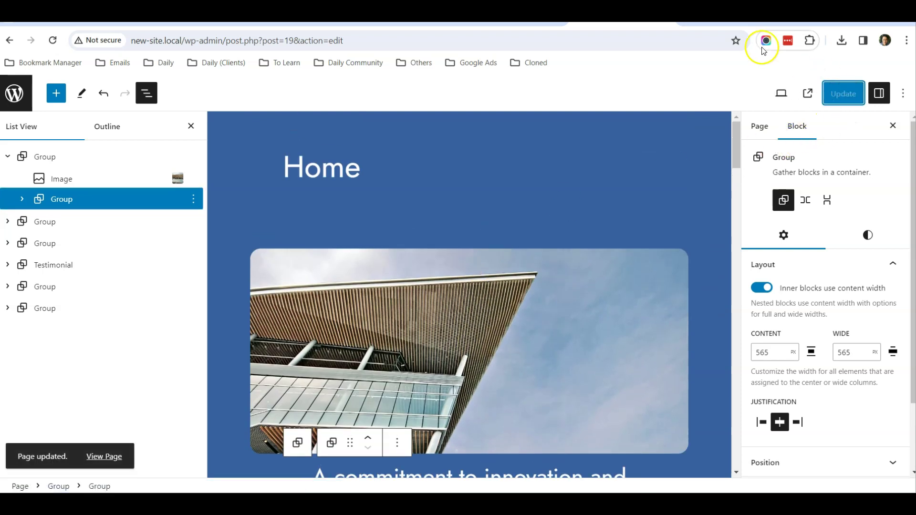
- Reload the live All Clean Services homepage and examine its first section's image, heading and button layout
left_click(730, 14)
left_click(122, 116)
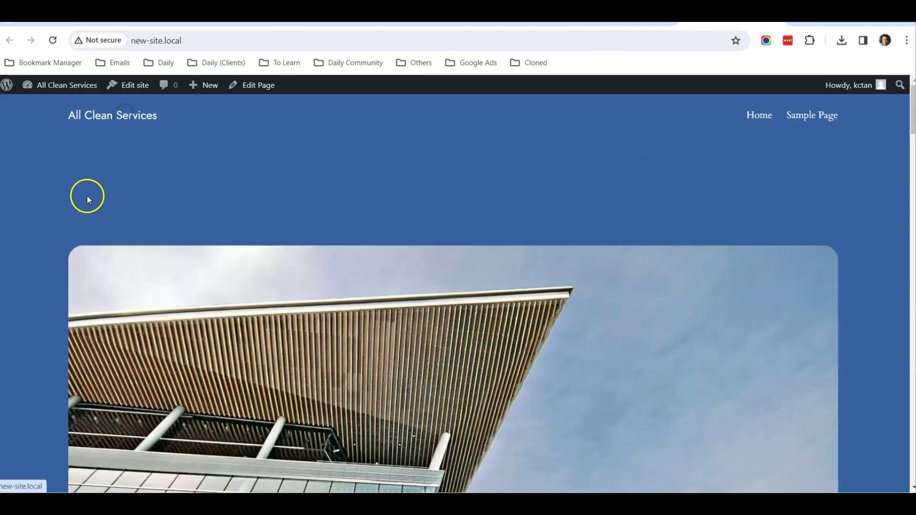
scroll(47, 215, "down", 5)
scroll(556, 225, "up", 4)
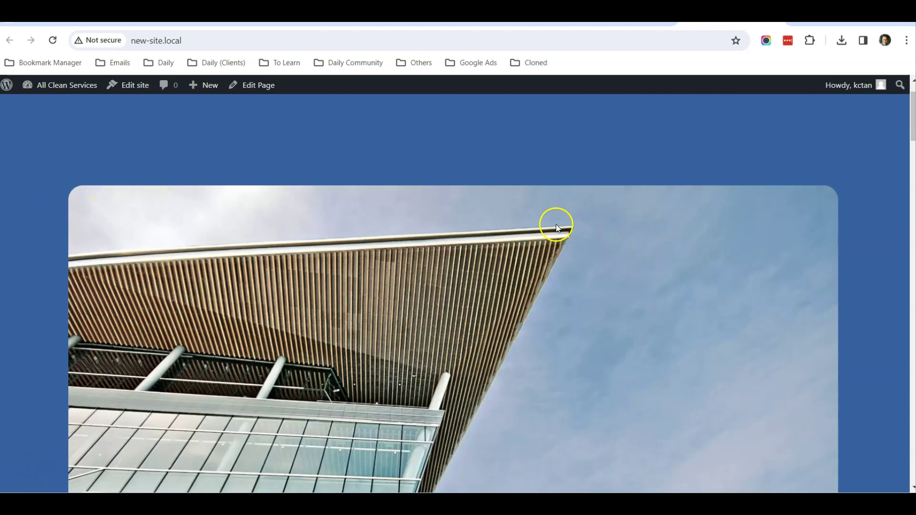
scroll(447, 272, "down", 5)
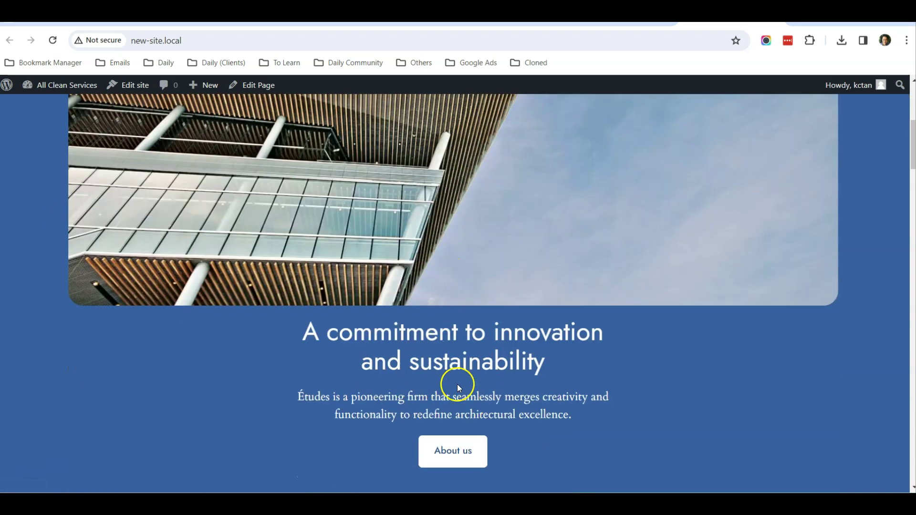
scroll(450, 376, "up", 5)
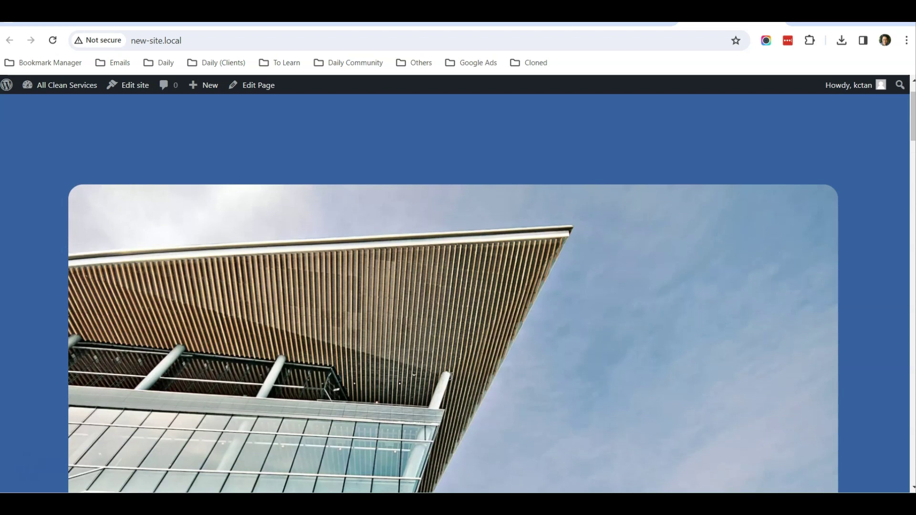
scroll(449, 384, "down", 4)
scroll(450, 386, "up", 3)
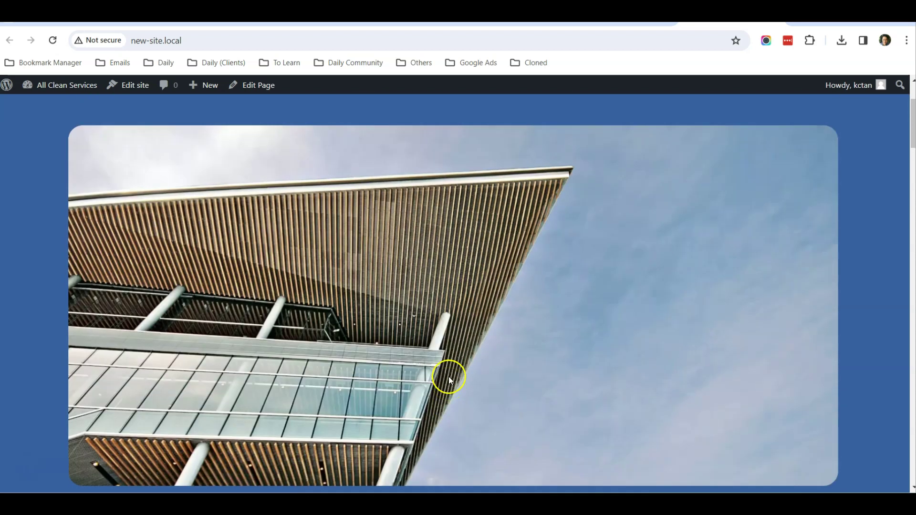
scroll(490, 297, "down", 3)
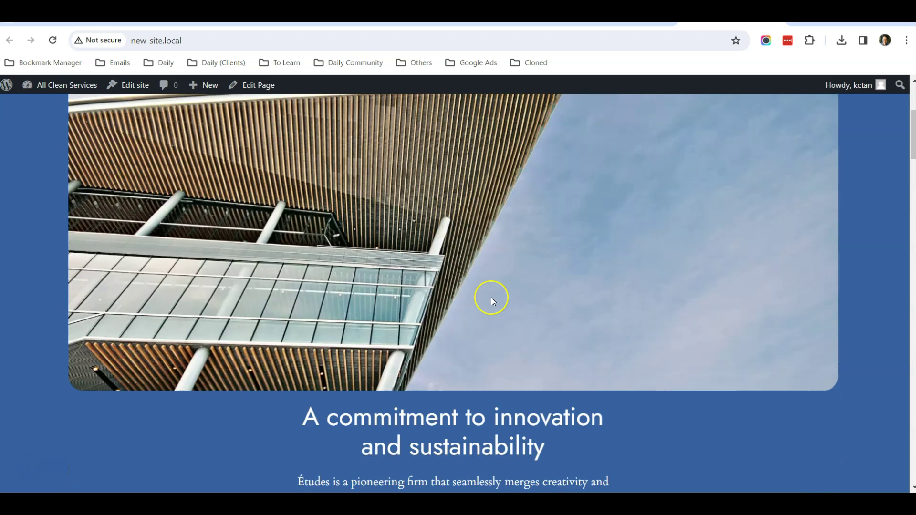
scroll(491, 297, "up", 2)
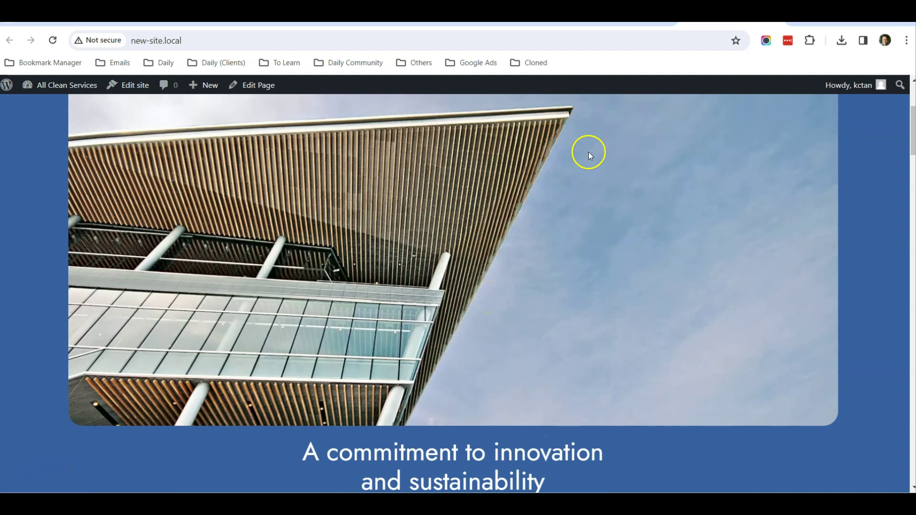
- Return to the Home page editor, convert the first top-level Group into a Row, and update the page
left_click(620, 19)
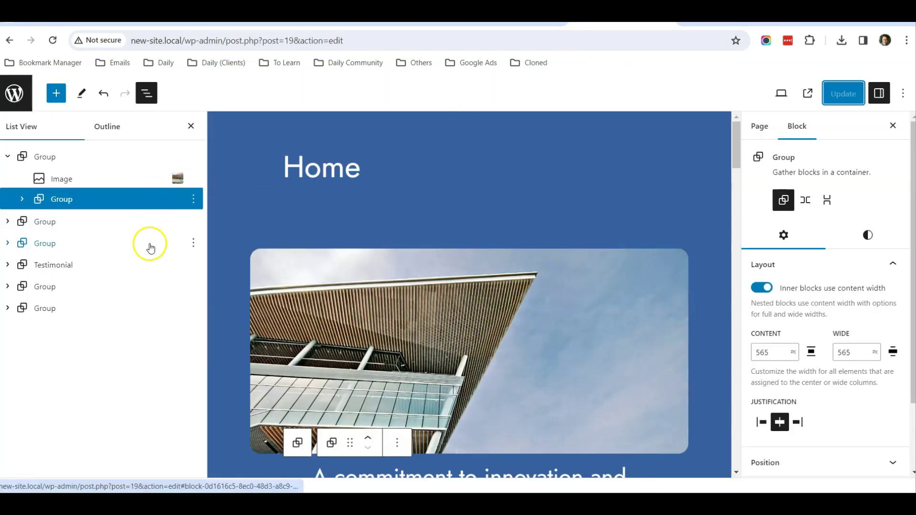
key("Left")
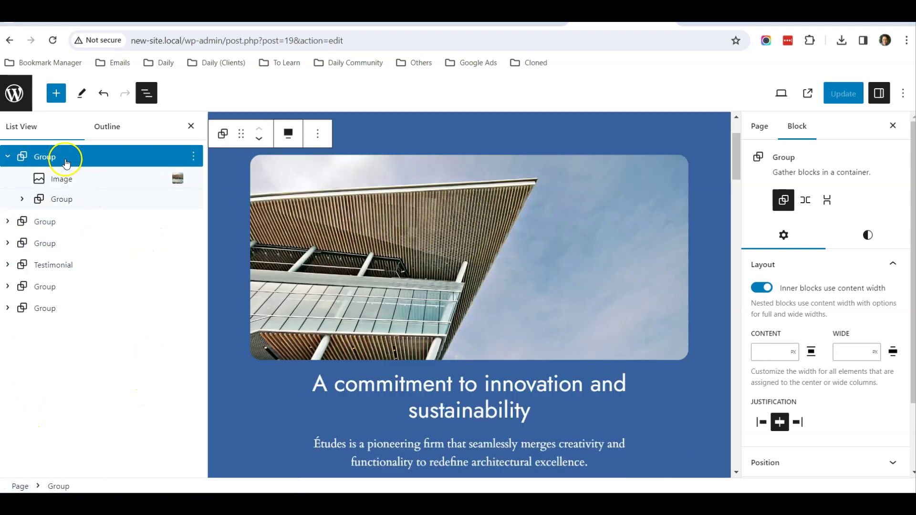
left_click(9, 157)
left_click(47, 159)
left_click(7, 157)
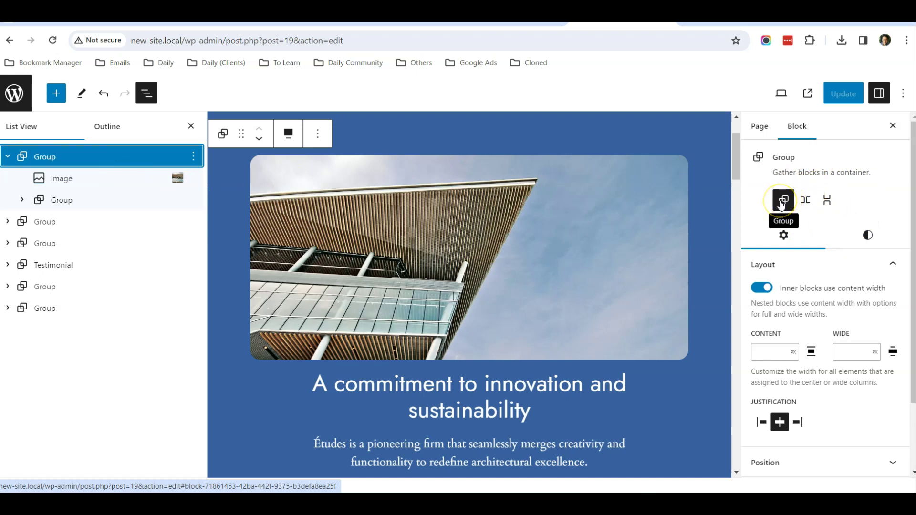
left_click(806, 204)
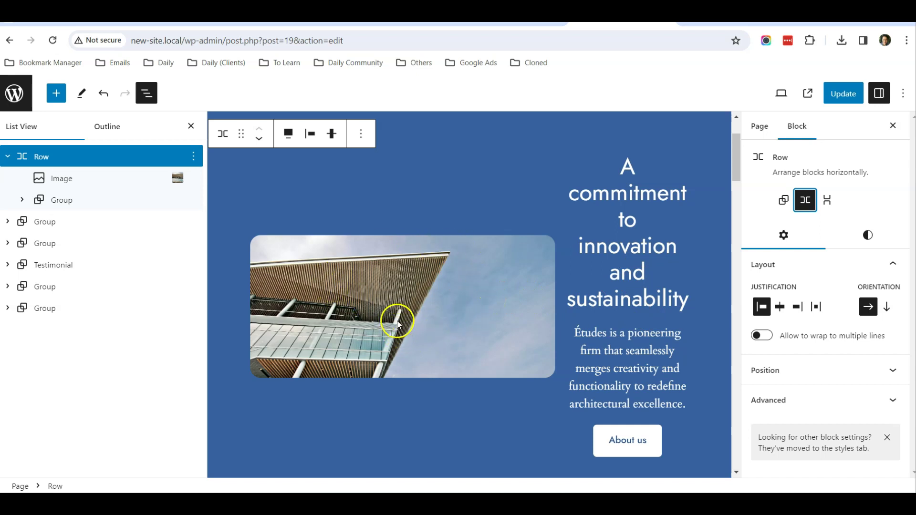
left_click(841, 95)
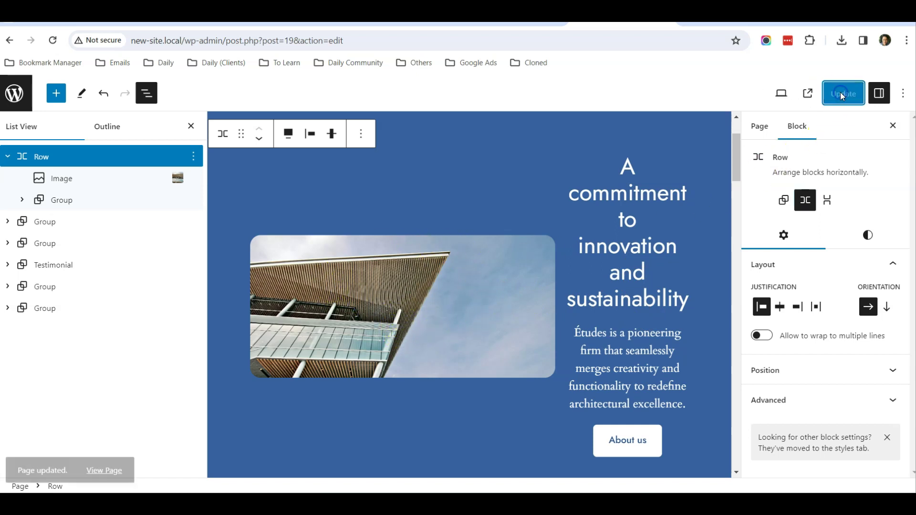
- Reload the live homepage and check the side-by-side layout of the first section
left_click(729, 12)
scroll(436, 207, "up", 5)
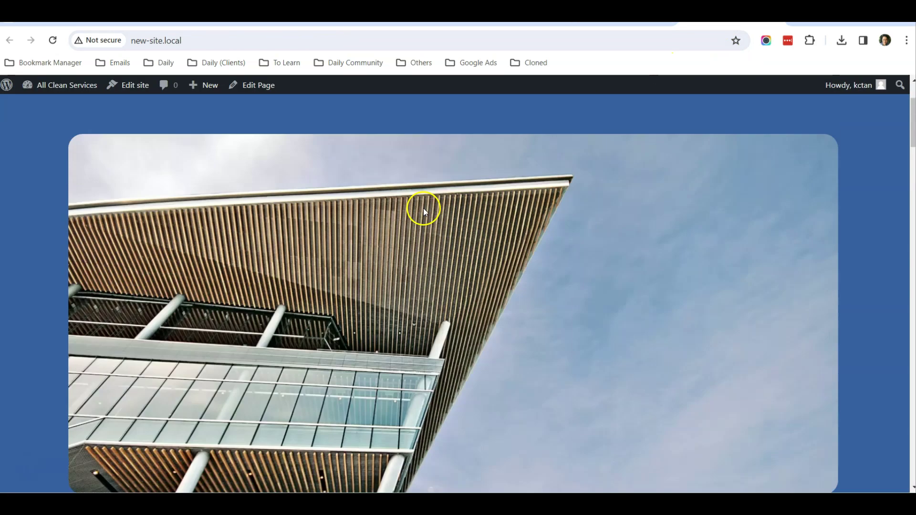
left_click(108, 117)
scroll(51, 208, "down", 3)
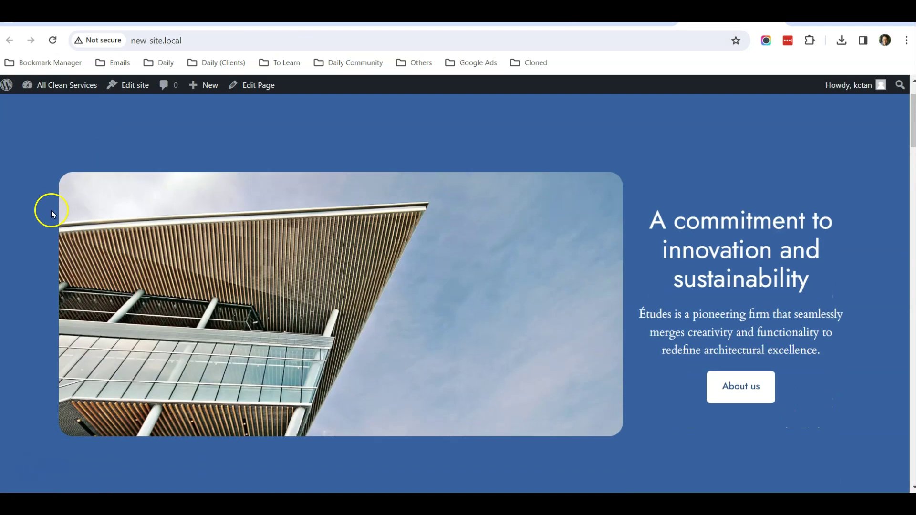
scroll(396, 324, "up", 1)
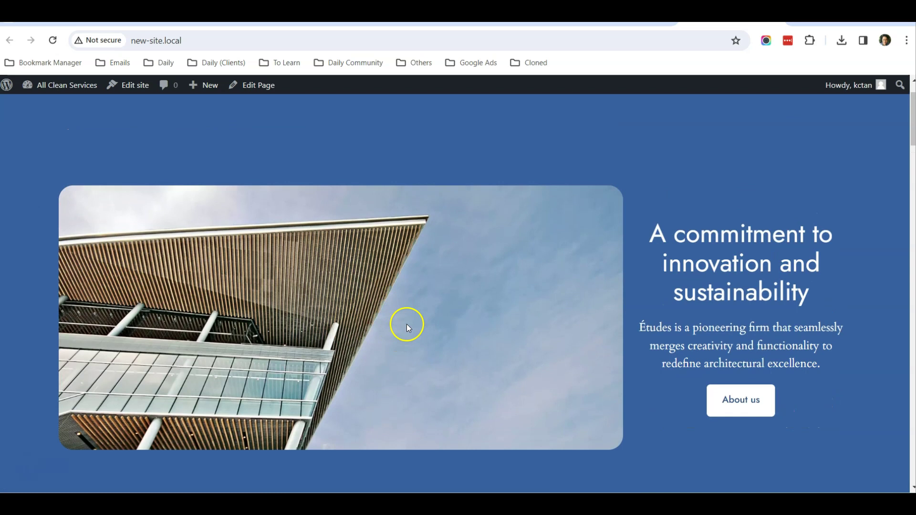
- Replace the building image in the Home page's Row with the cleaning team photo from the Site images folder, and update the page
left_click(596, 19)
left_click(362, 307)
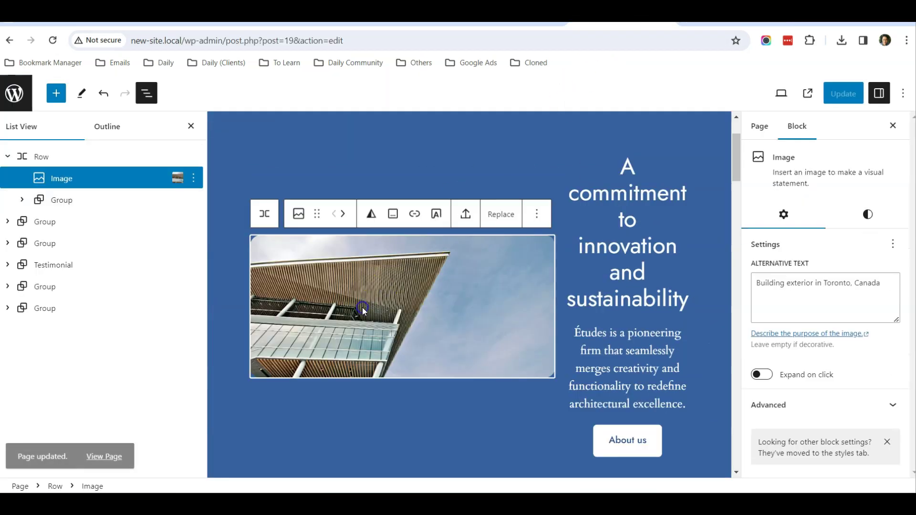
left_click(505, 225)
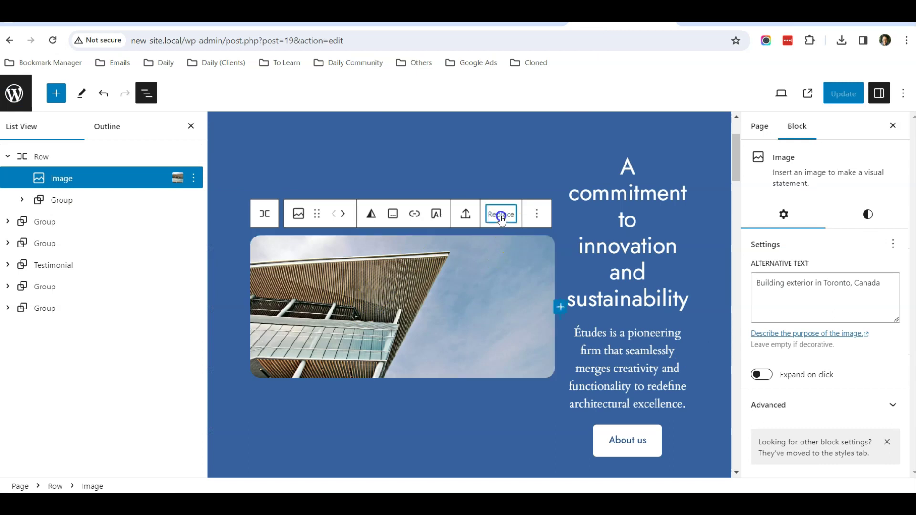
left_click(545, 277)
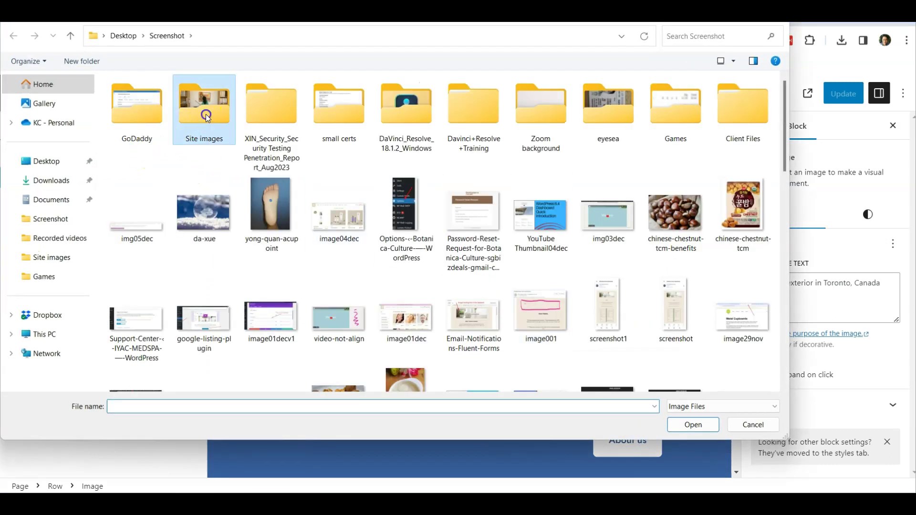
double_click(192, 128)
double_click(209, 120)
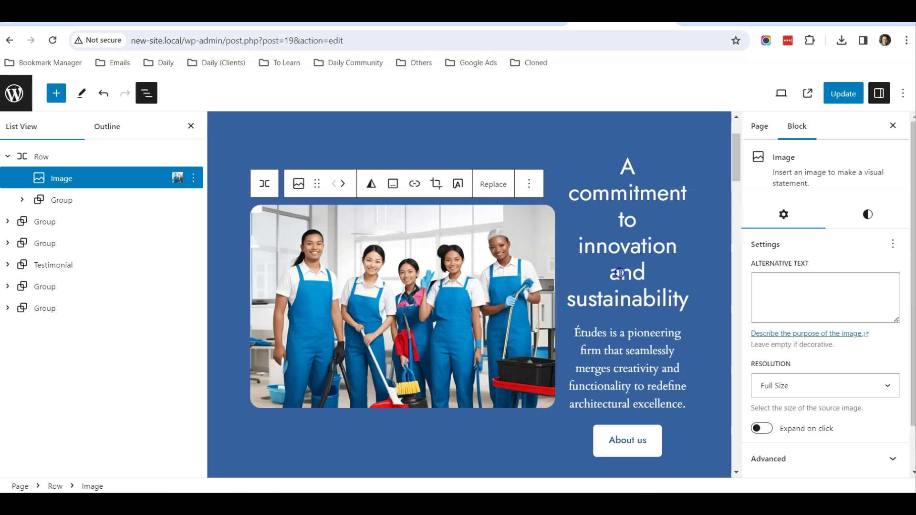
left_click(842, 94)
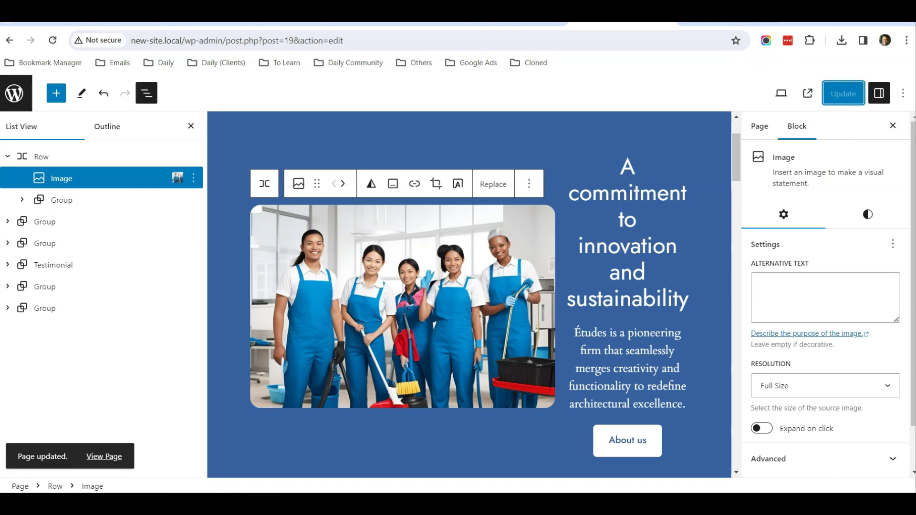
- Reload the live homepage and inspect the cleaning team photo beside the heading text
key("ctrl+Tab")
scroll(222, 139, "up", 1)
left_click(111, 117)
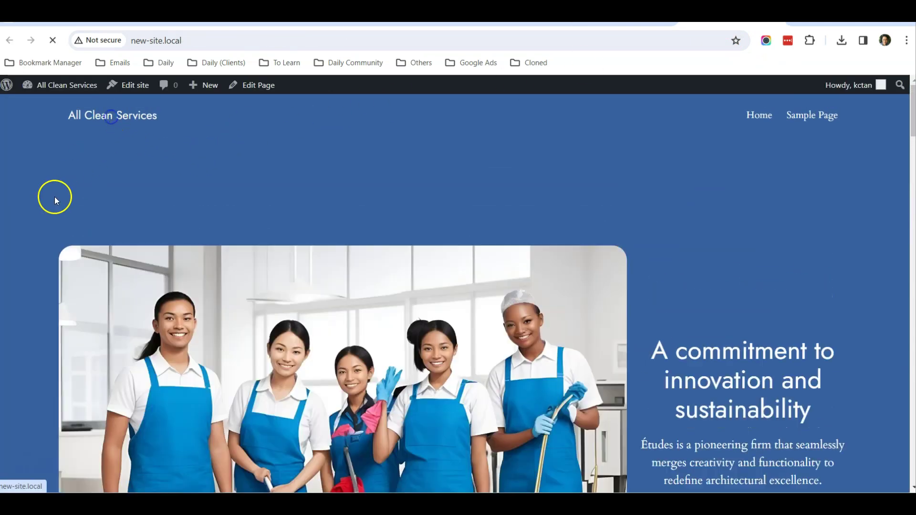
scroll(24, 227, "down", 5)
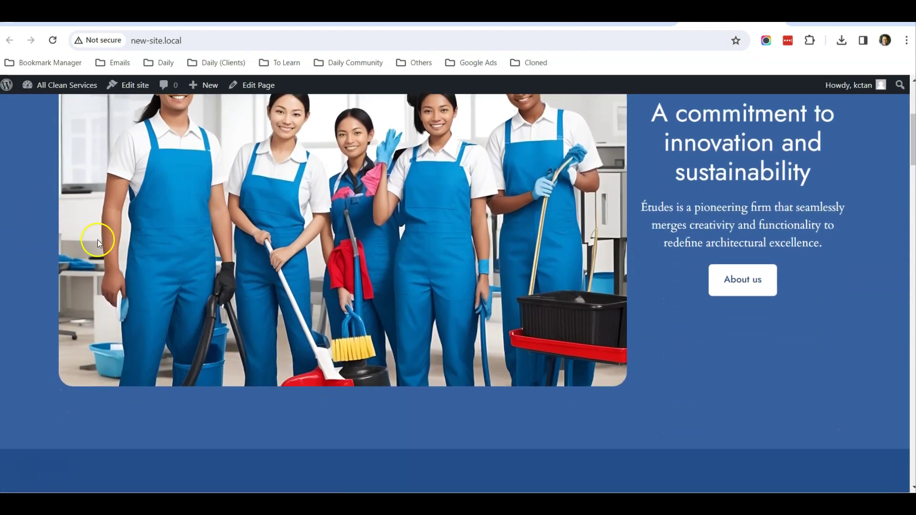
scroll(209, 253, "up", 5)
scroll(213, 260, "down", 4)
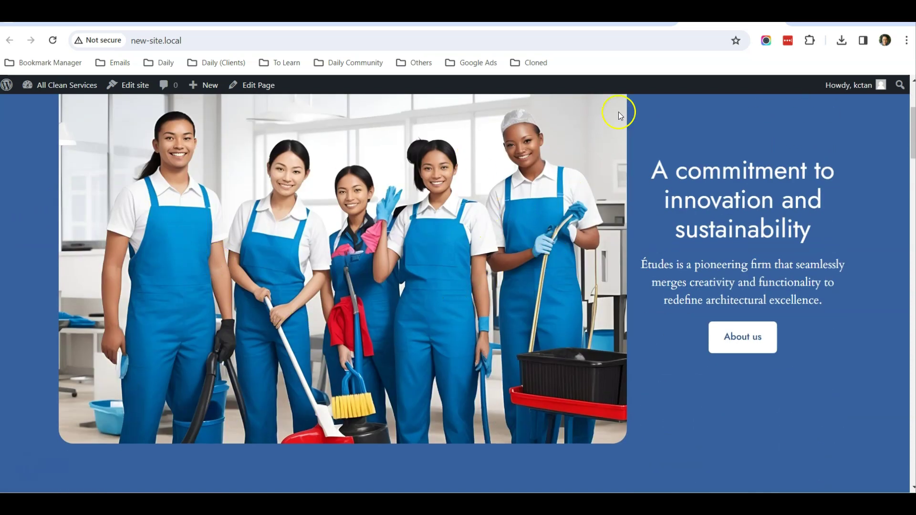
- Back in the Home page editor, set the cleaning team image's style to Default
key("ctrl+shift+Tab")
left_click(450, 279)
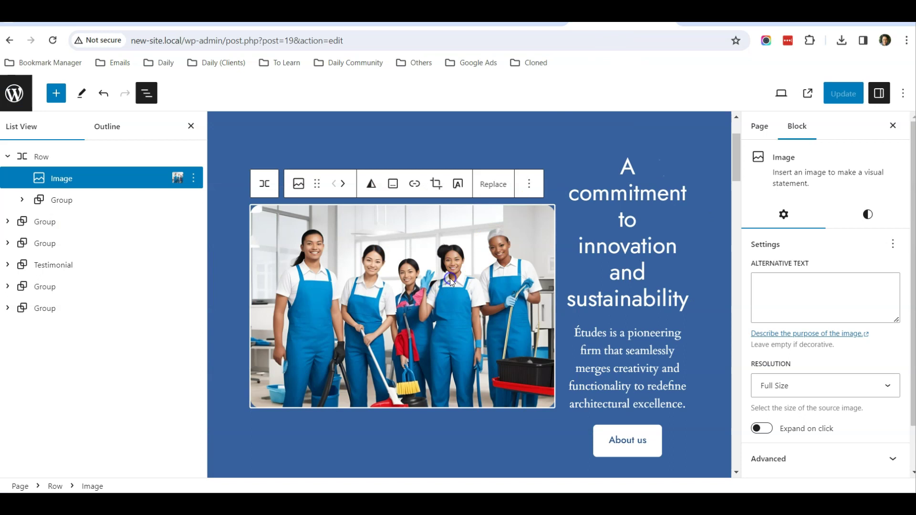
left_click(852, 388)
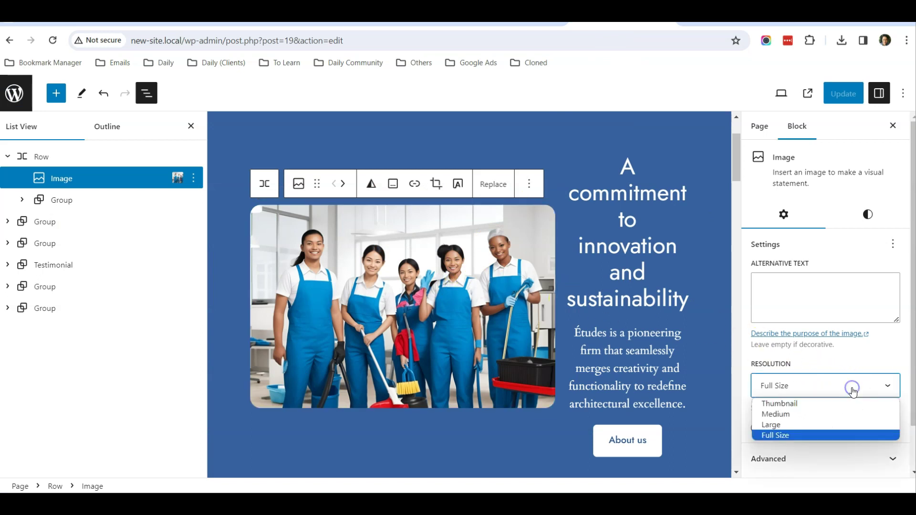
left_click(850, 358)
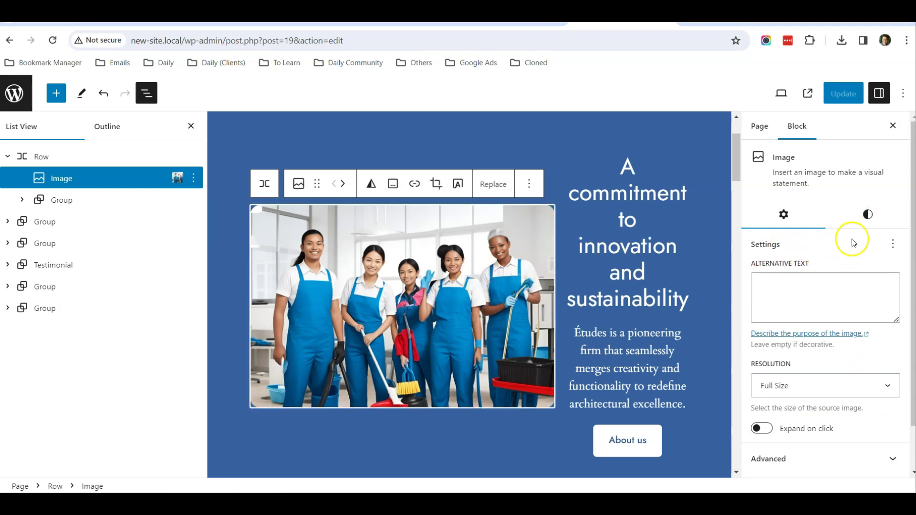
left_click(869, 219)
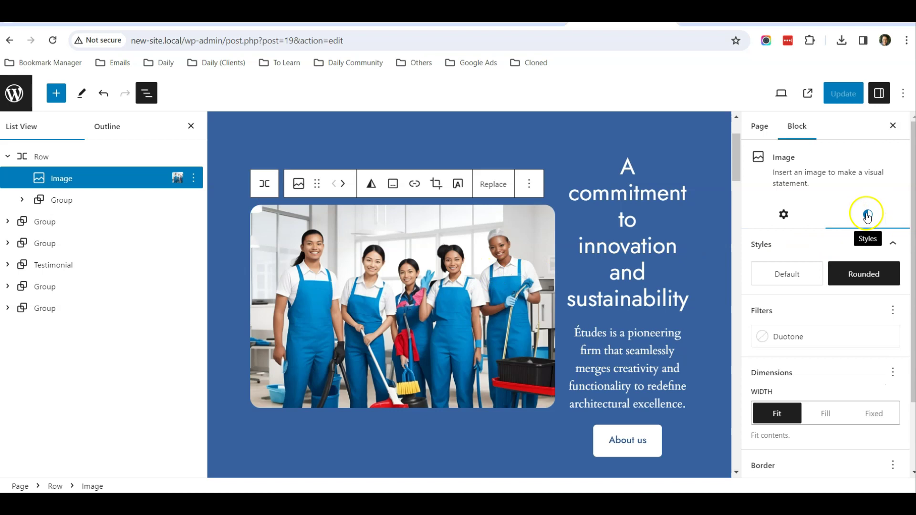
scroll(866, 222, "down", 1)
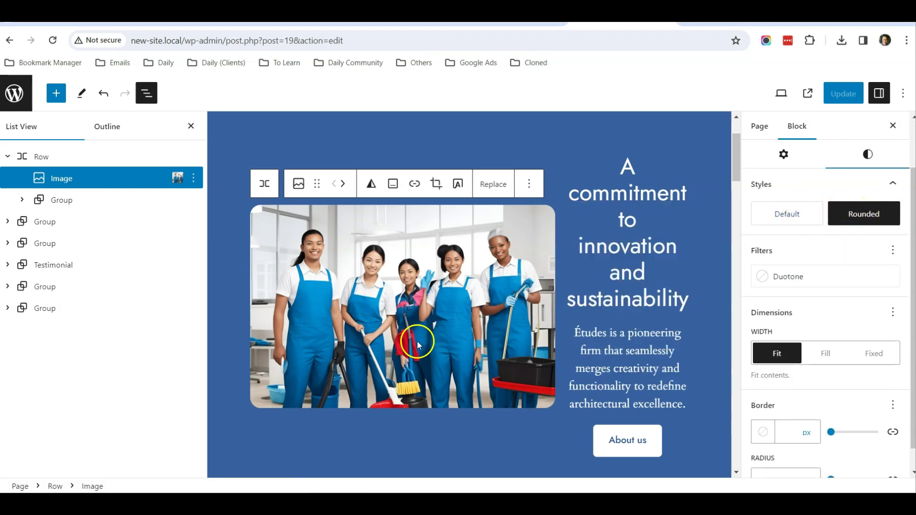
left_click(795, 216)
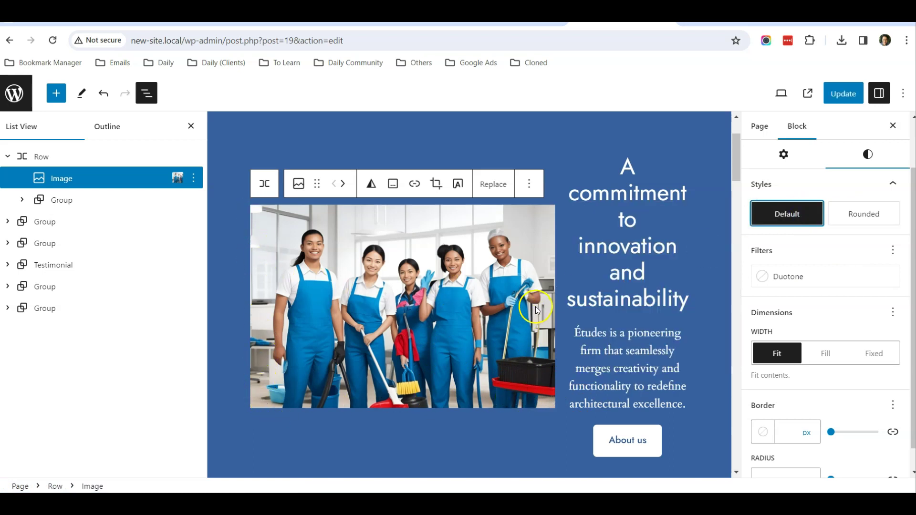
- Set the cleaning team image's style to Rounded and check the photo on the live homepage
left_click(851, 221)
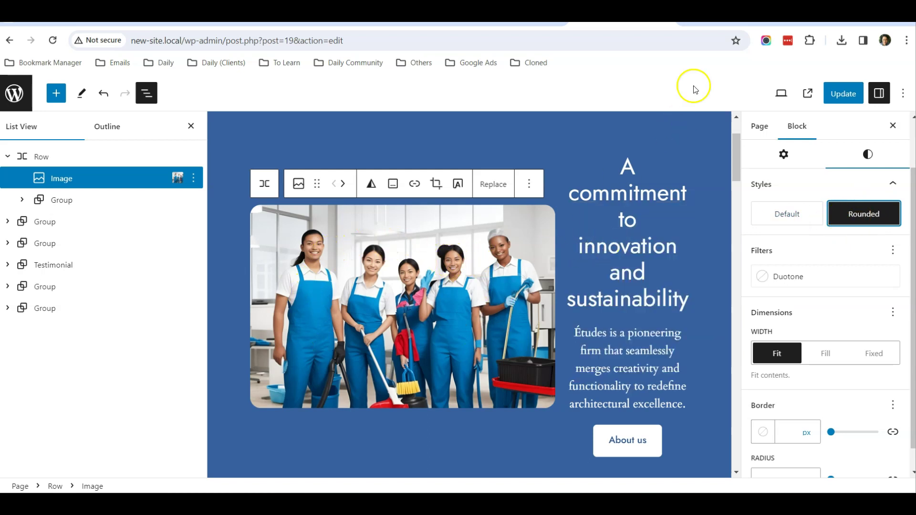
left_click(730, 14)
scroll(507, 251, "up", 4)
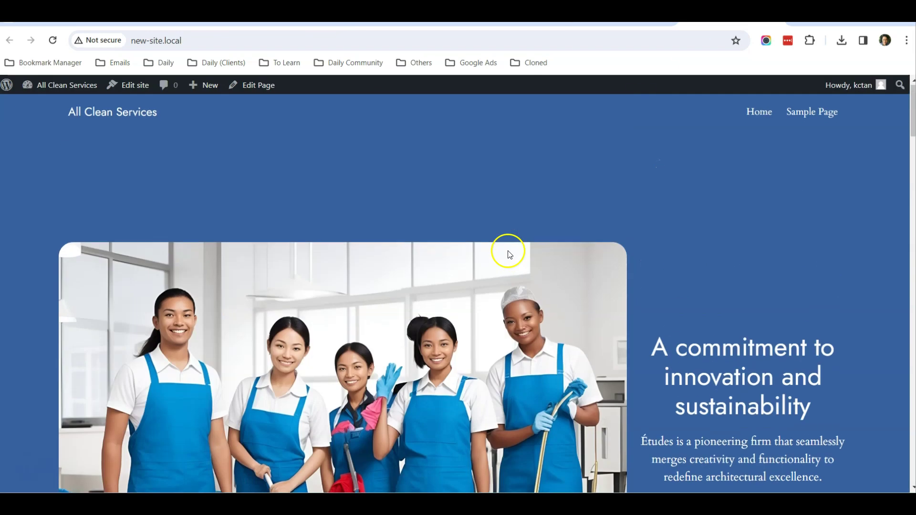
scroll(507, 229, "down", 4)
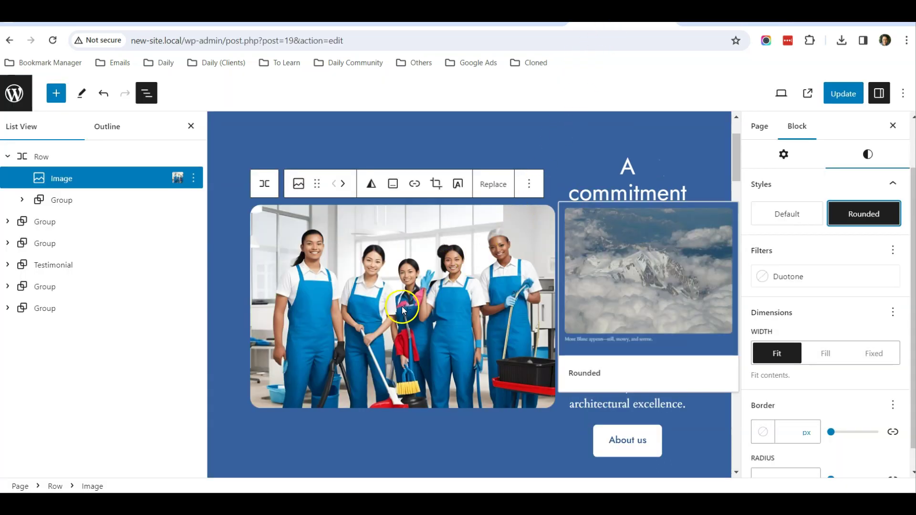
- Back in the Home page editor, duplicate the Row containing the cleaning team image and heading group
left_click(10, 158)
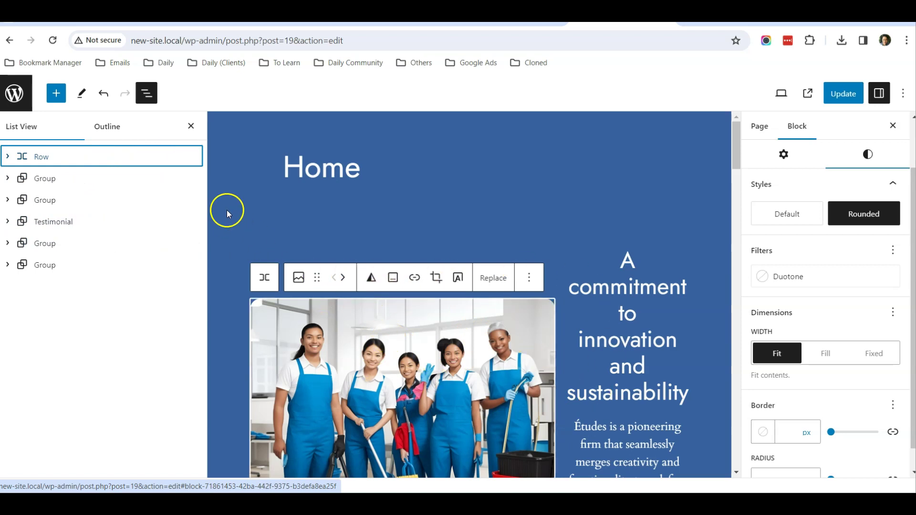
left_click(193, 157)
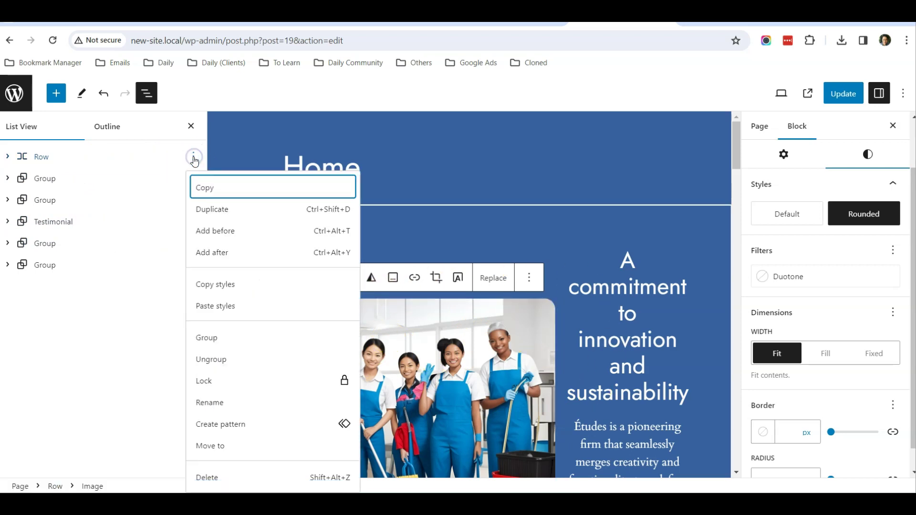
left_click(235, 222)
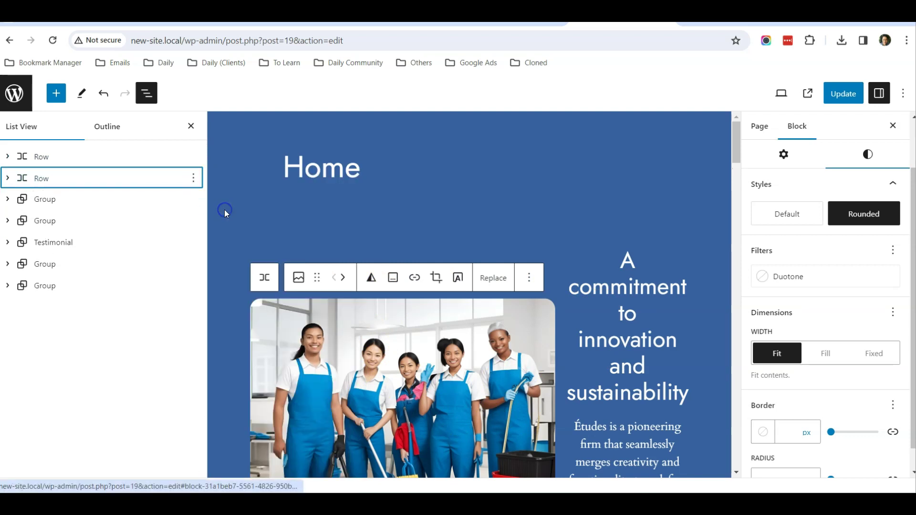
- Delete the cleaning team image from the duplicated Row
scroll(399, 336, "down", 5)
scroll(400, 334, "down", 6)
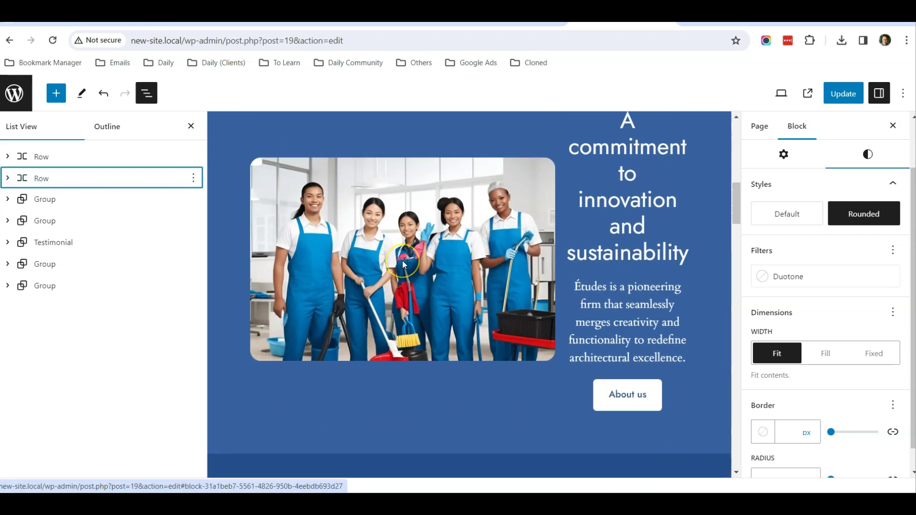
left_click(403, 265)
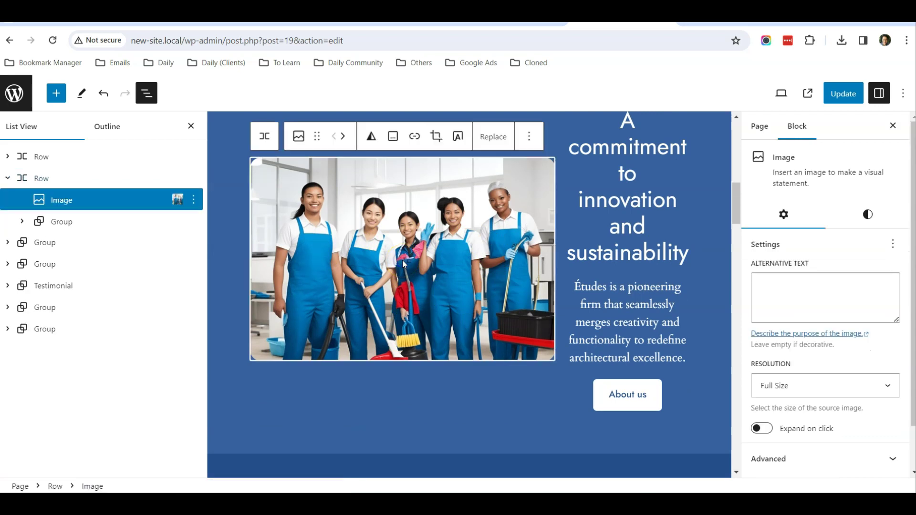
left_click(529, 137)
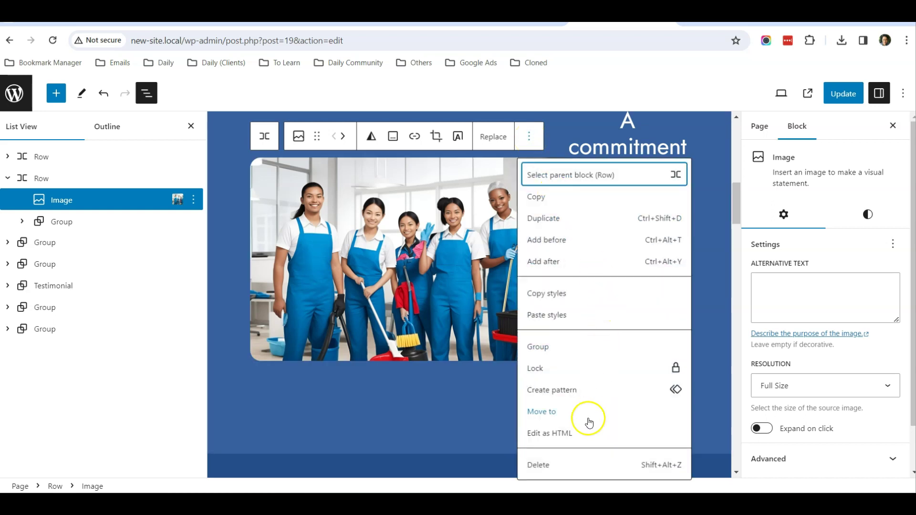
left_click(566, 469)
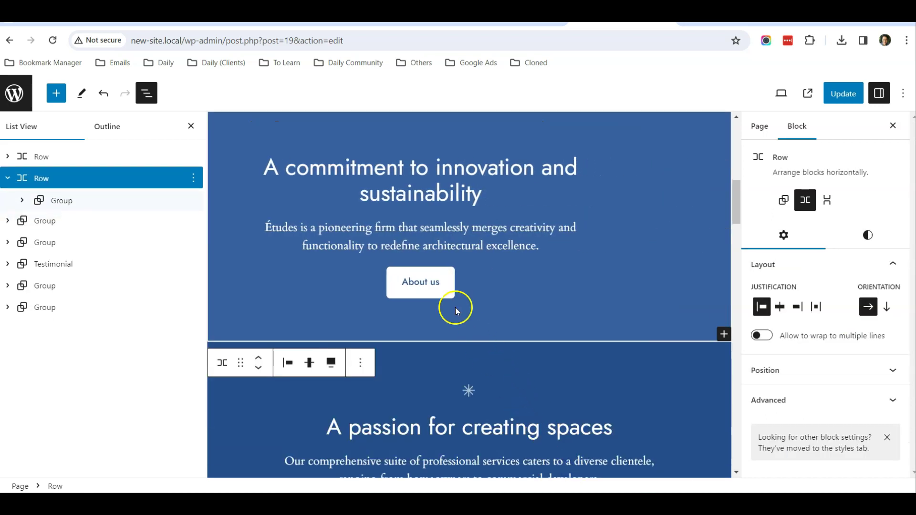
- Add a Custom HTML block before the Group in the duplicated Row
scroll(455, 310, "up", 1)
scroll(434, 310, "up", 2)
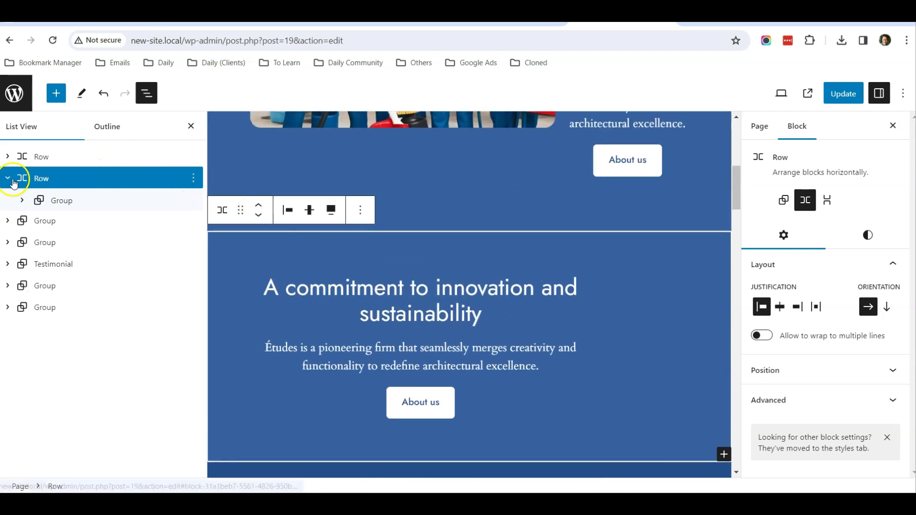
left_click(114, 202)
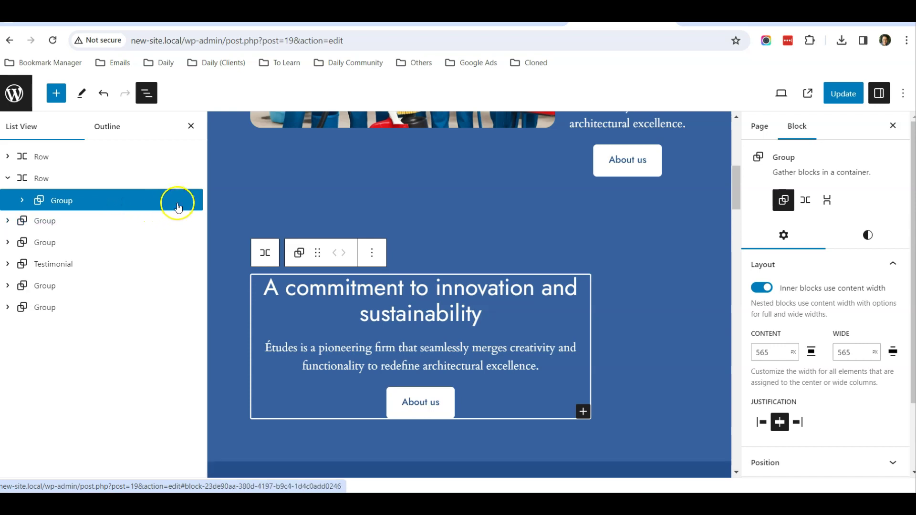
left_click(193, 200)
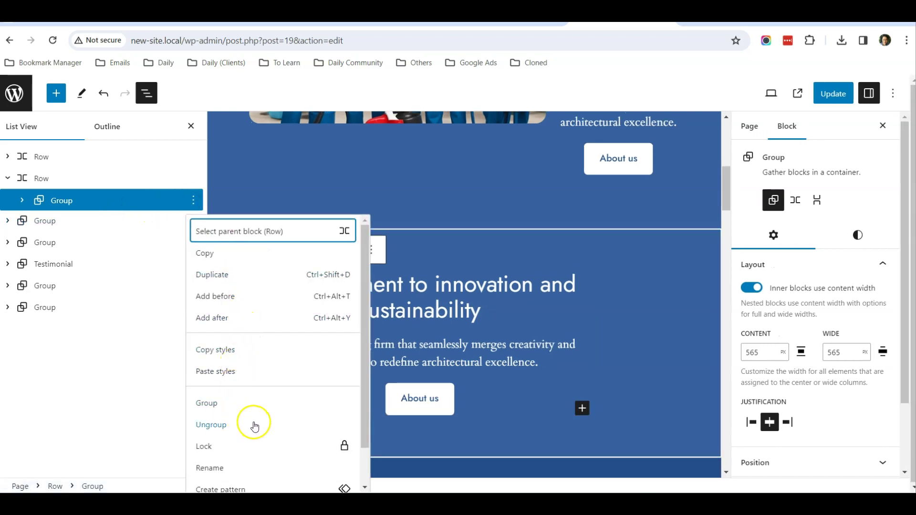
left_click(248, 296)
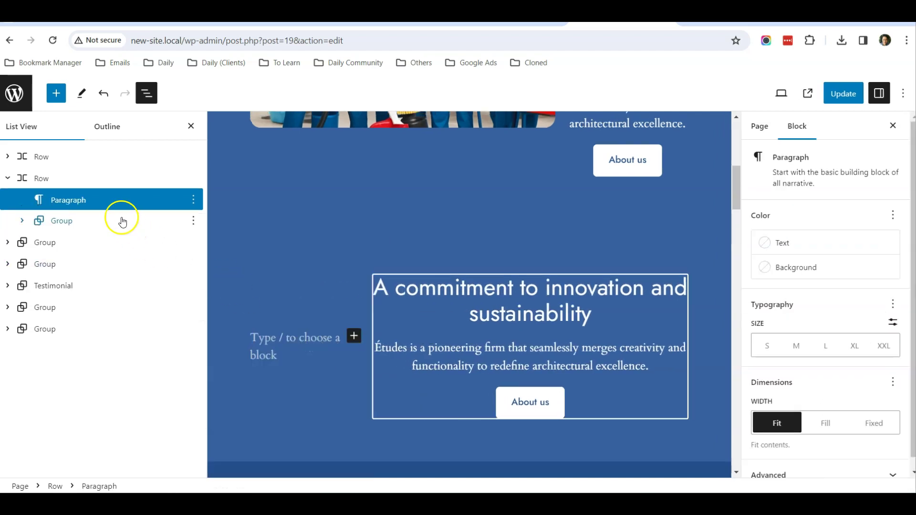
left_click(310, 343)
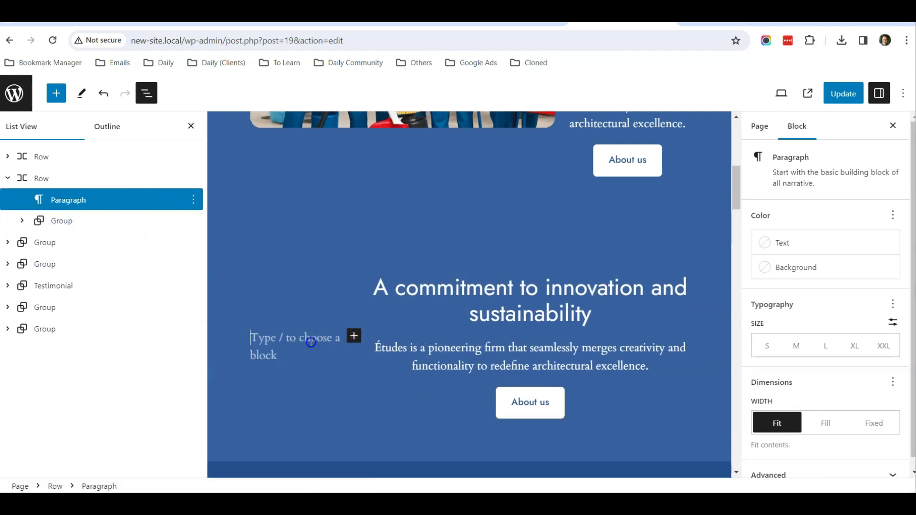
left_click(354, 336)
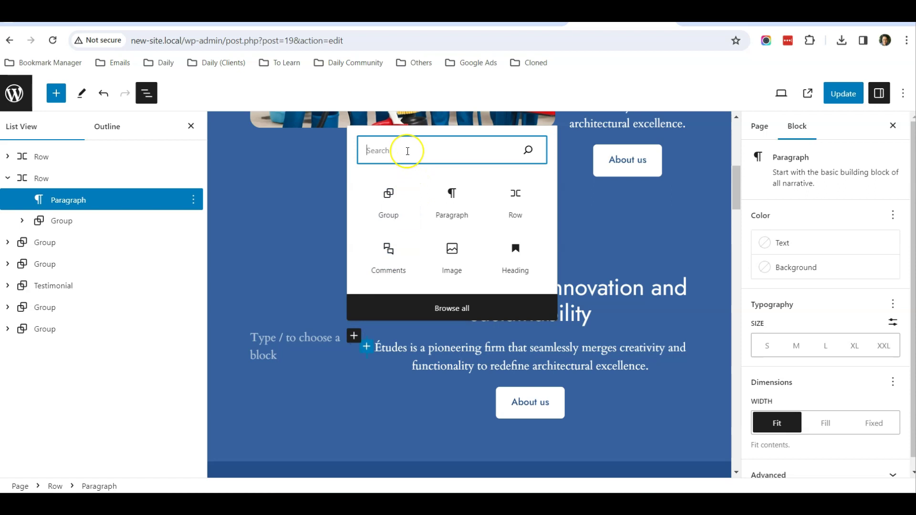
type("cu")
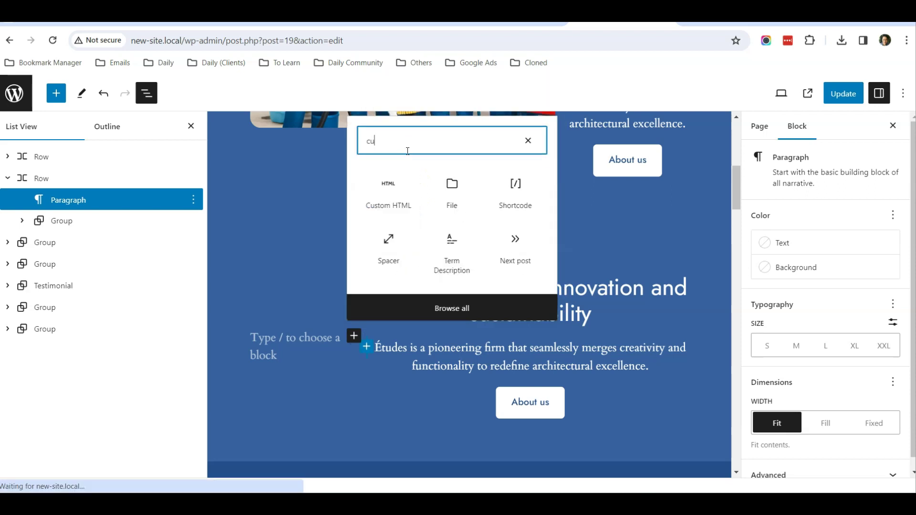
type("stom html")
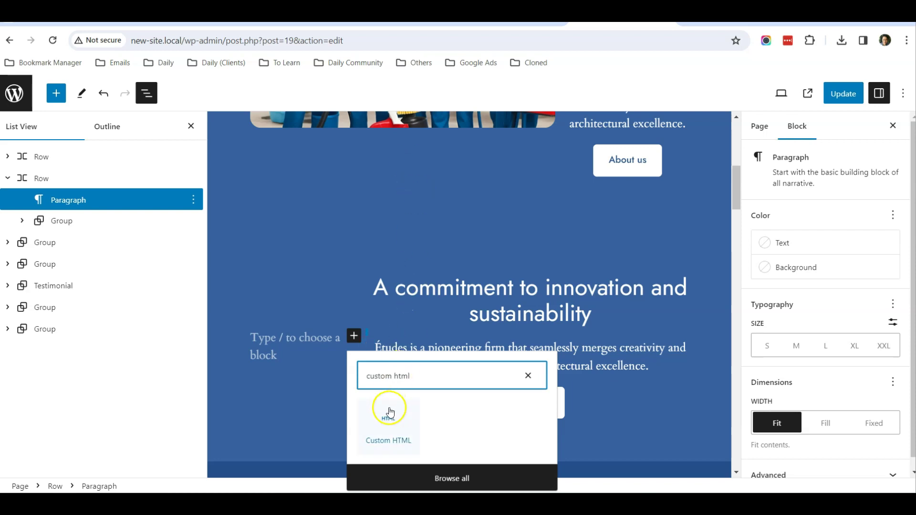
left_click(387, 422)
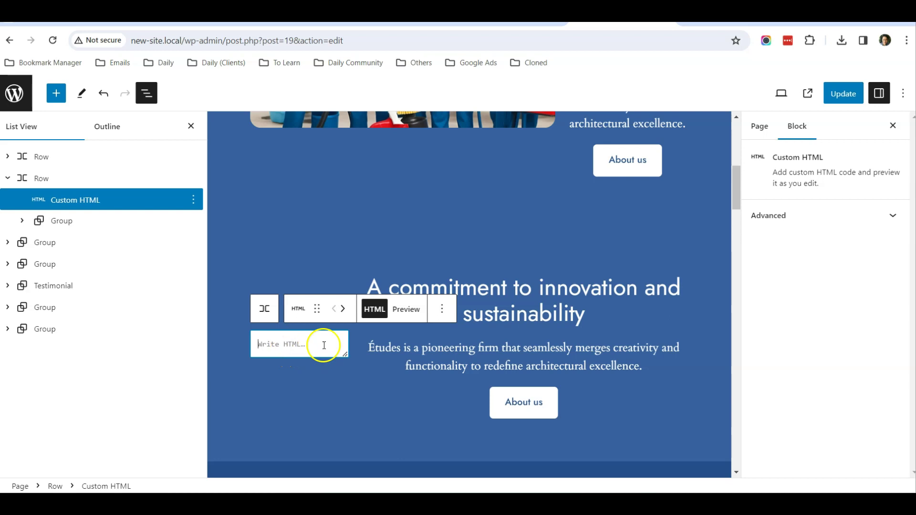
- Paste the copied YouTube iframe embed code as plain text into the Custom HTML block and update the page
left_click(273, 345)
right_click(274, 345)
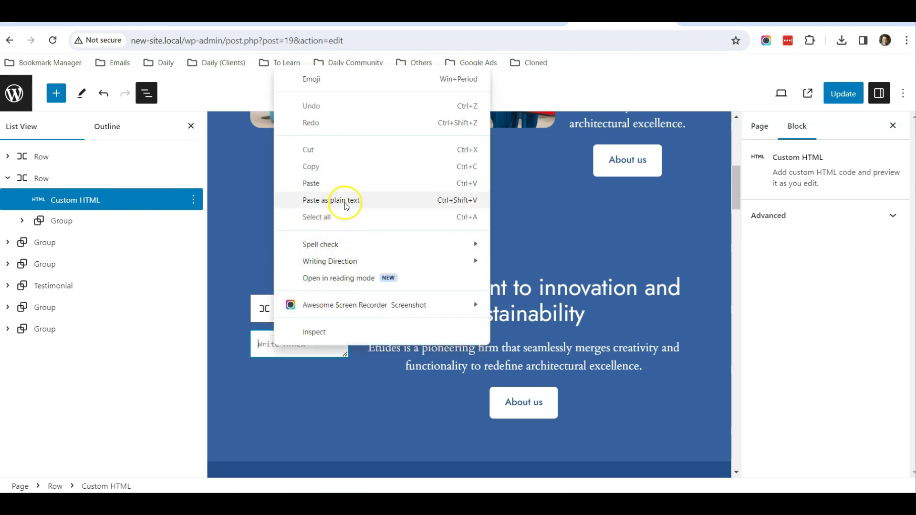
left_click(346, 198)
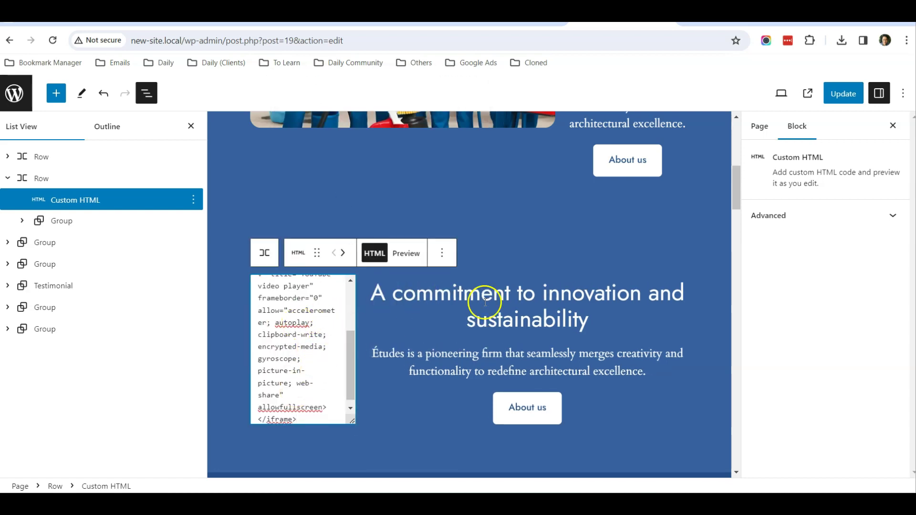
left_click(652, 323)
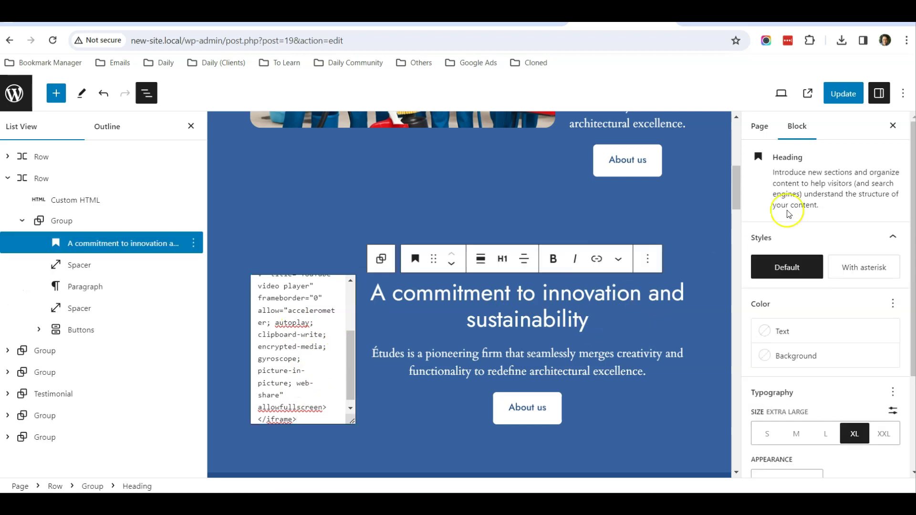
left_click(847, 98)
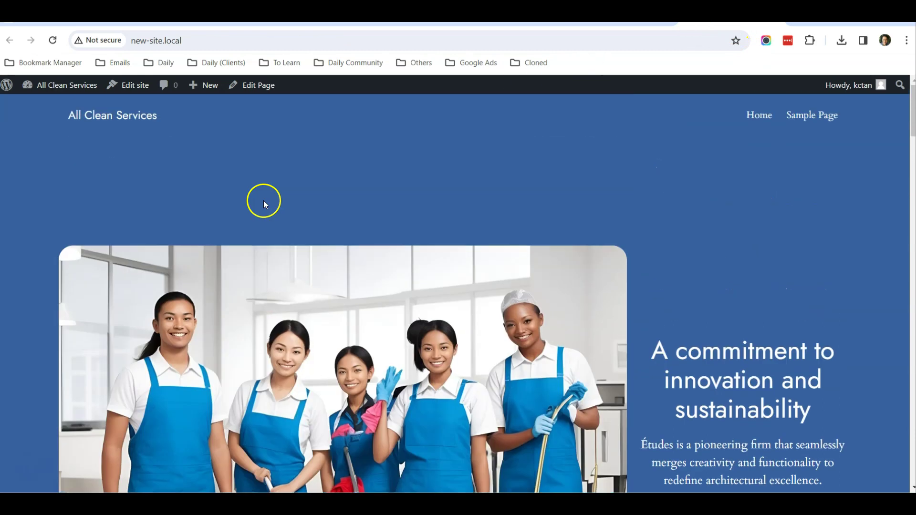
- Reload the live homepage and inspect the embedded YouTube video in the second section
left_click(121, 123)
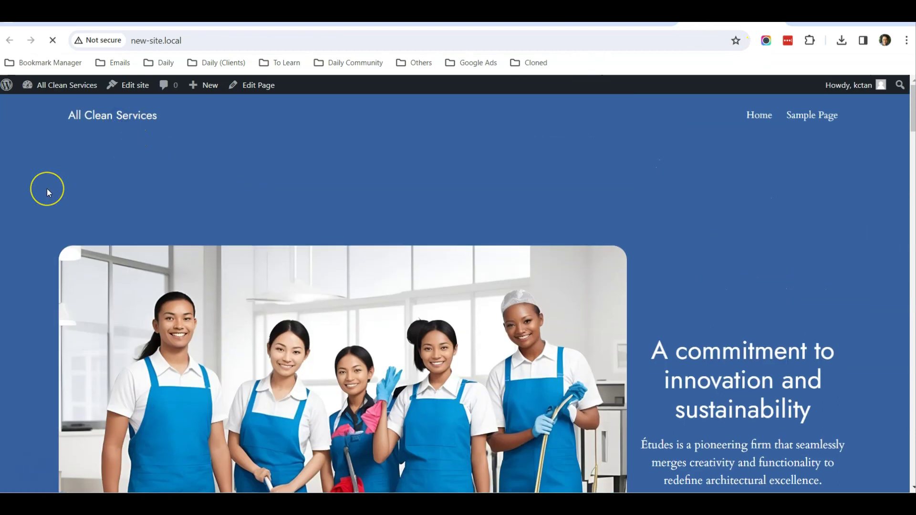
scroll(47, 190, "down", 10)
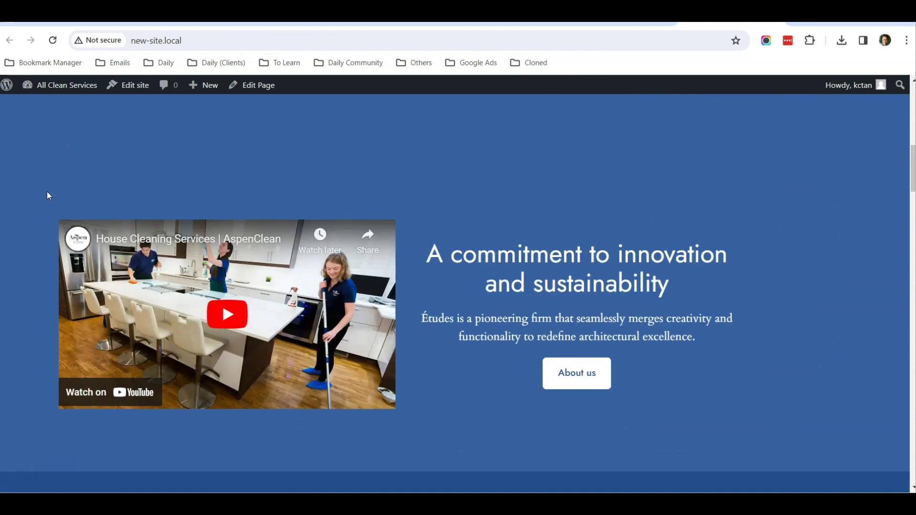
scroll(47, 190, "down", 1)
left_click(252, 267)
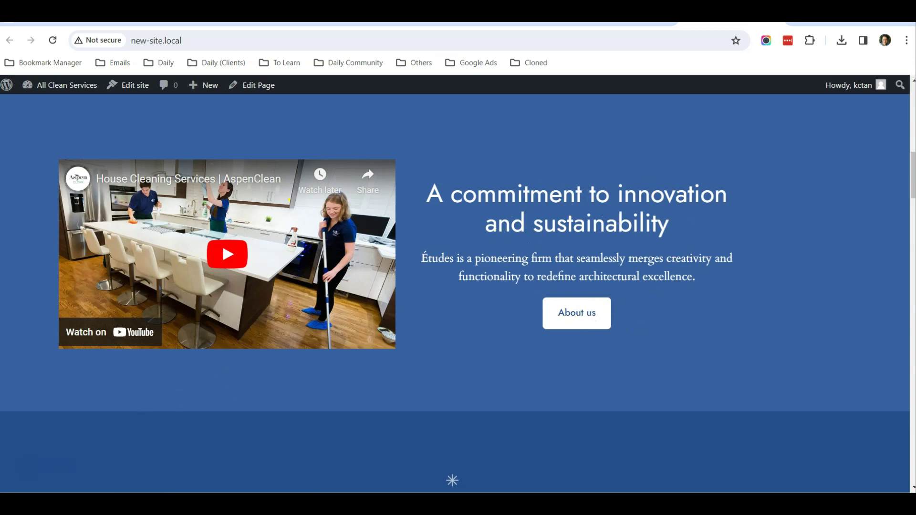
scroll(125, 279, "up", 1)
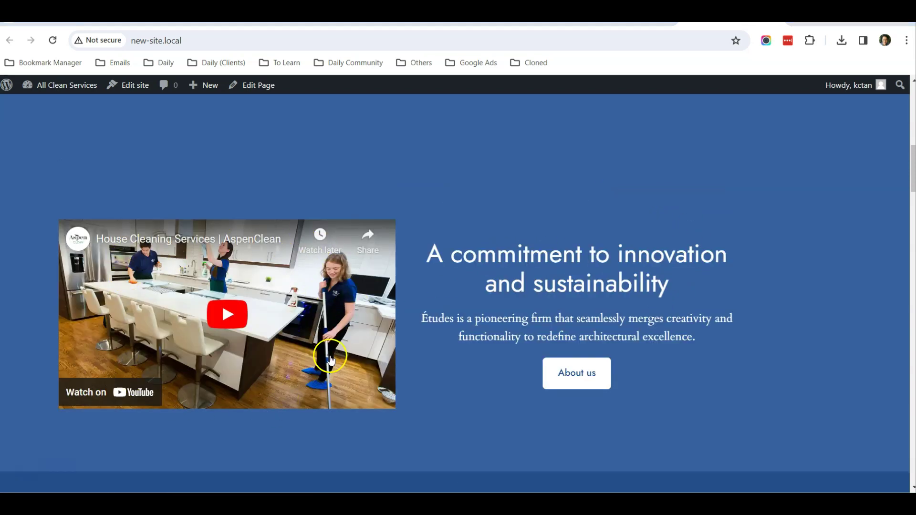
- In the Custom HTML block's iframe code, set the video width to 700 and height to 450, and update the page
left_click(611, 17)
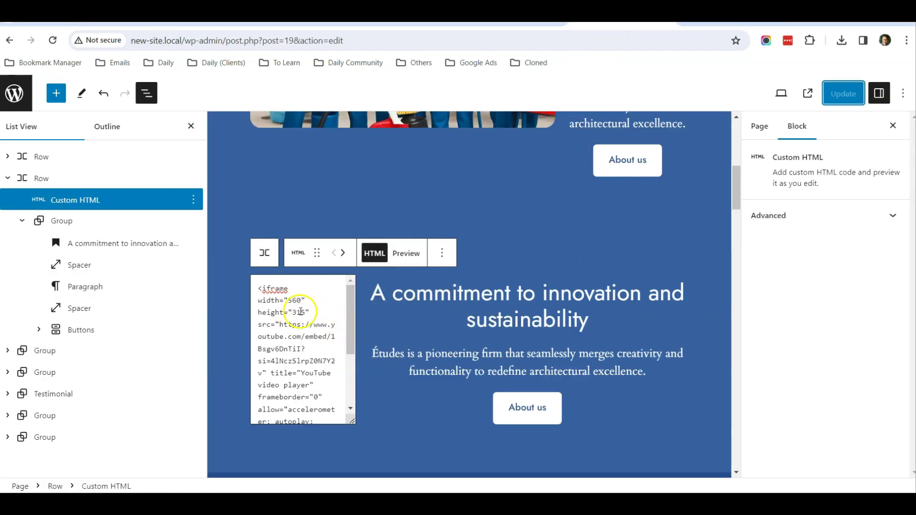
left_click(291, 299)
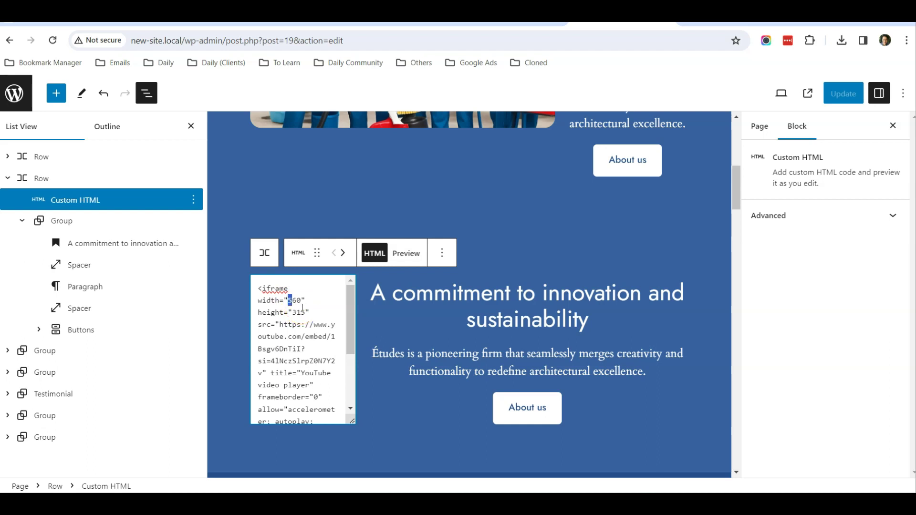
type("70")
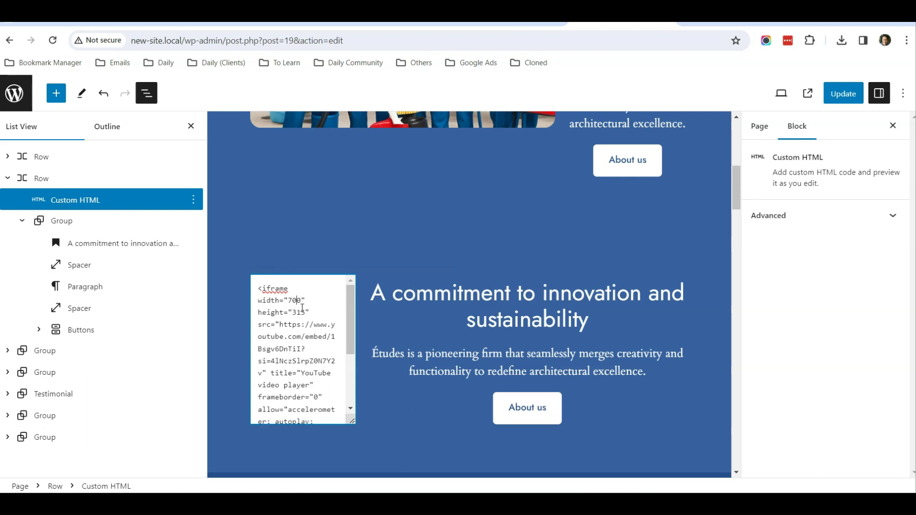
left_click(299, 314)
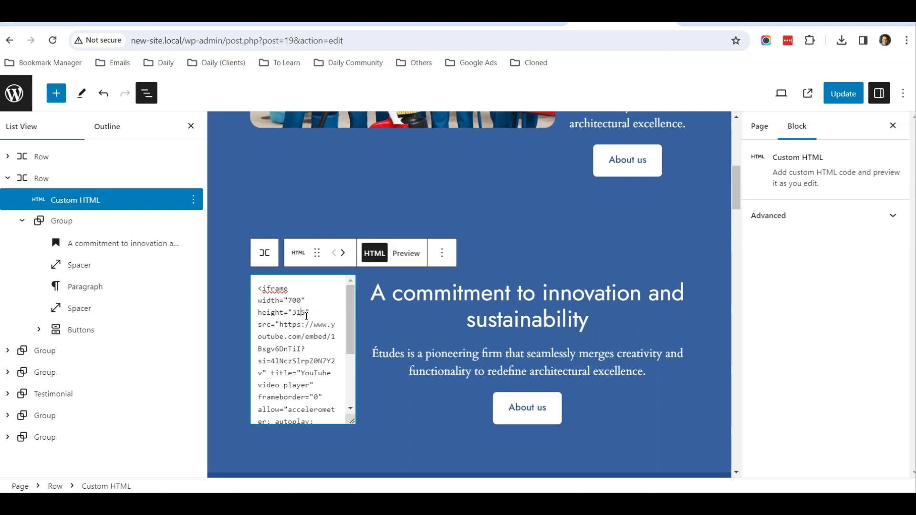
key("Right")
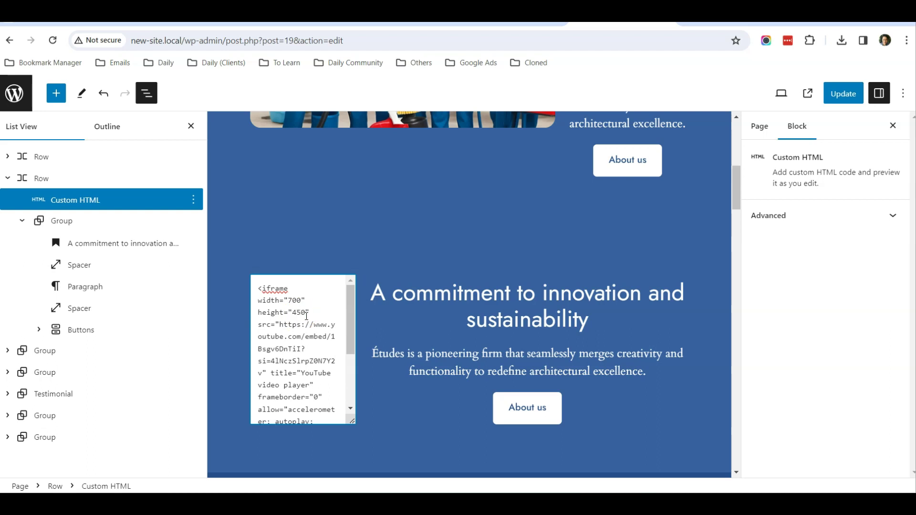
left_click(843, 97)
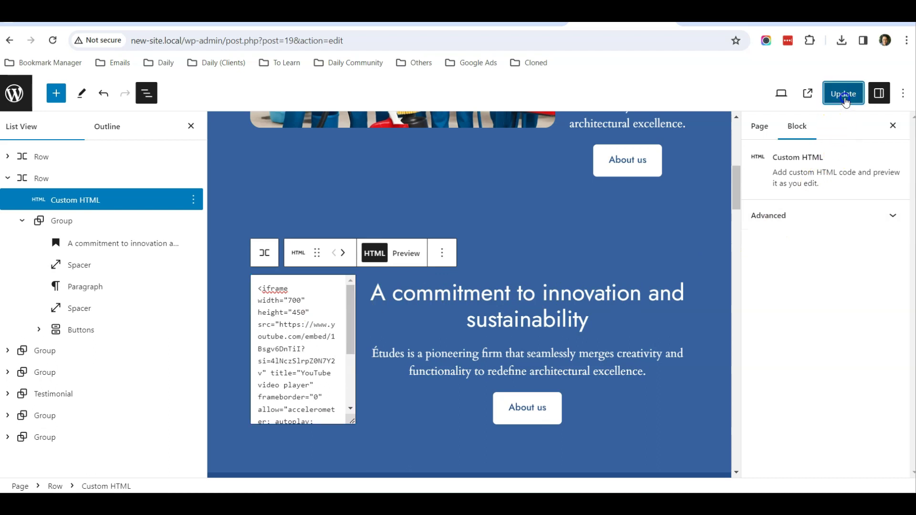
- Reload the live homepage and check the video's size beside the heading text
left_click(696, 19)
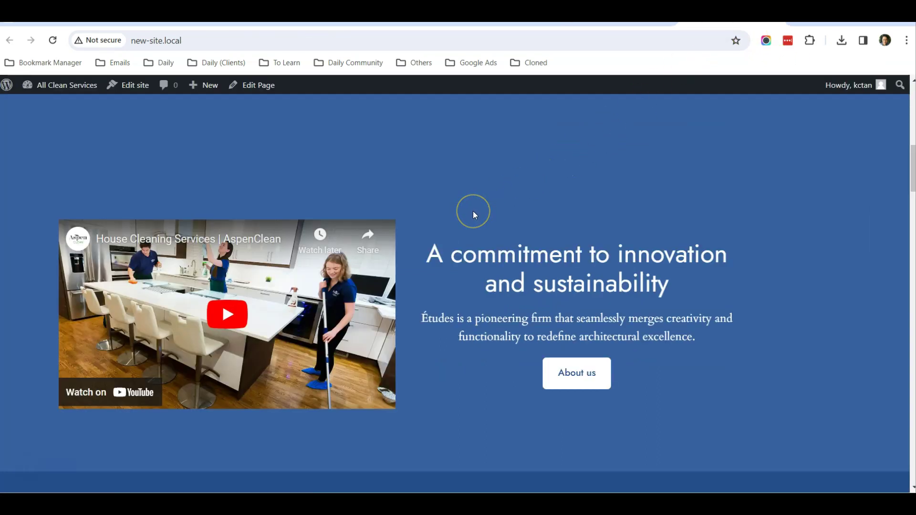
key("F5")
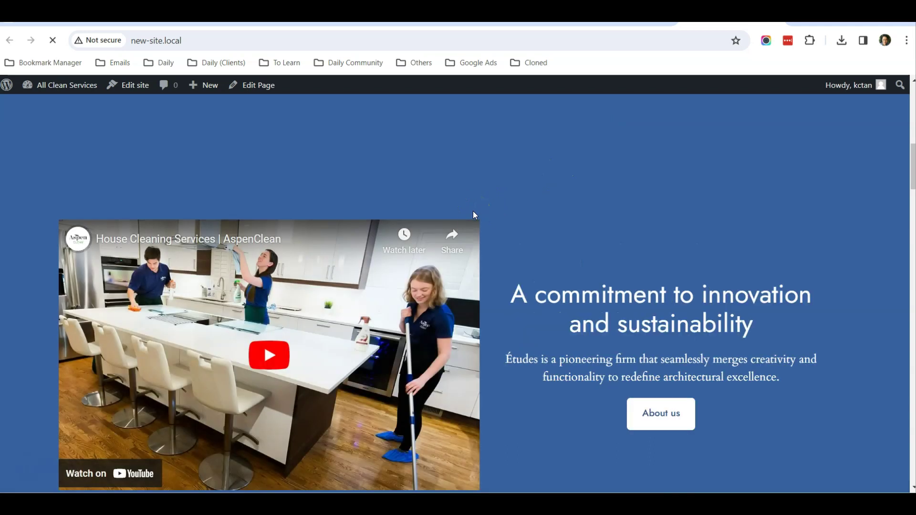
- Review the live homepage from the embedded video section up to the team image and site header
left_click(514, 251)
scroll(472, 281, "down", 1)
scroll(358, 277, "up", 1)
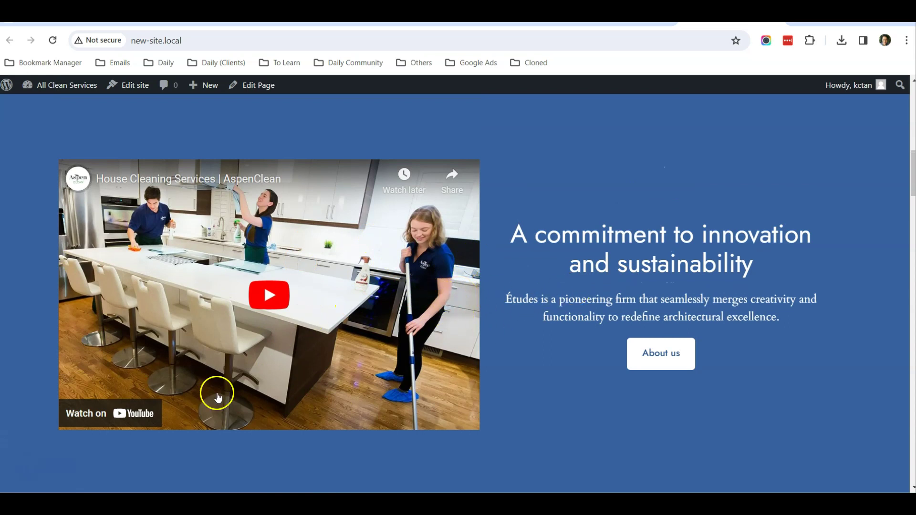
scroll(505, 403, "up", 1)
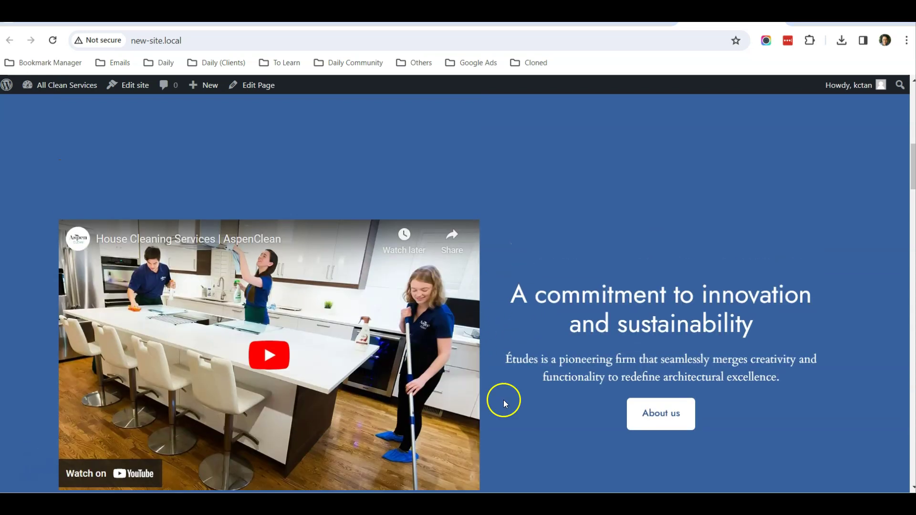
scroll(377, 382, "down", 1)
scroll(675, 271, "up", 10)
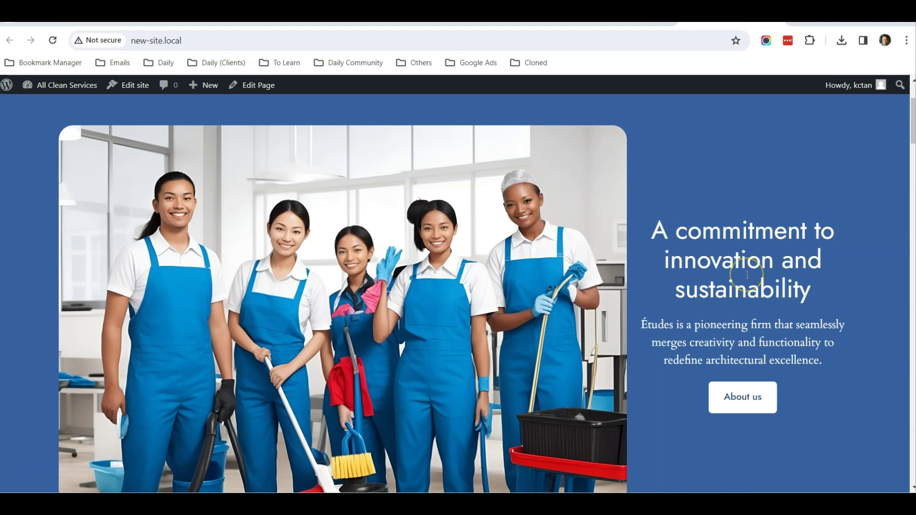
scroll(747, 275, "down", 1)
scroll(746, 275, "up", 3)
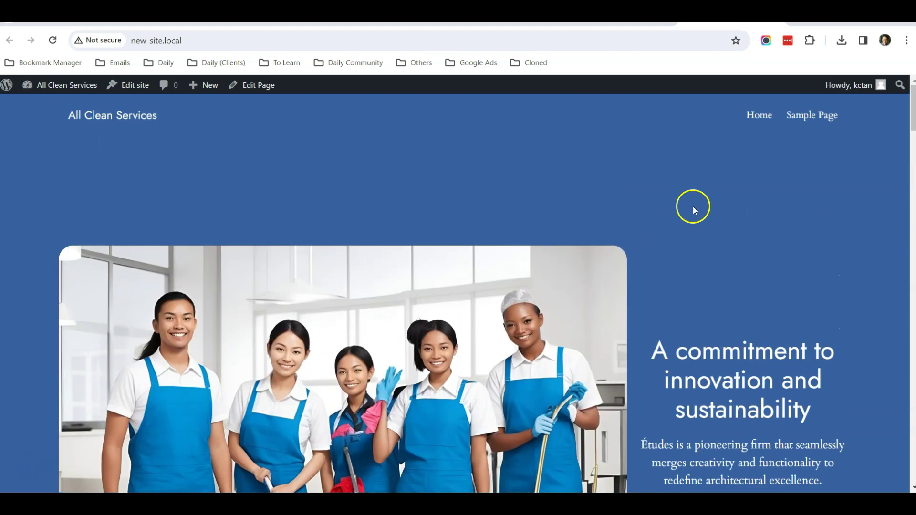
- Reload the live homepage and examine the "A passion for creating spaces" section below the video
left_click(620, 17)
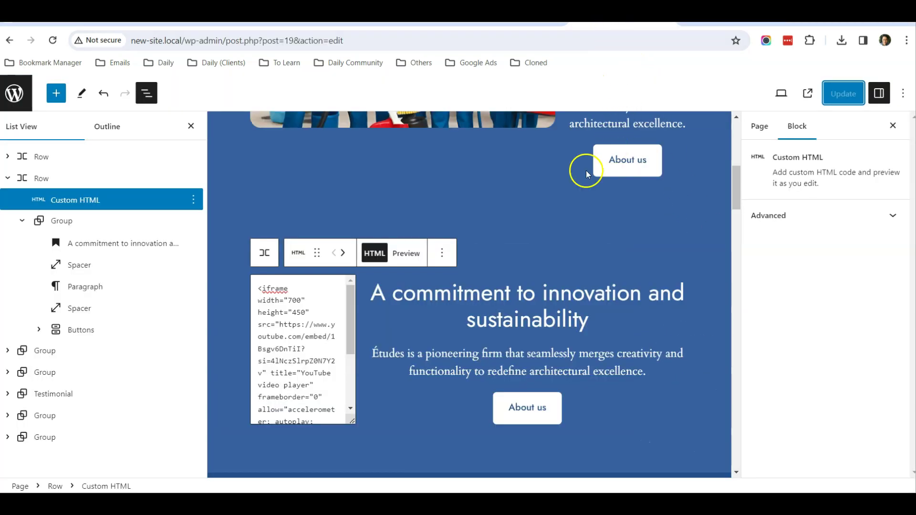
left_click(732, 17)
scroll(655, 242, "down", 3)
key("F5")
scroll(656, 250, "down", 5)
scroll(657, 253, "down", 3)
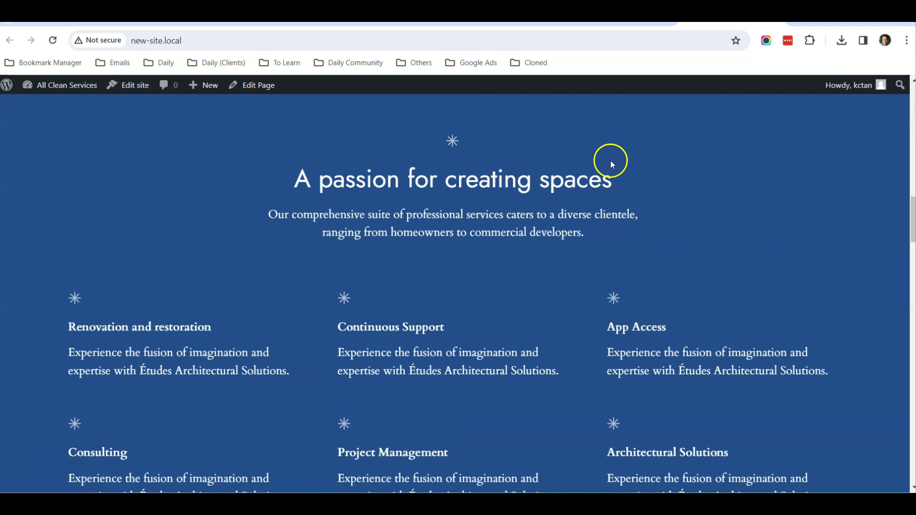
scroll(190, 265, "up", 1)
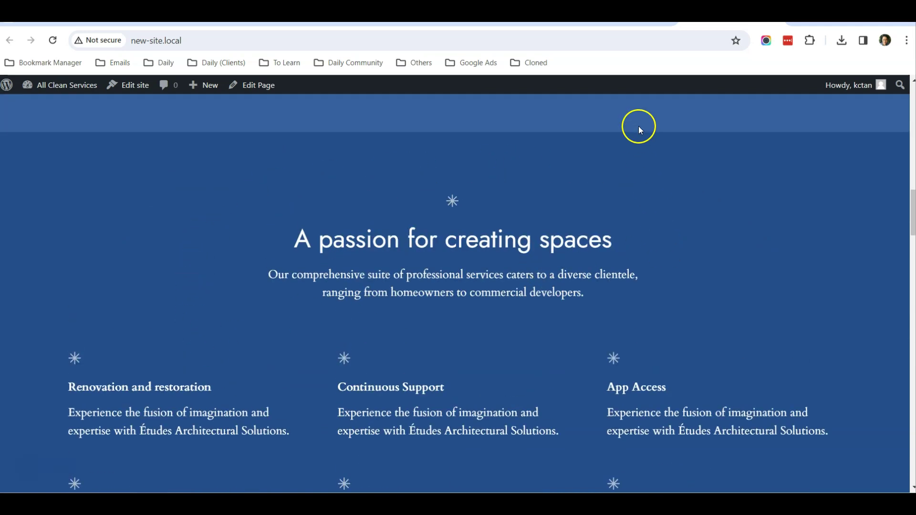
- In the page editor, replace the "A passion for creating spaces" heading text with "Services"
left_click(620, 16)
scroll(296, 285, "down", 1)
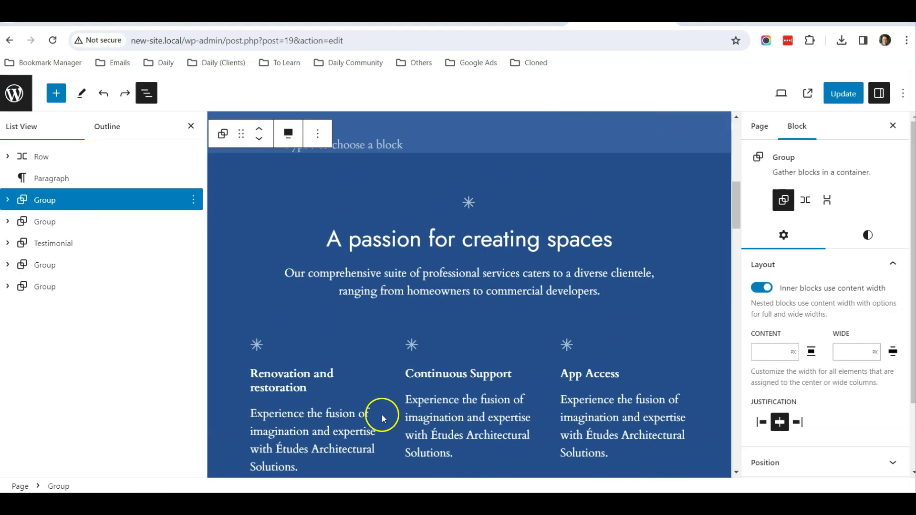
scroll(553, 305, "down", 2)
scroll(525, 321, "up", 2)
left_click(469, 242)
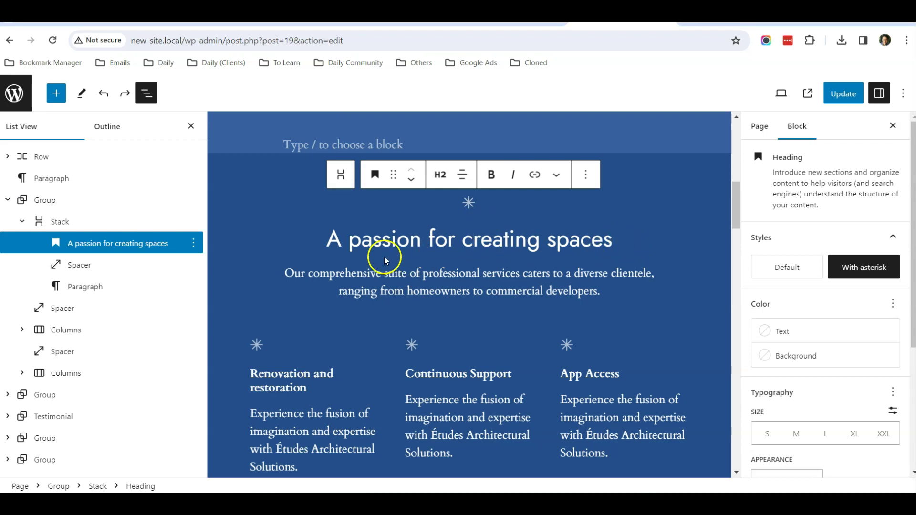
double_click(572, 242)
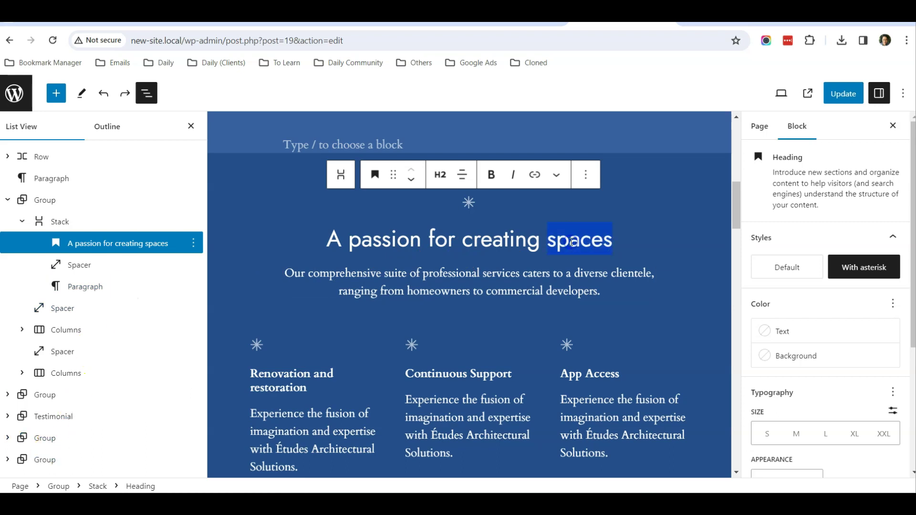
key("BackSpace")
key("BackSpace")
key("BackSpace")
key("BackSpace")
key("BackSpace")
key("BackSpace")
key("BackSpace")
key("BackSpace")
key("BackSpace")
key("BackSpace")
key("BackSpace")
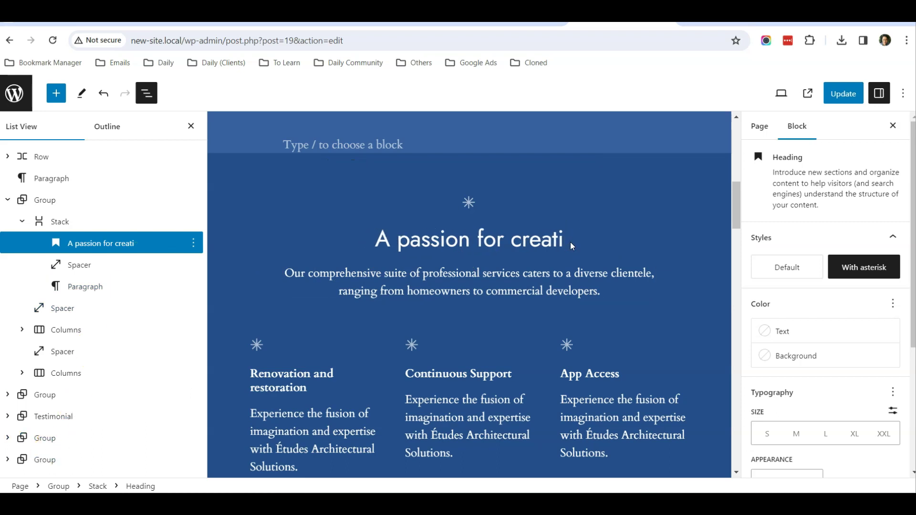
key("BackSpace")
key("BackSpace")
key("BackSpace")
key("BackSpace")
key("BackSpace")
key("BackSpace")
key("BackSpace")
key("BackSpace")
key("BackSpace")
key("BackSpace")
key("BackSpace")
key("BackSpace")
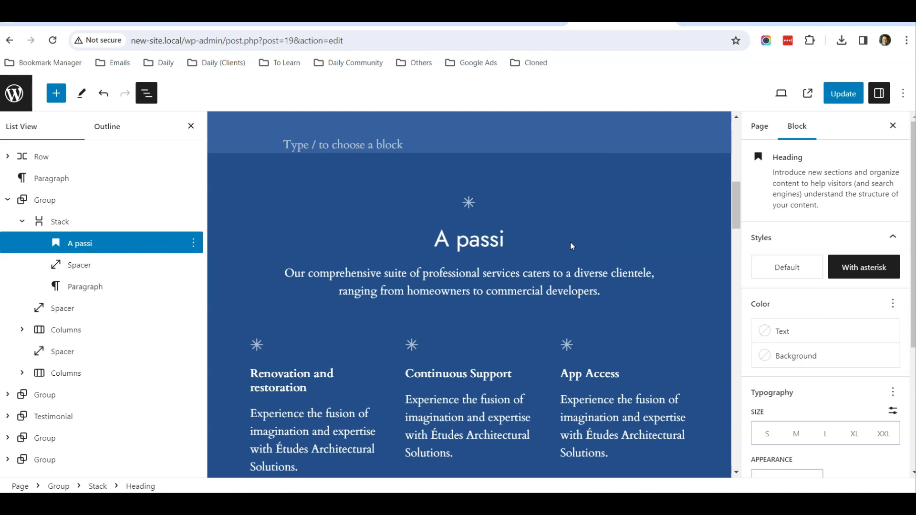
key("BackSpace")
type("Services")
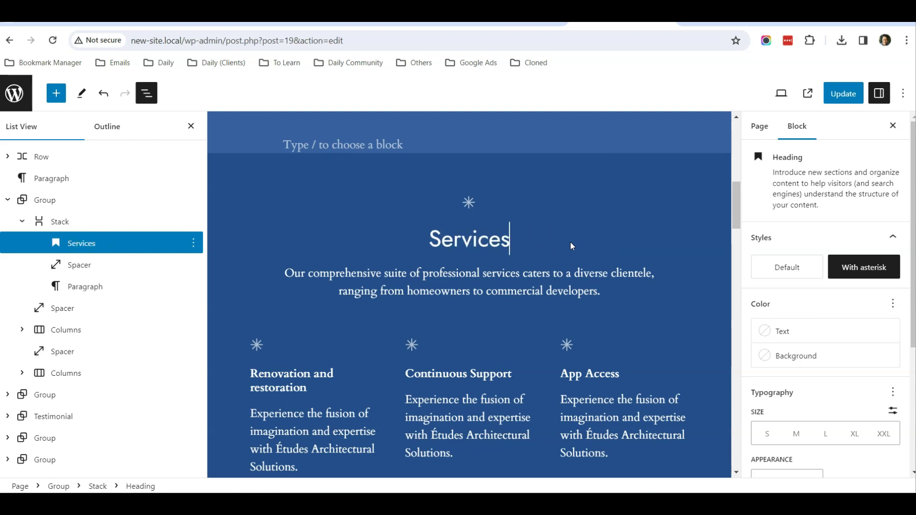
- Delete the spacer between the two rows of service columns in the Services section
scroll(570, 242, "down", 1)
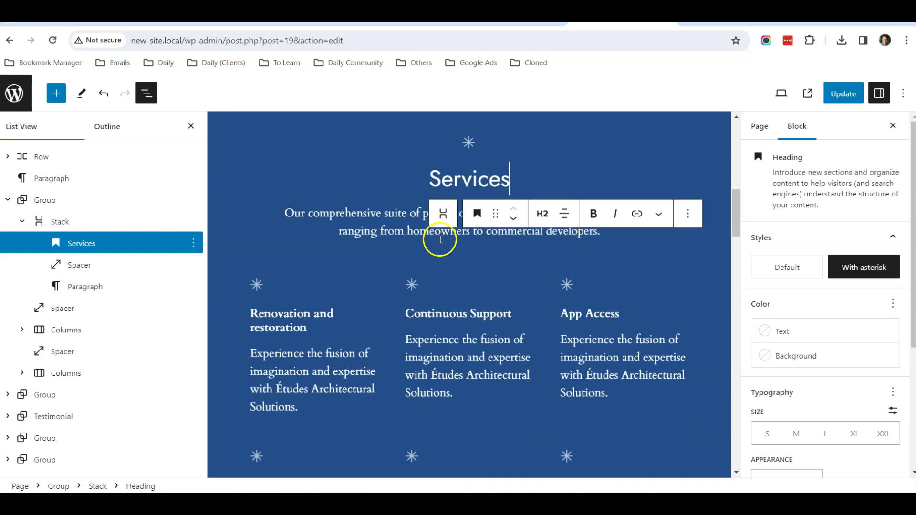
left_click(275, 286)
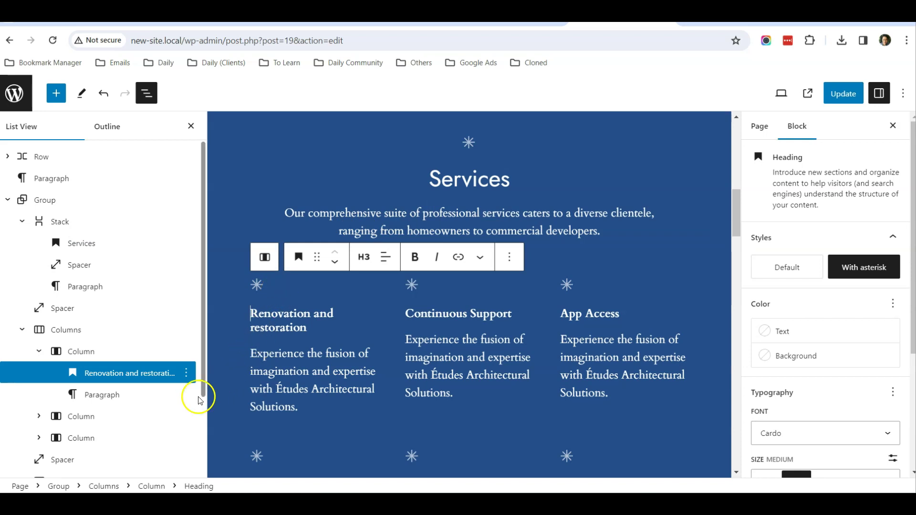
scroll(274, 289, "down", 1)
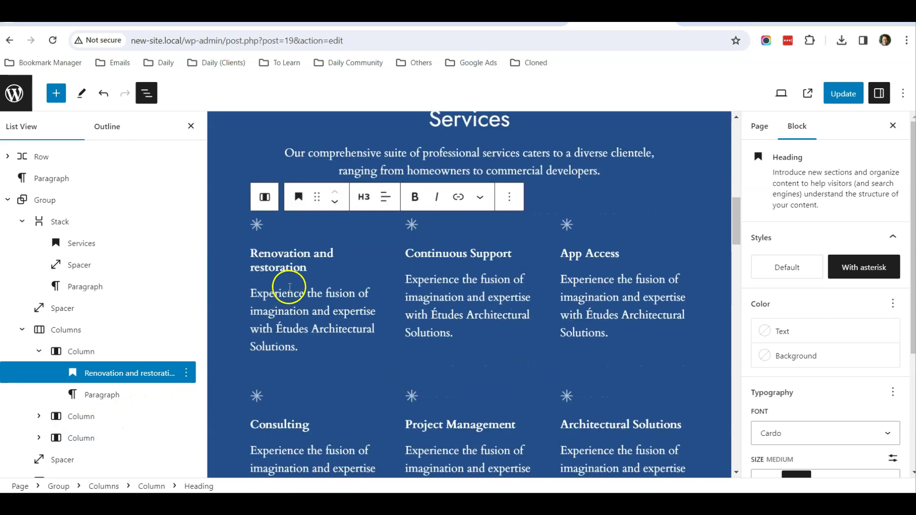
scroll(346, 286, "down", 1)
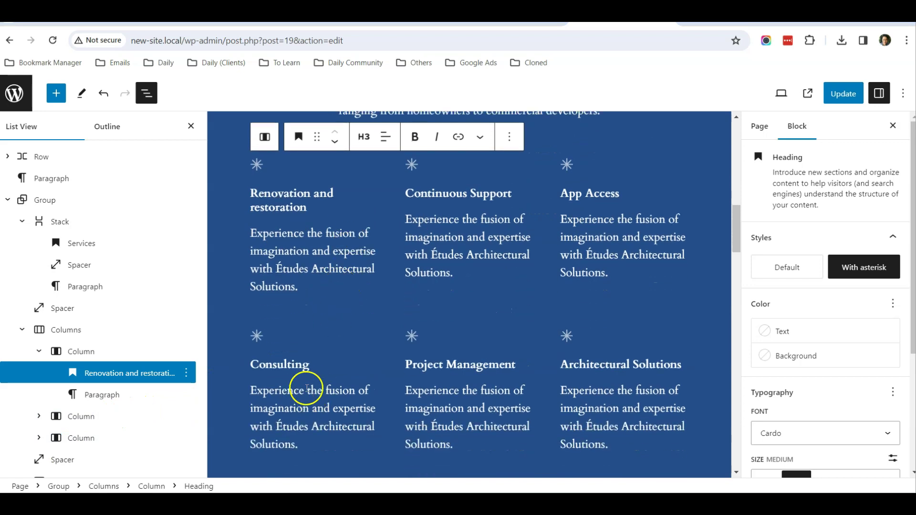
left_click(39, 352)
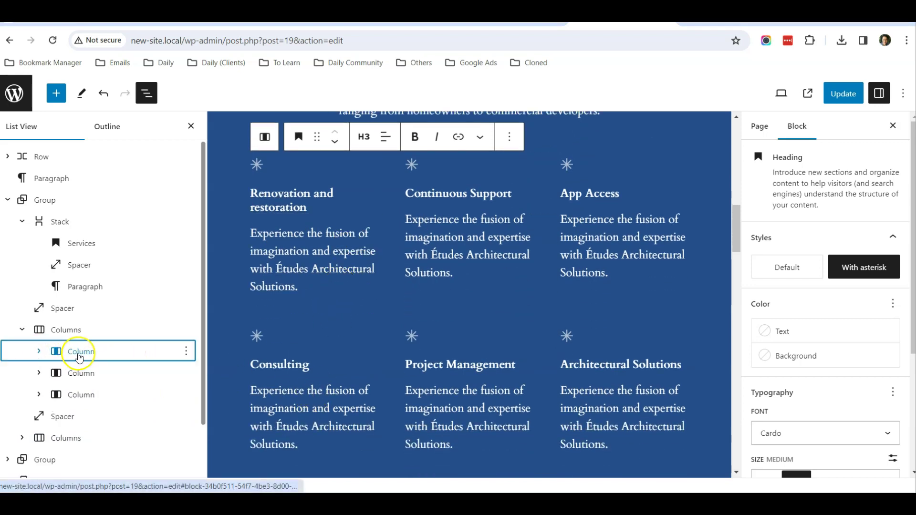
left_click(78, 372)
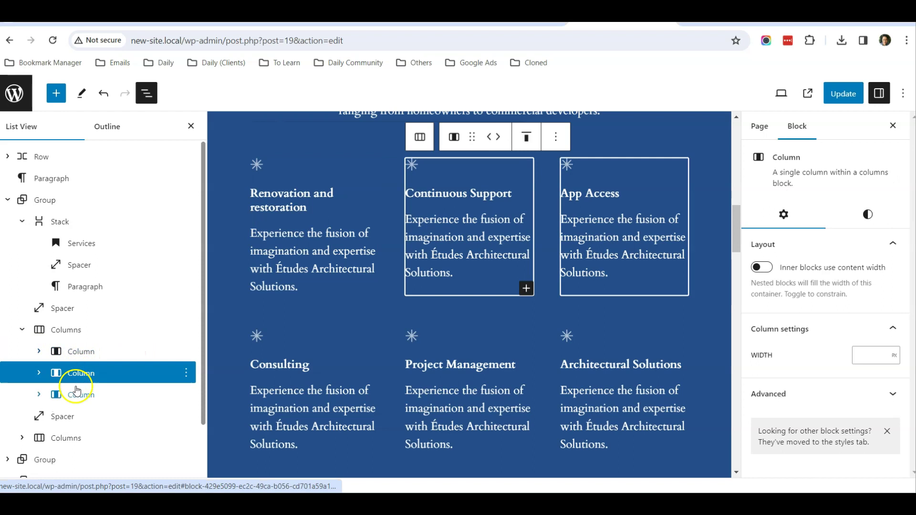
left_click(77, 394)
scroll(74, 396, "down", 1)
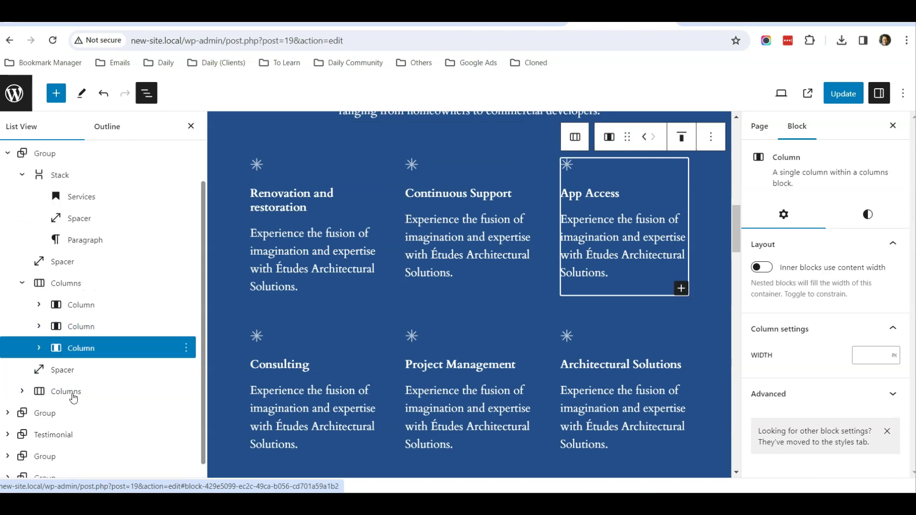
scroll(72, 393, "down", 1)
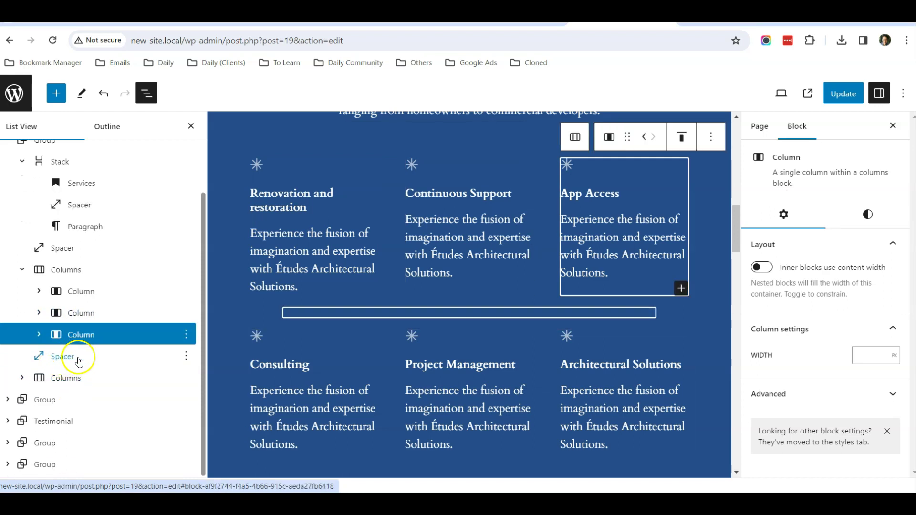
left_click(186, 357)
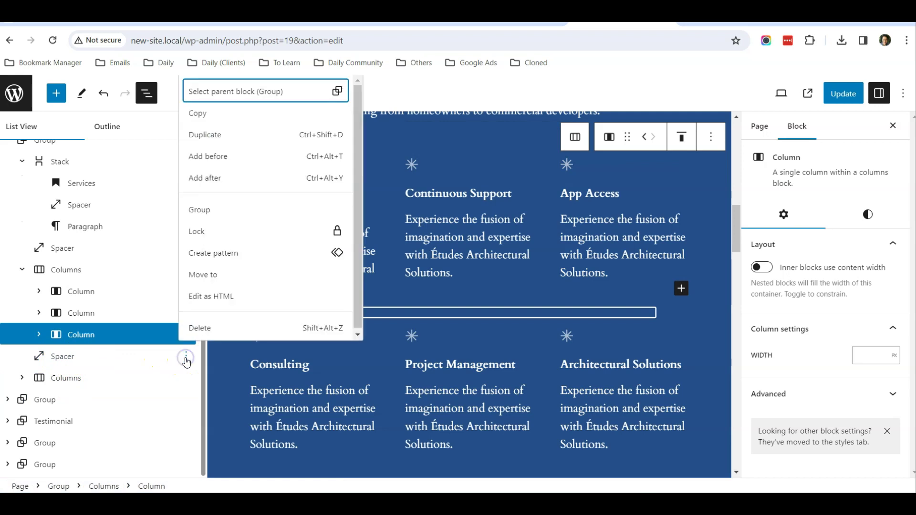
left_click(212, 328)
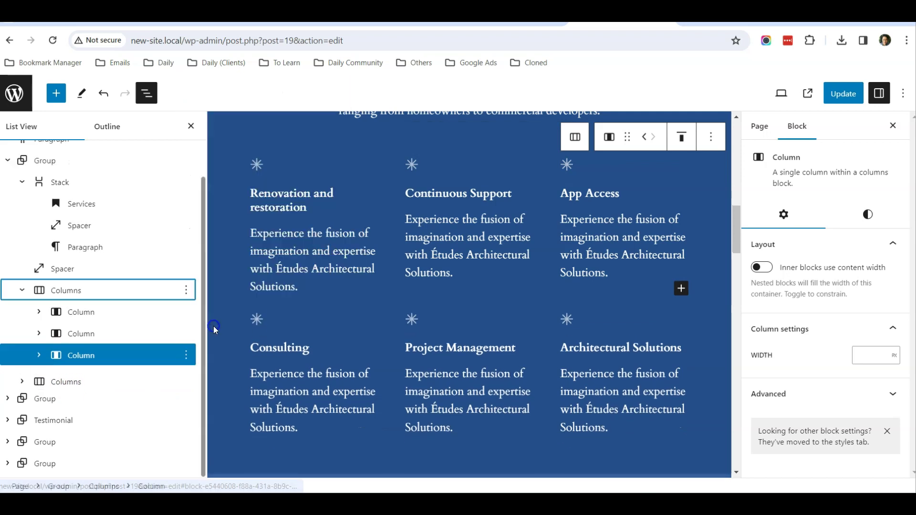
- Delete the second Columns block containing Consulting, Project Management and Architectural Solutions
left_click(78, 380)
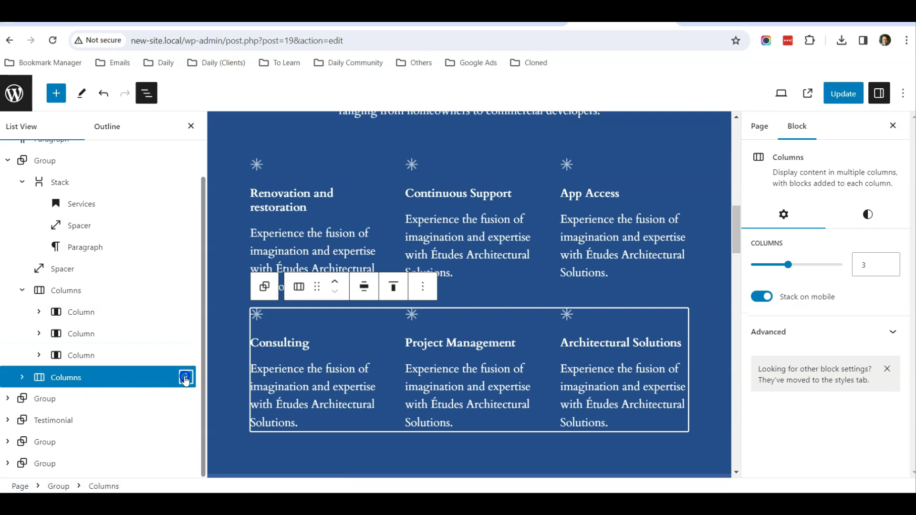
left_click(185, 378)
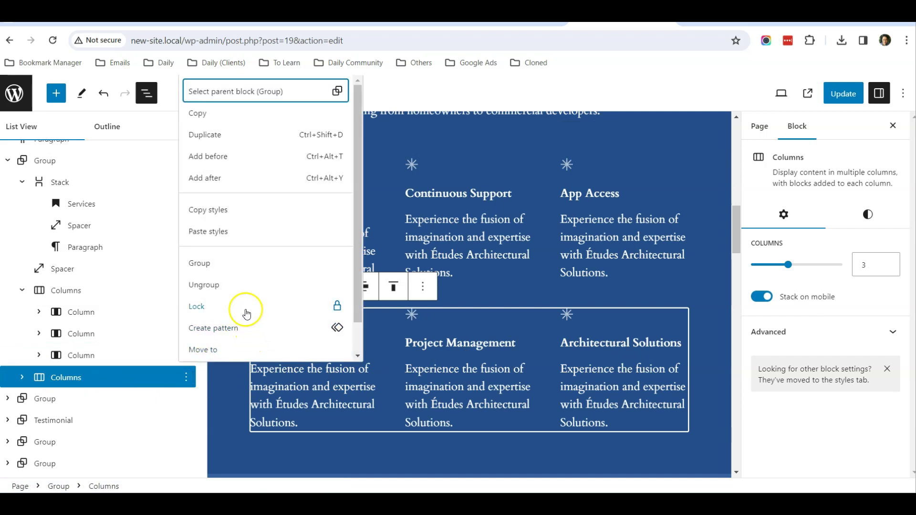
scroll(246, 313, "down", 1)
left_click(227, 344)
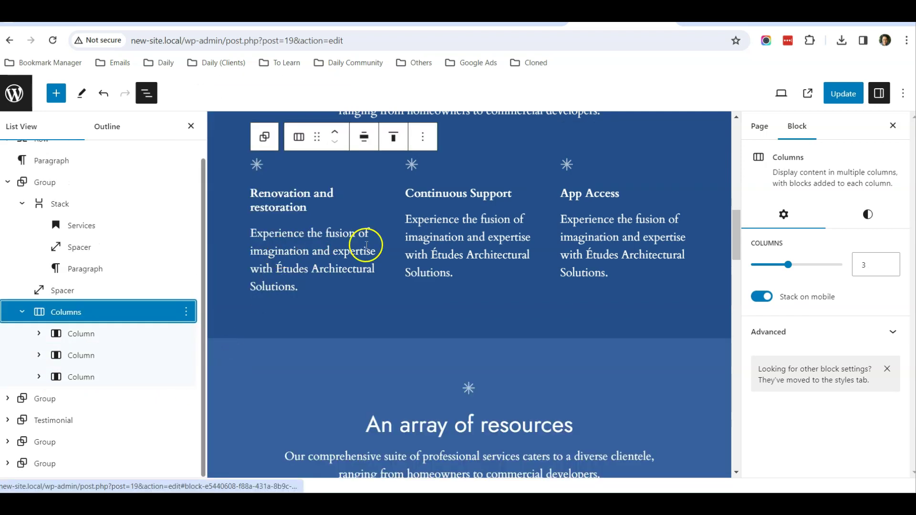
scroll(478, 307, "up", 3)
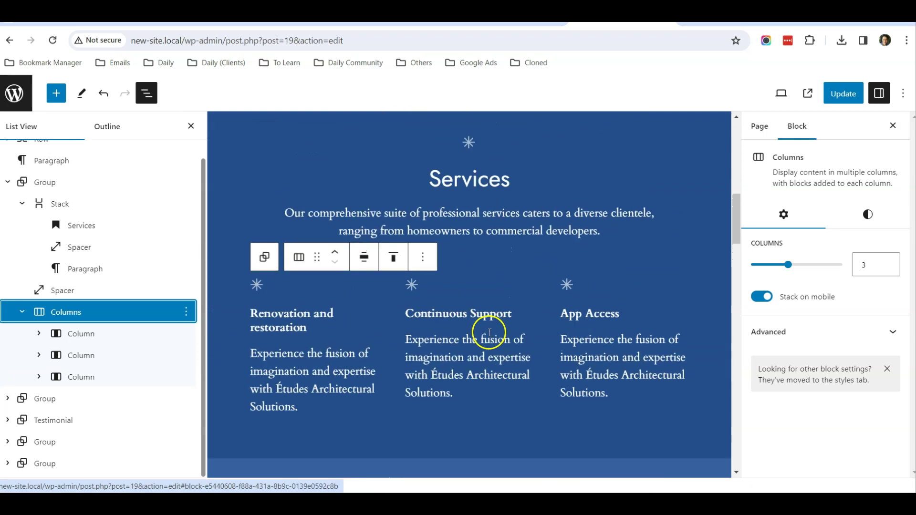
- Set the Renovation and restoration, Continuous Support and App Access headings to the Default style, without the asterisk
left_click(88, 333)
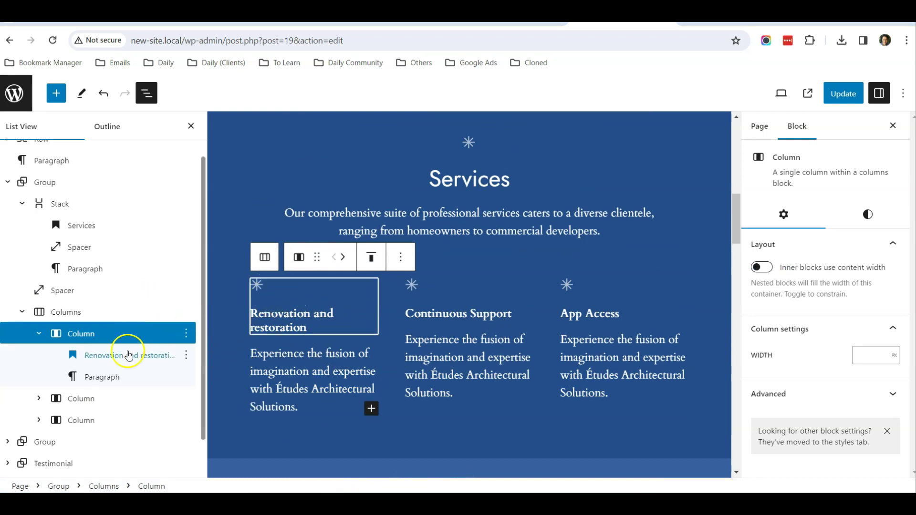
left_click(100, 356)
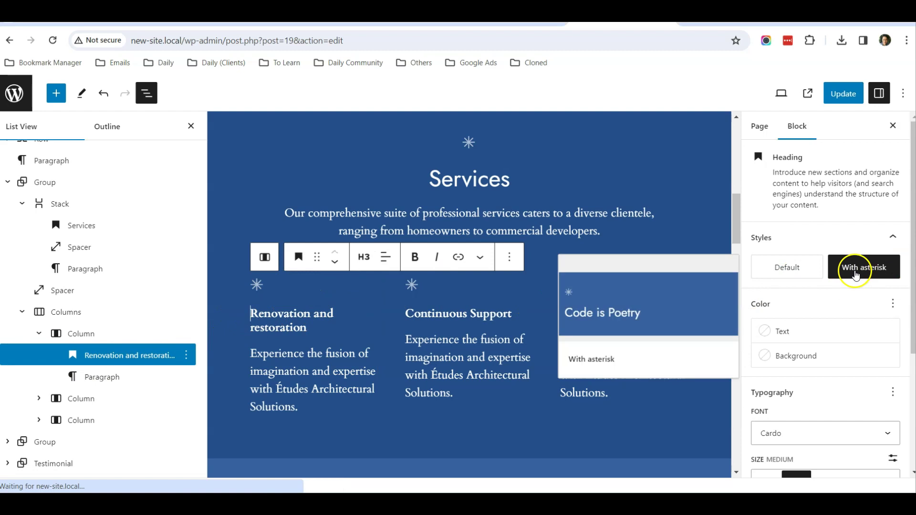
left_click(798, 270)
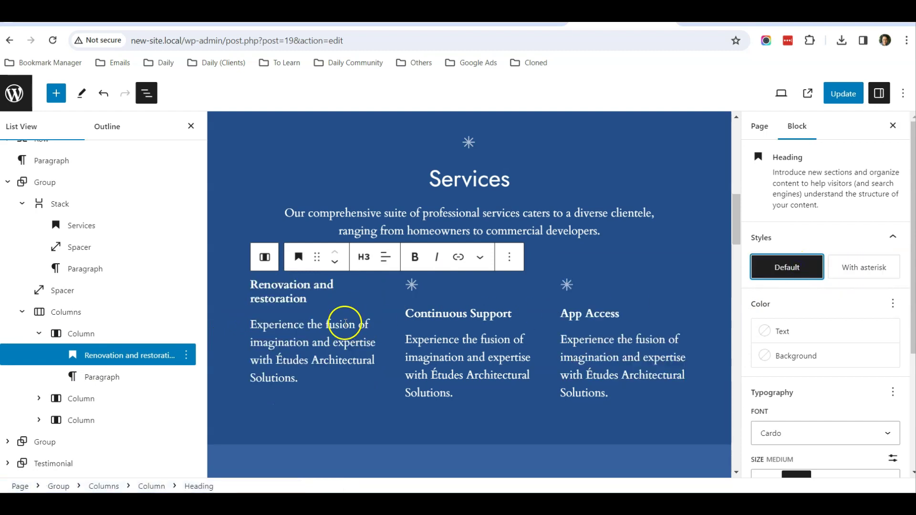
left_click(451, 294)
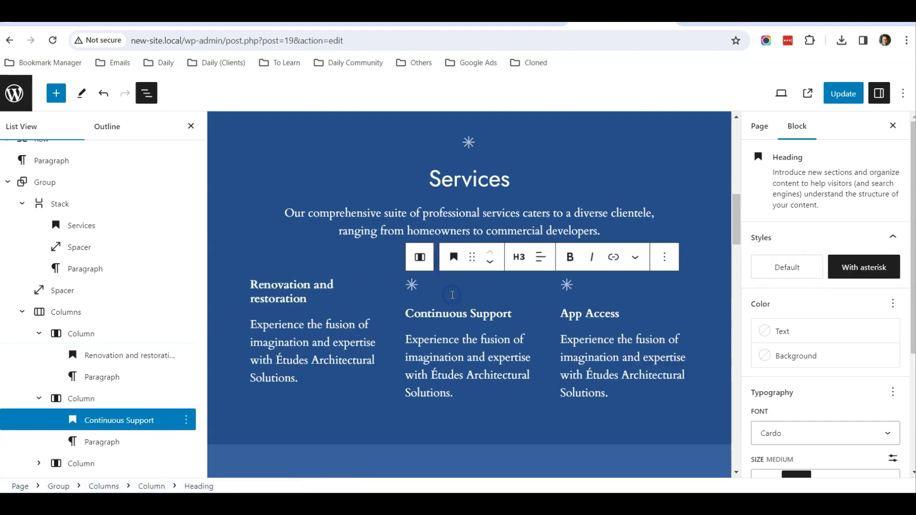
left_click(786, 270)
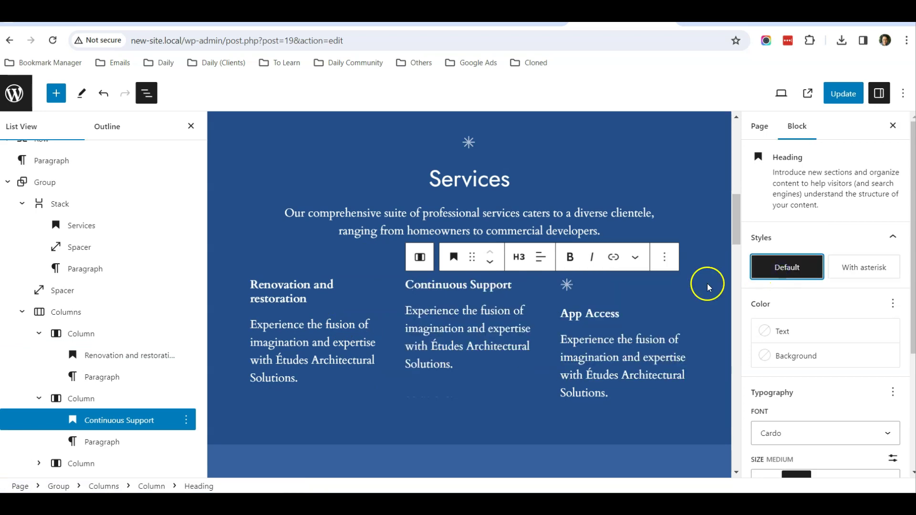
left_click(592, 304)
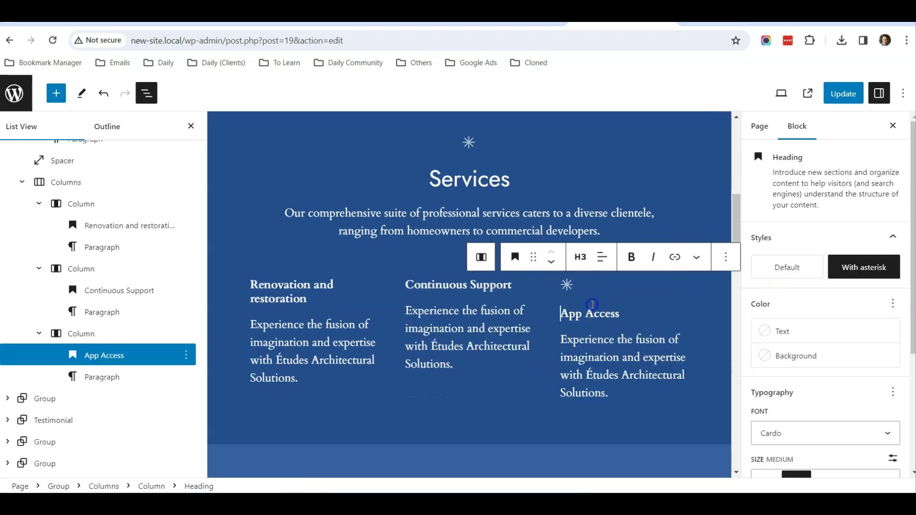
left_click(805, 271)
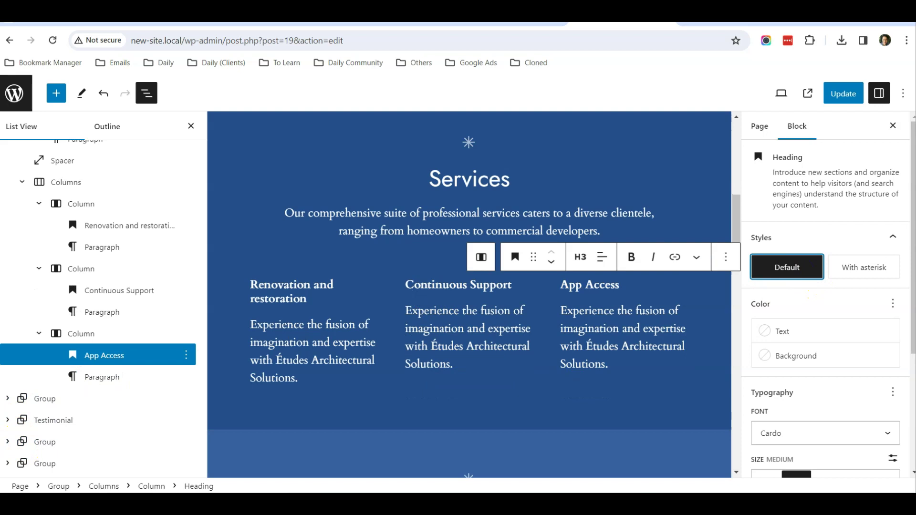
left_click(291, 291)
scroll(310, 404, "up", 1)
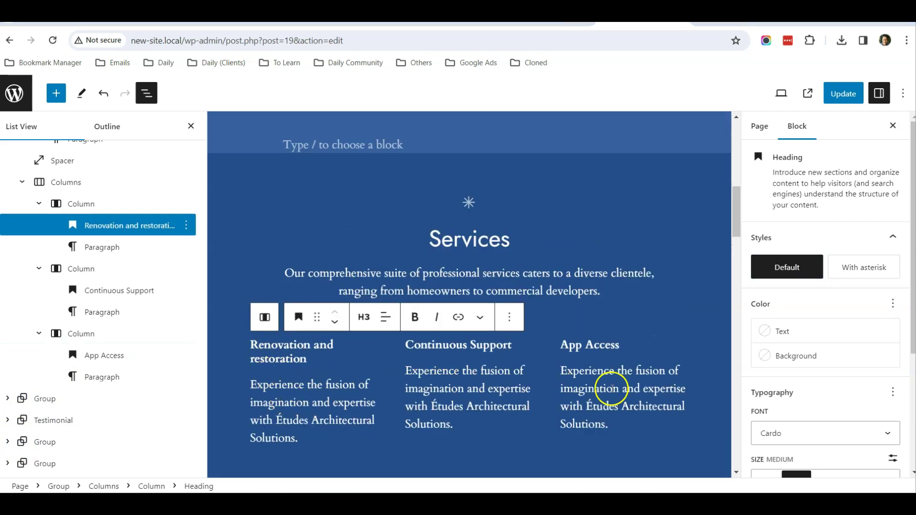
- Add an Image block above the Renovation and restoration heading and upload the cleaning-banner image from the Site images folder
scroll(618, 388, "down", 1)
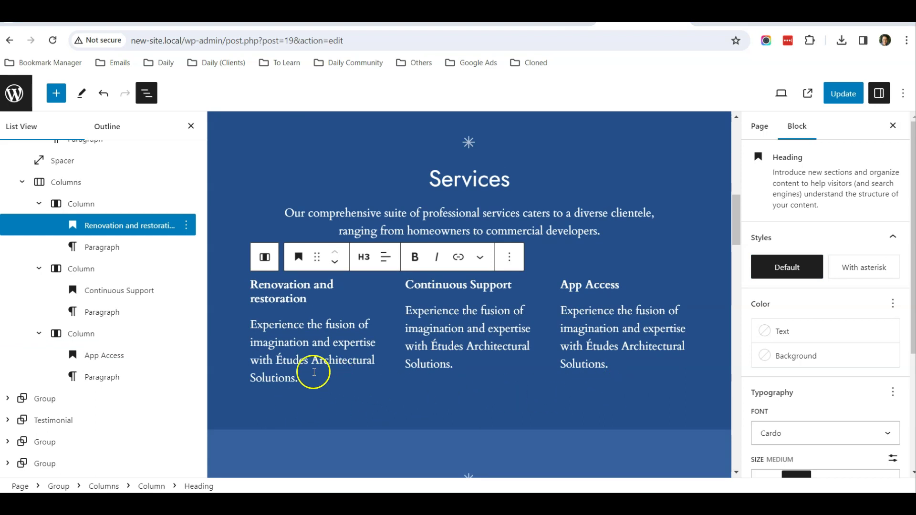
scroll(313, 372, "up", 1)
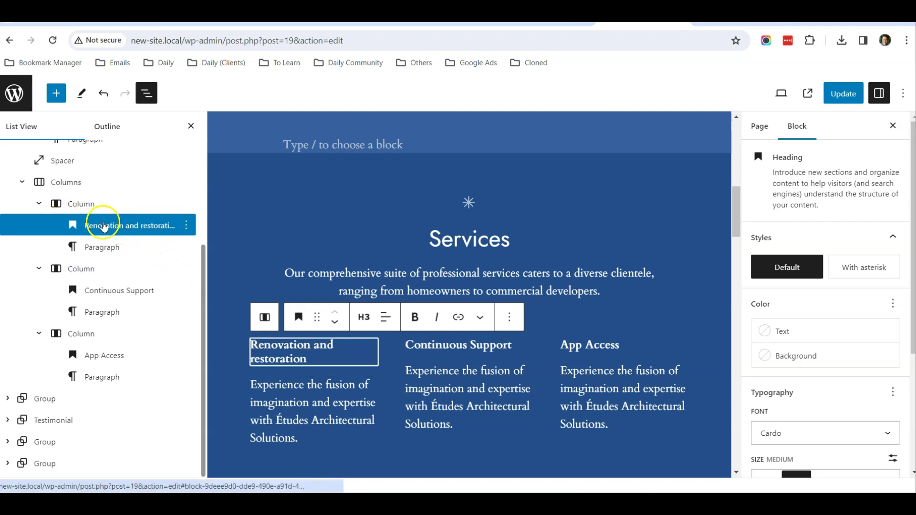
left_click(191, 227)
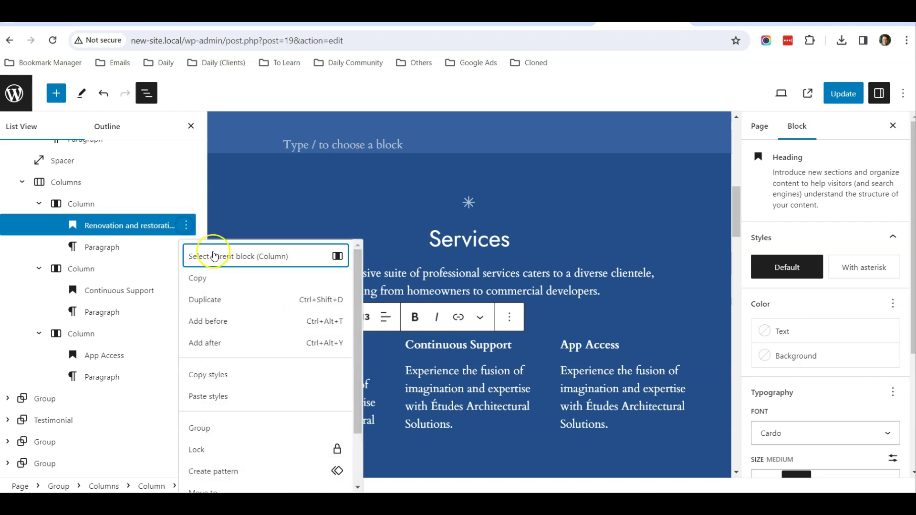
left_click(218, 322)
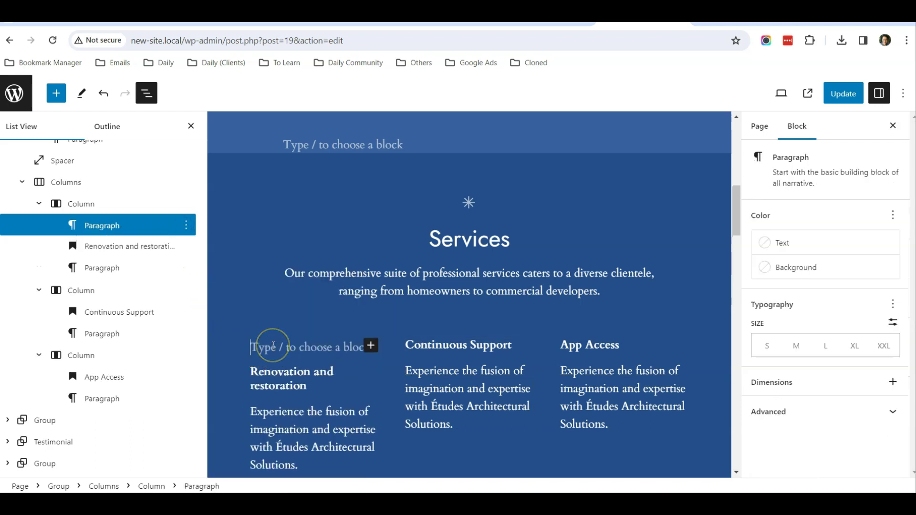
type("/image")
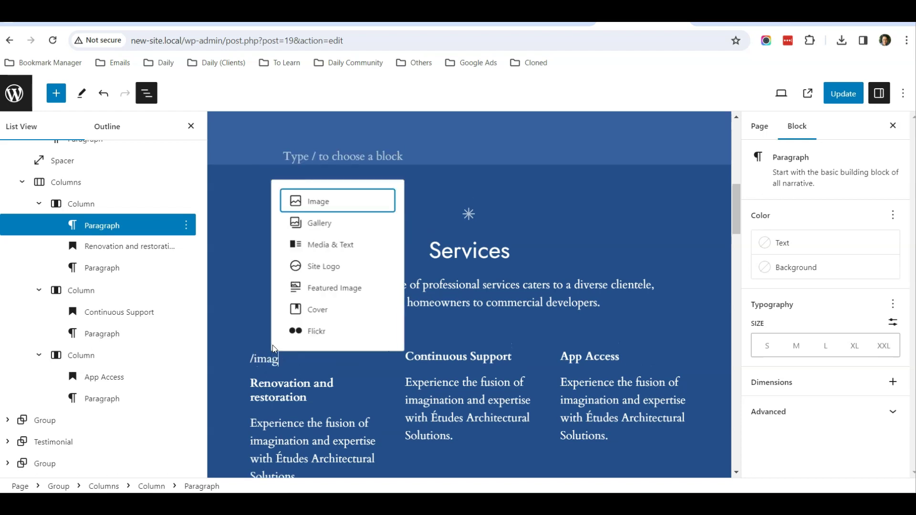
left_click(351, 202)
scroll(420, 401, "down", 3)
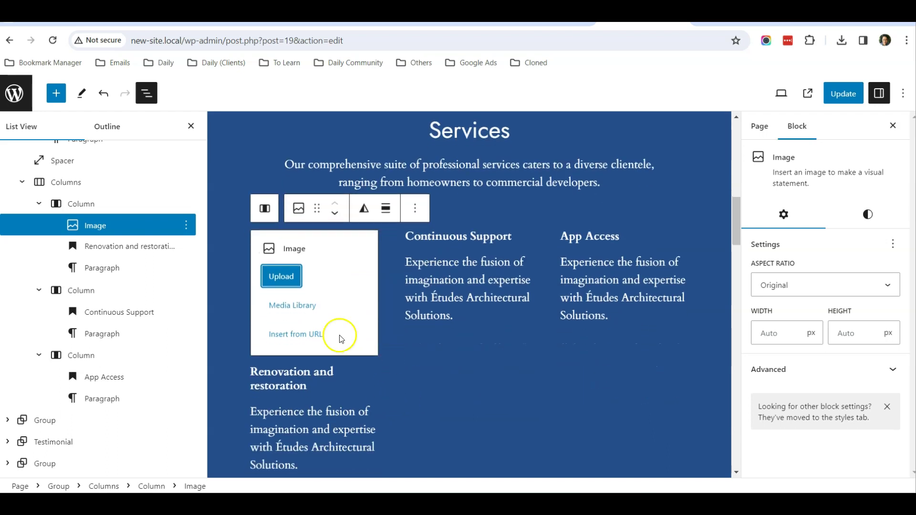
left_click(281, 278)
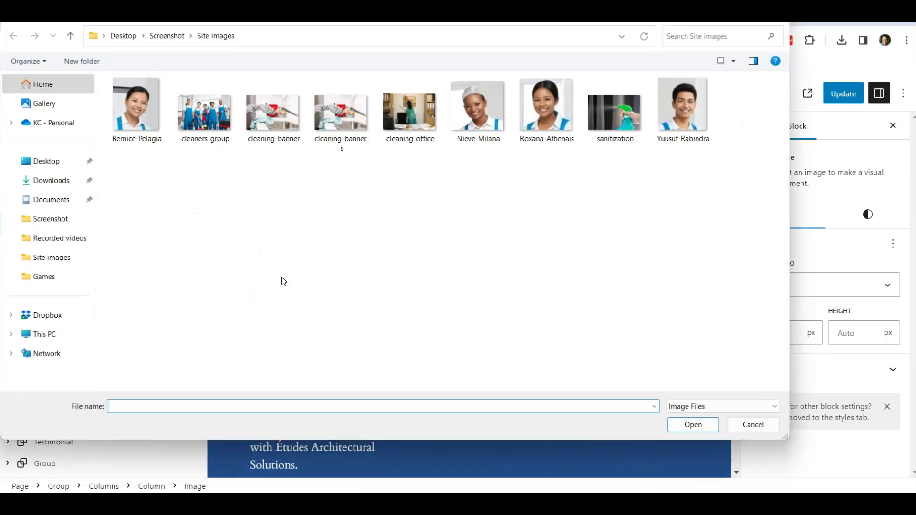
double_click(278, 125)
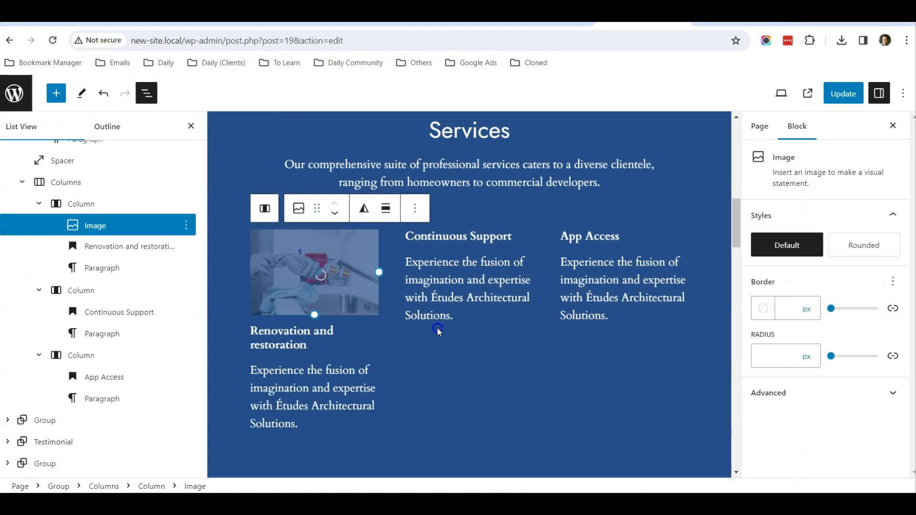
- Replace the Renovation and restoration heading text with "Home cleaning"
left_click(299, 345)
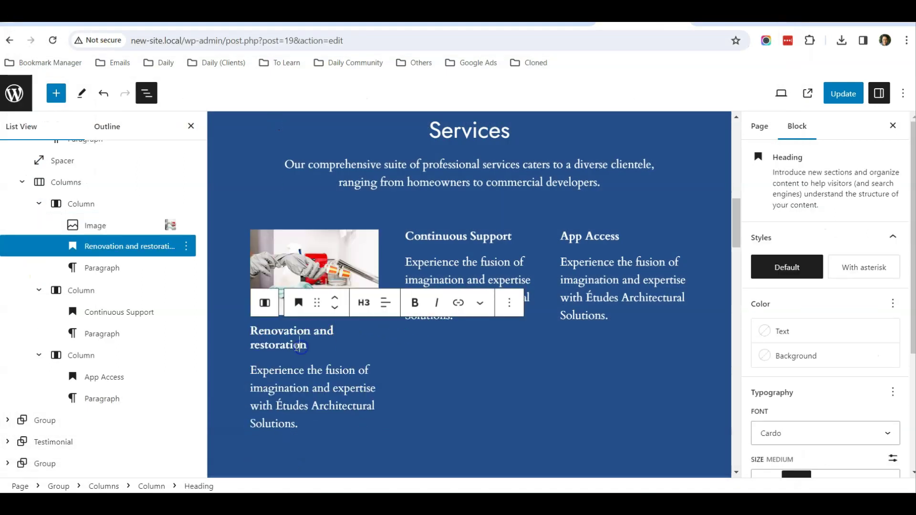
double_click(293, 346)
key("BackSpace")
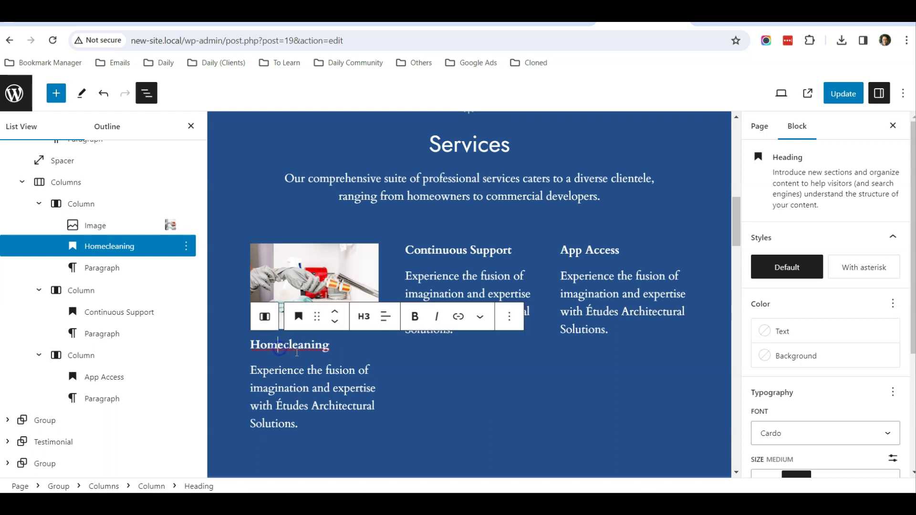
key("Left")
key("Left")
key("Left")
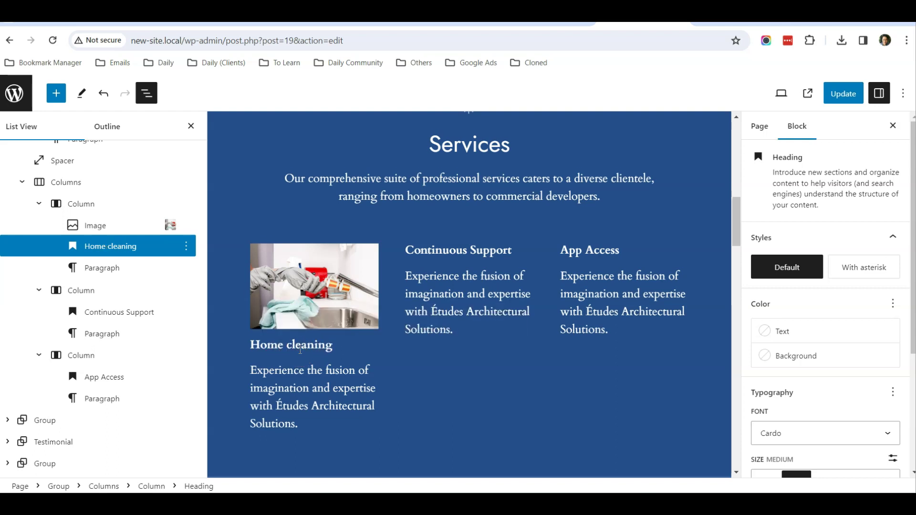
- Add a Buttons block below the Home cleaning paragraph and label its button "Find out more"
scroll(300, 350, "down", 1)
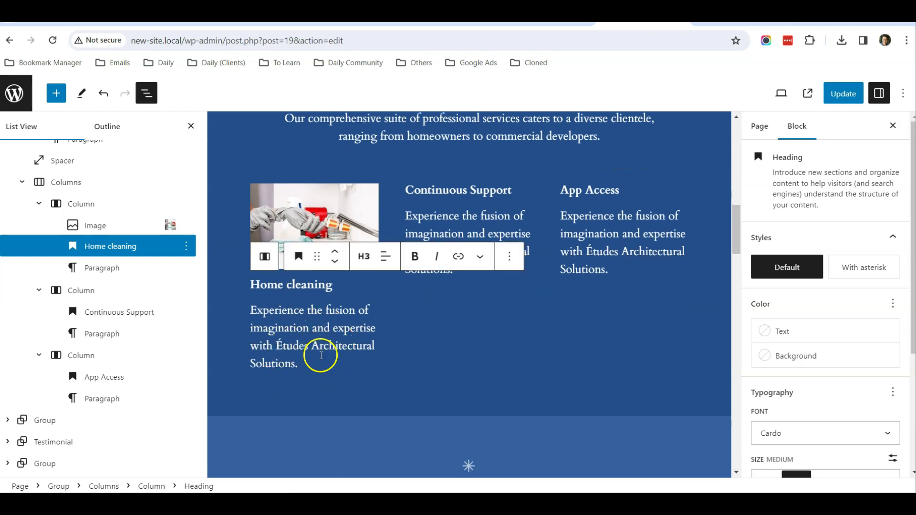
left_click(312, 364)
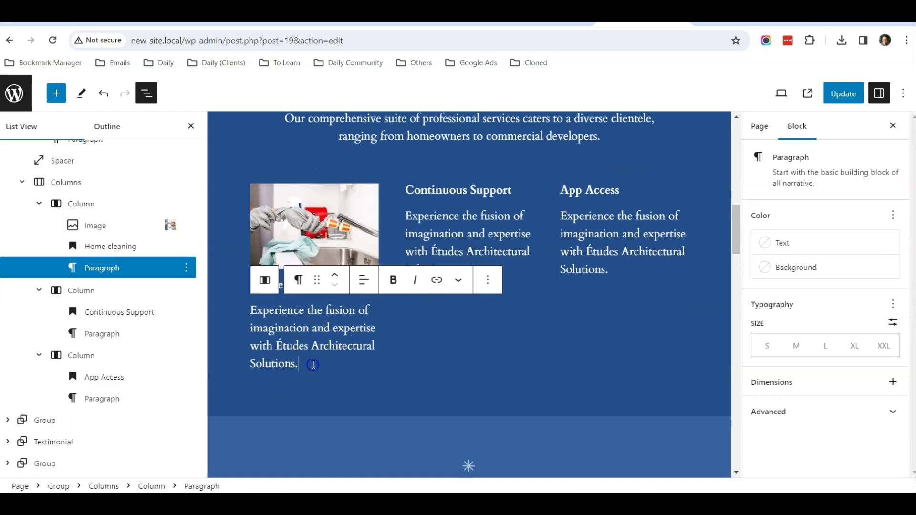
scroll(313, 365, "down", 1)
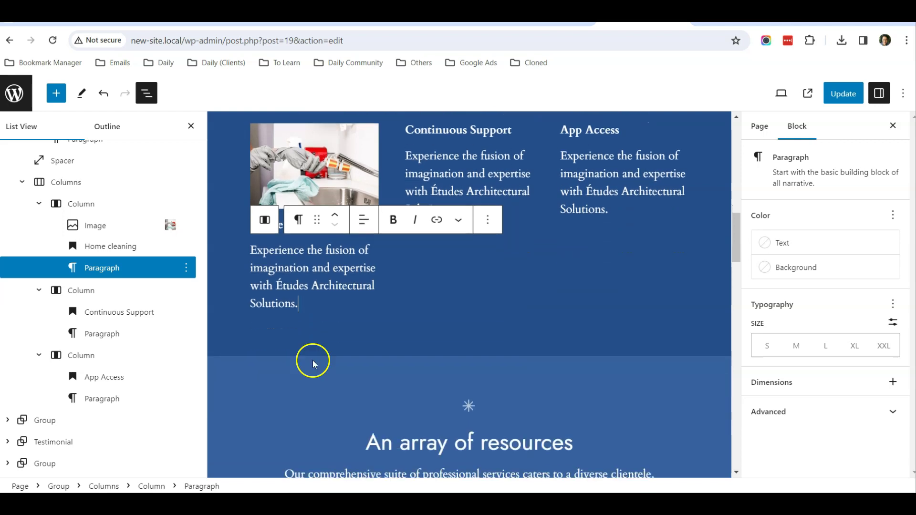
left_click(186, 269)
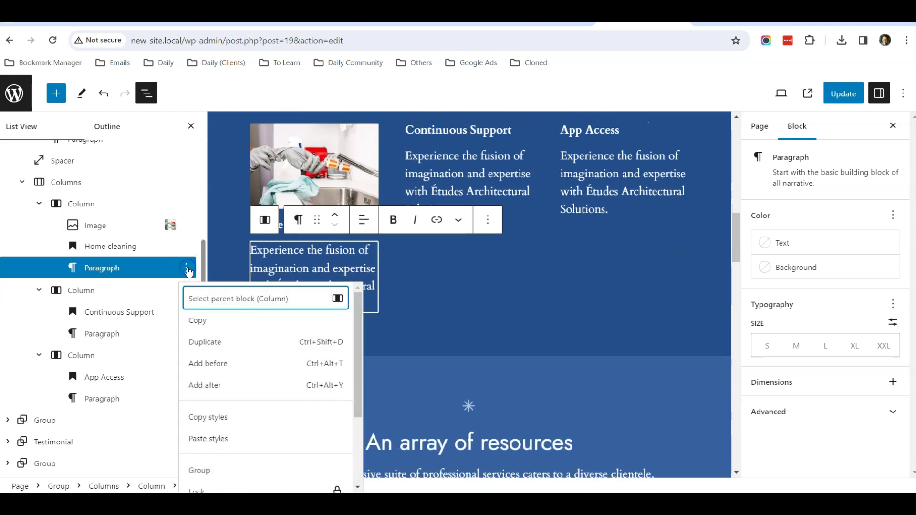
left_click(222, 385)
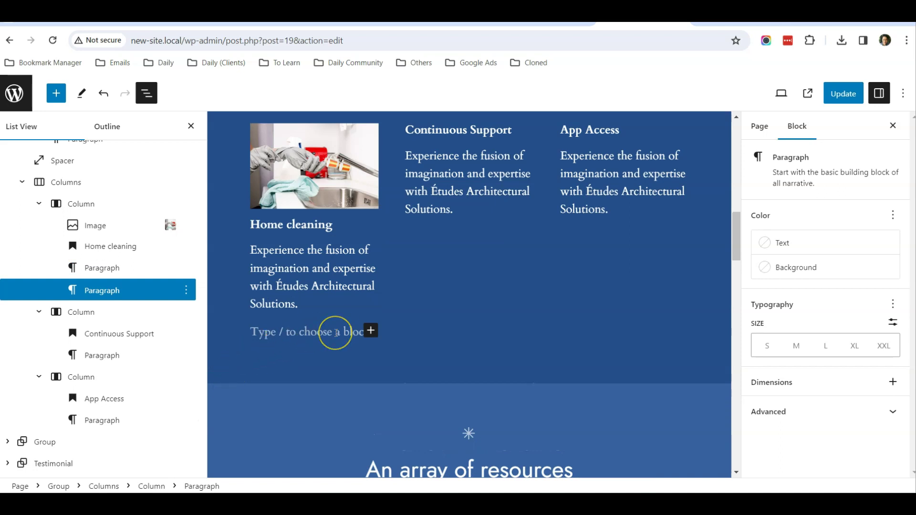
type("/but")
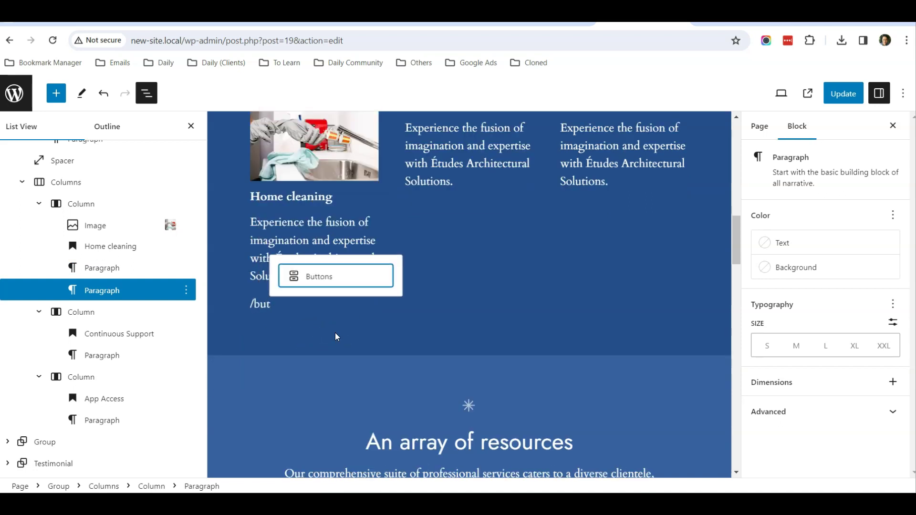
left_click(347, 277)
left_click(289, 312)
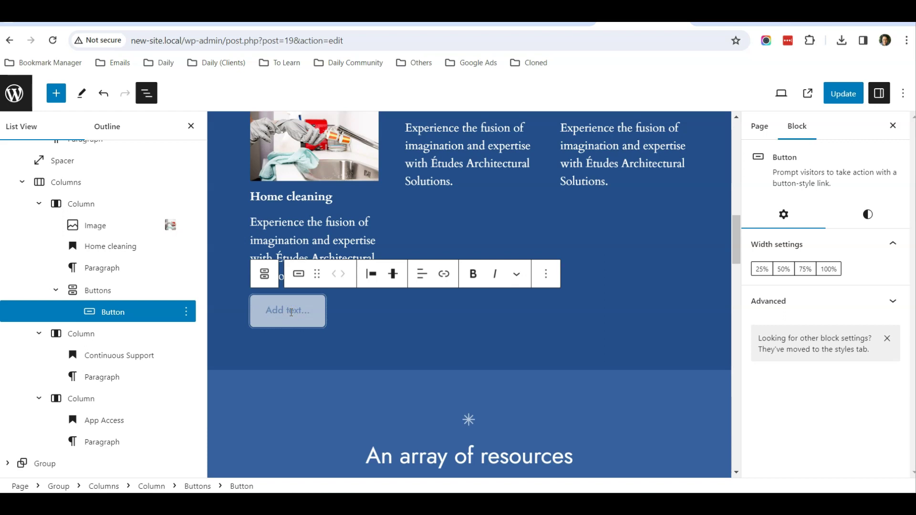
type("Find out more")
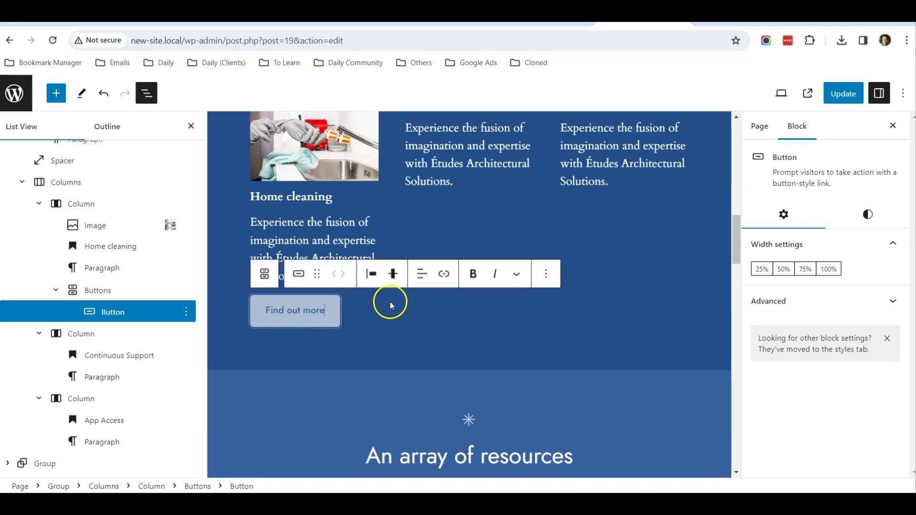
left_click(443, 277)
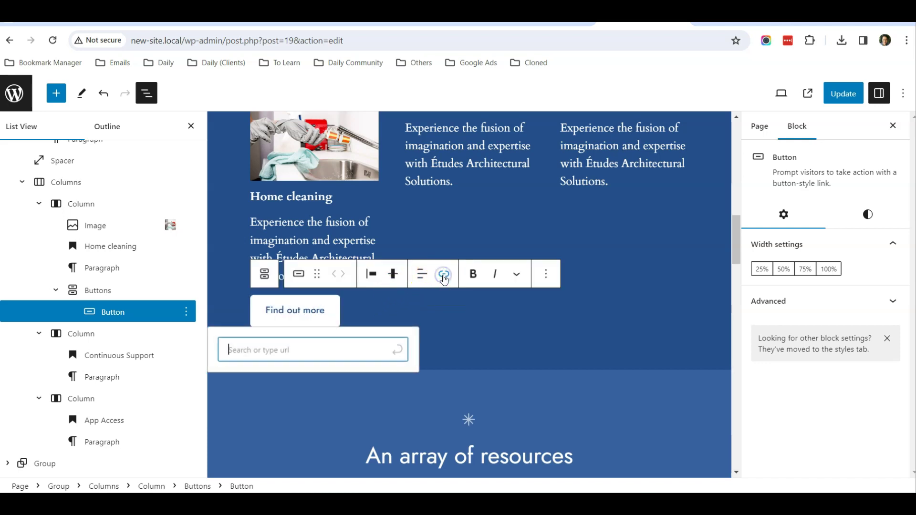
left_click(414, 311)
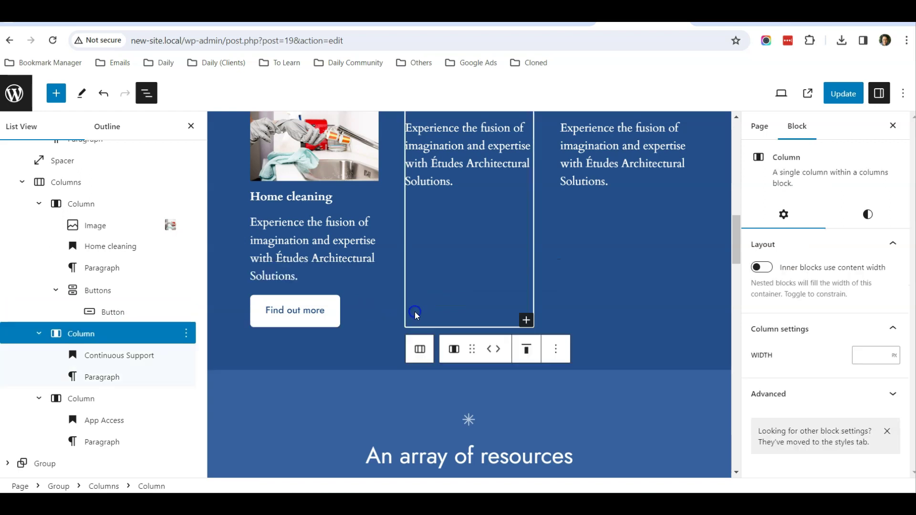
- Update the page to save the changes made to the Services section
scroll(364, 334, "up", 3)
scroll(357, 326, "down", 1)
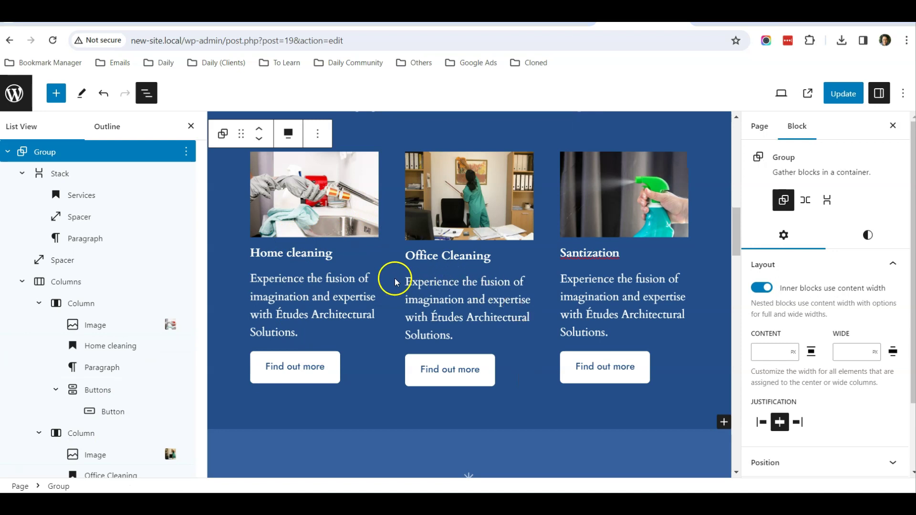
scroll(419, 287, "up", 1)
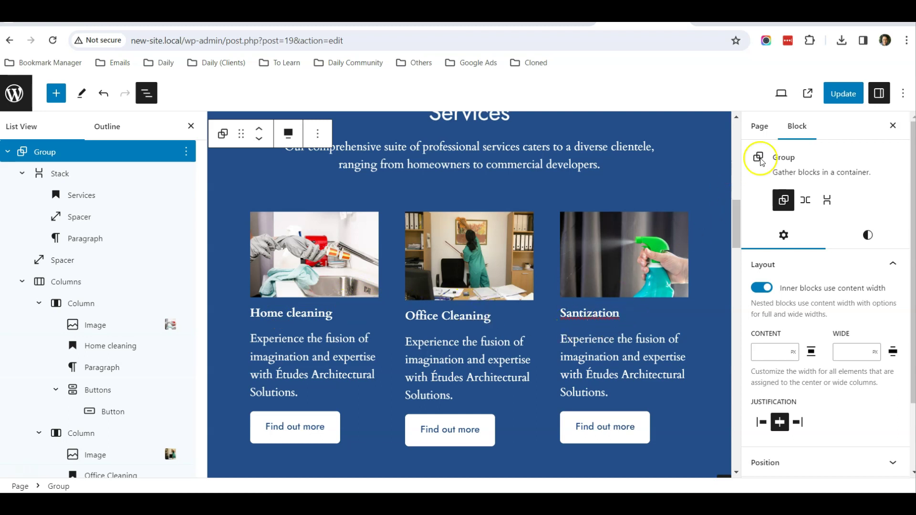
left_click(836, 95)
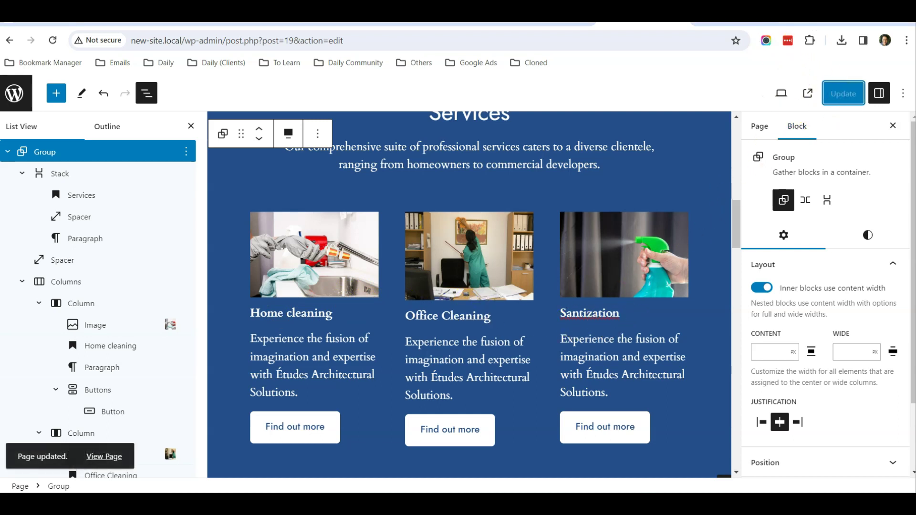
- Review the live home page from the header down past the Services, resources and testimonial sections, and return to the resources section in the editor
left_click(825, 12)
scroll(262, 130, "up", 15)
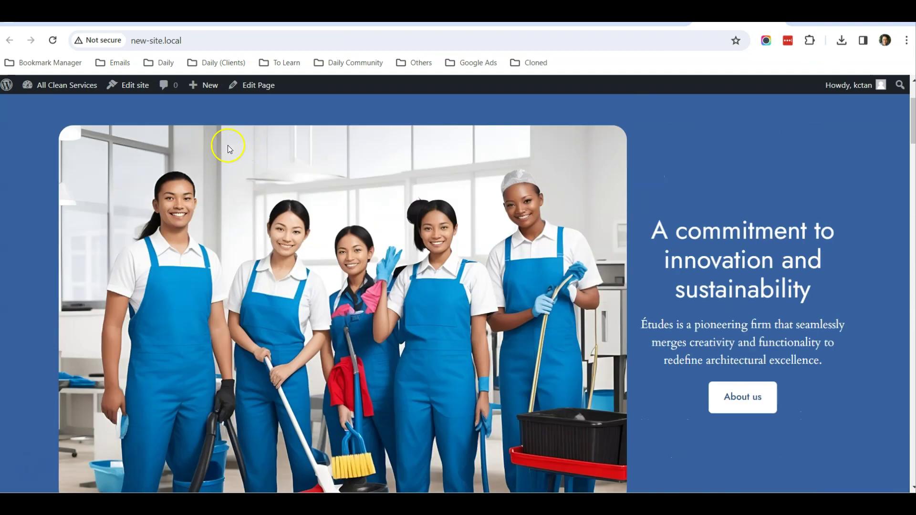
left_click(101, 119)
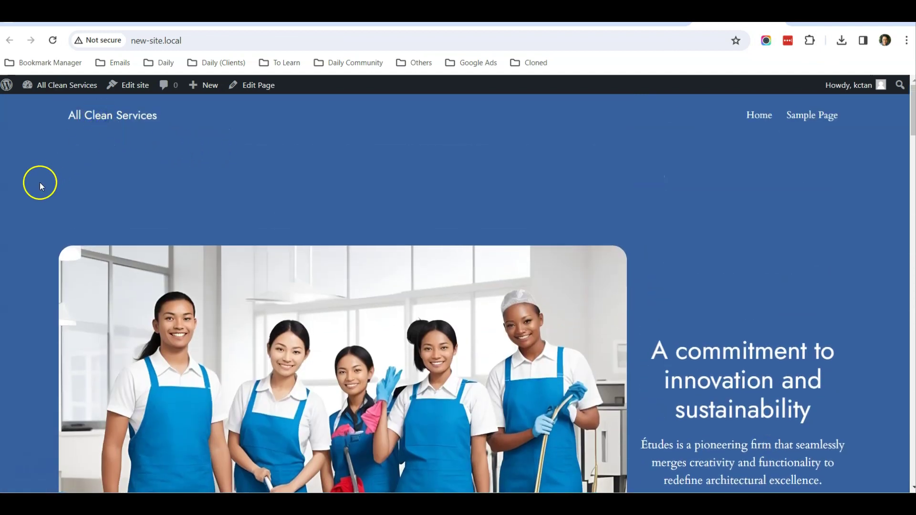
scroll(39, 183, "down", 4)
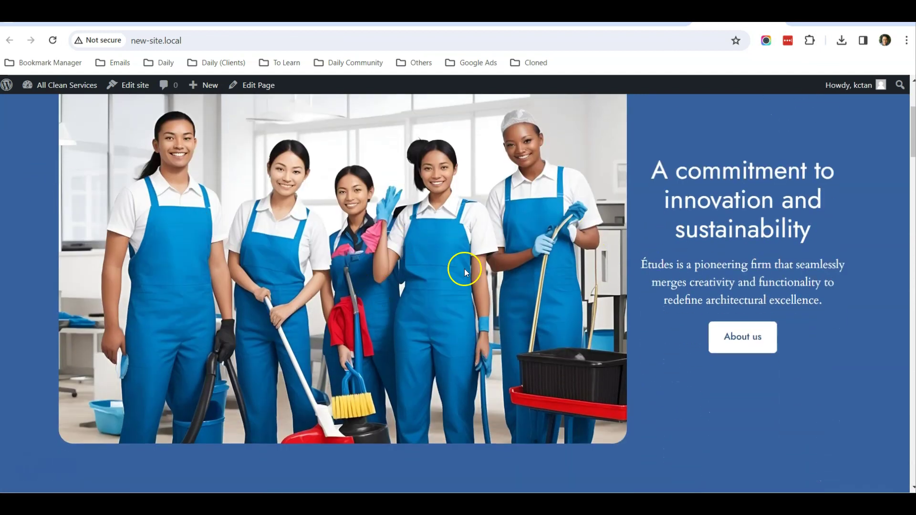
scroll(728, 228, "down", 13)
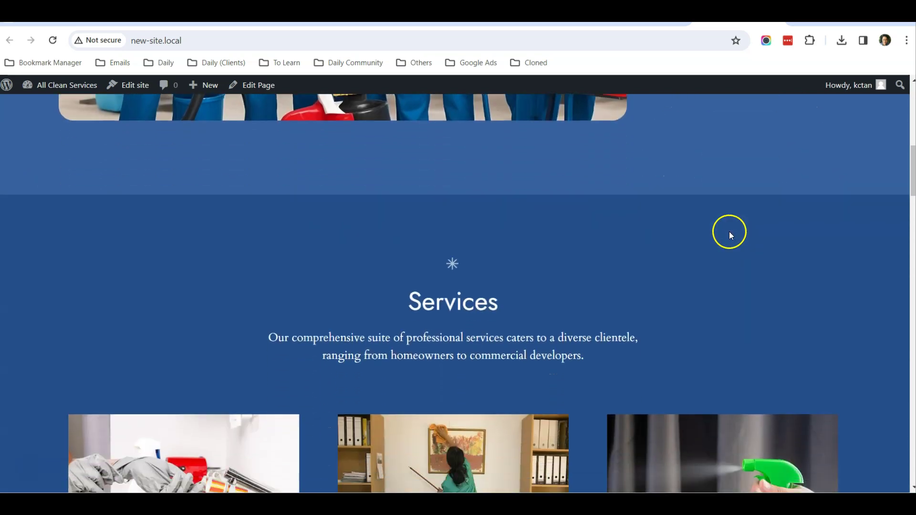
scroll(199, 219, "up", 1)
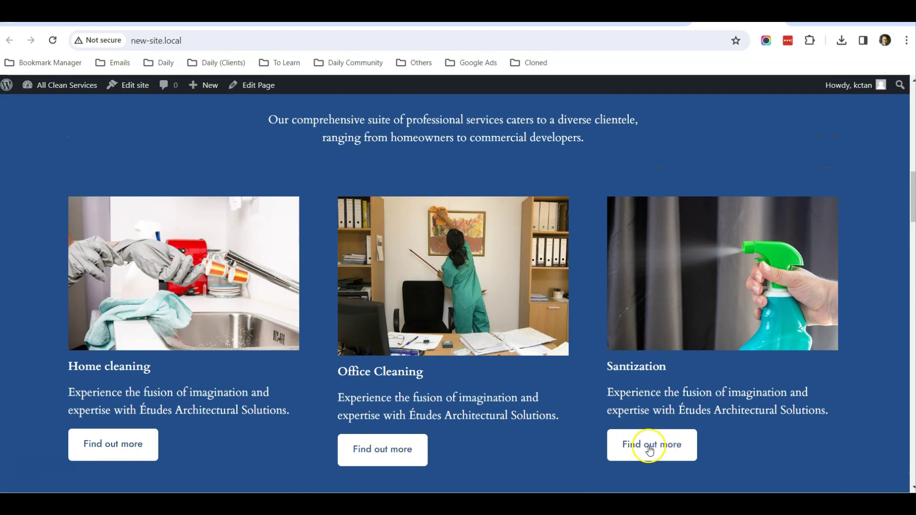
scroll(477, 372, "down", 2)
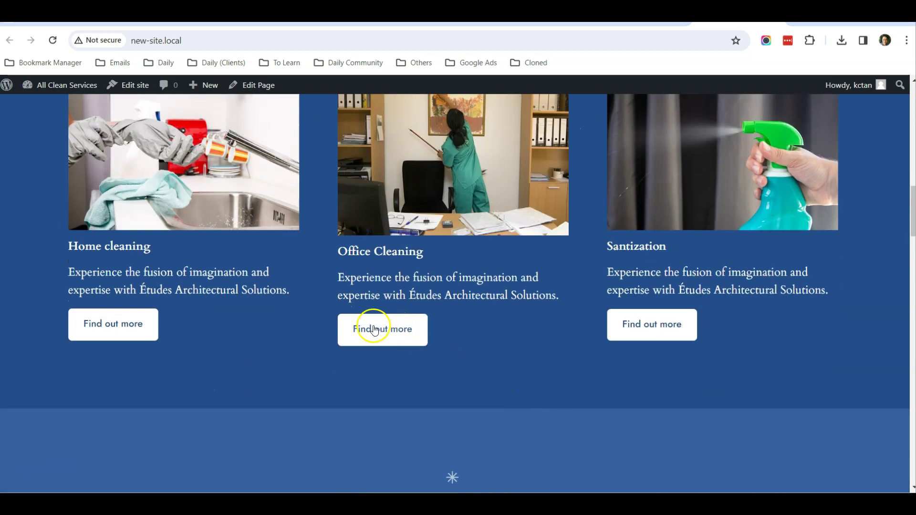
scroll(334, 329, "down", 3)
scroll(305, 336, "down", 5)
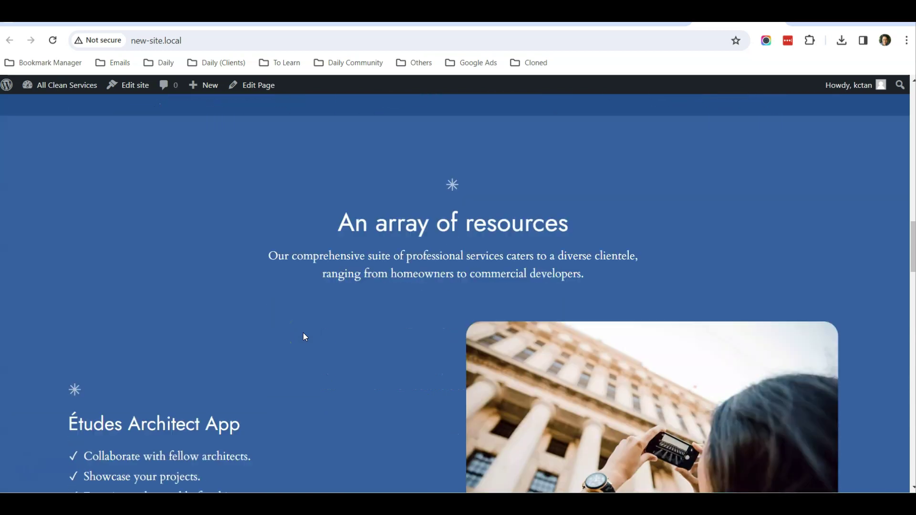
scroll(305, 337, "up", 4)
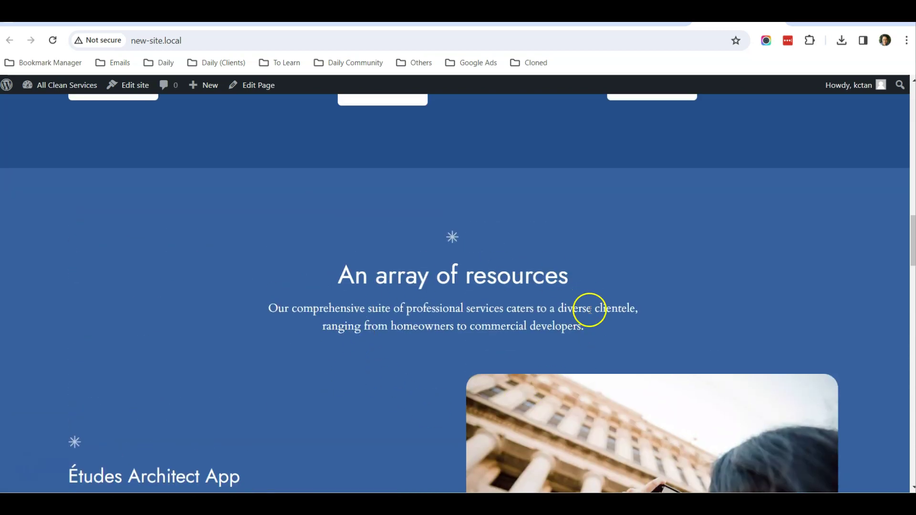
scroll(419, 317, "down", 15)
scroll(465, 291, "down", 2)
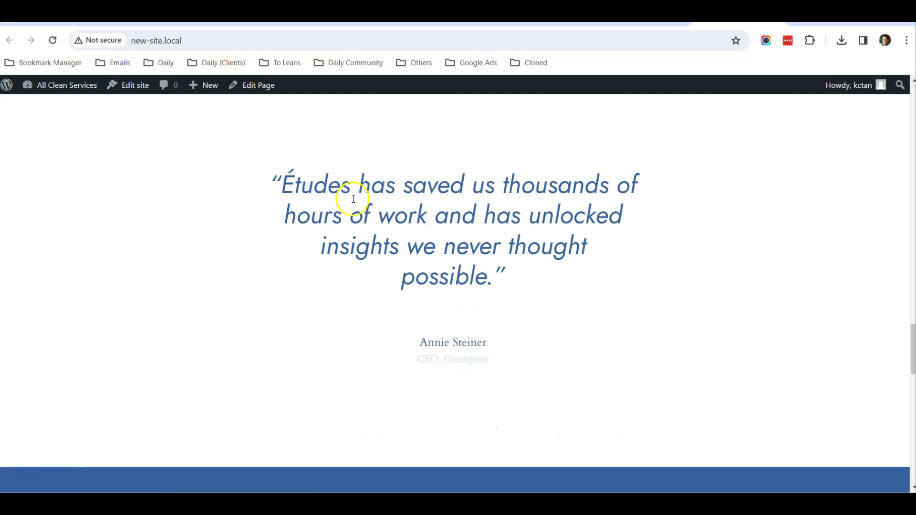
scroll(527, 261, "down", 7)
scroll(533, 255, "down", 3)
scroll(508, 219, "up", 3)
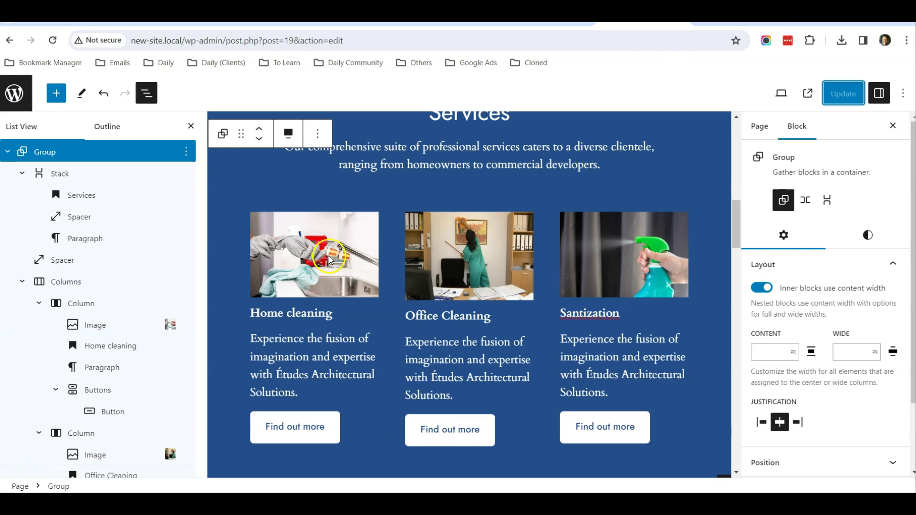
scroll(328, 256, "down", 6)
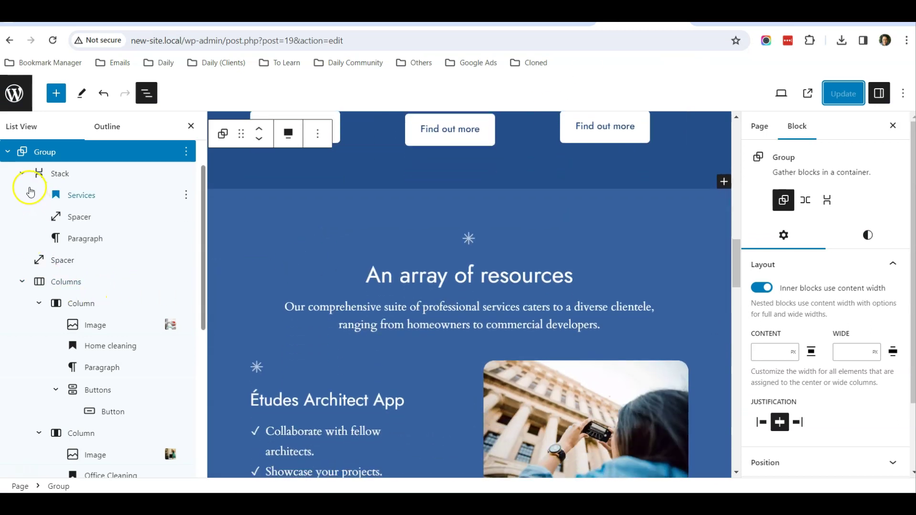
- Delete the group holding the "An array of resources" section from the Home page
left_click(8, 152)
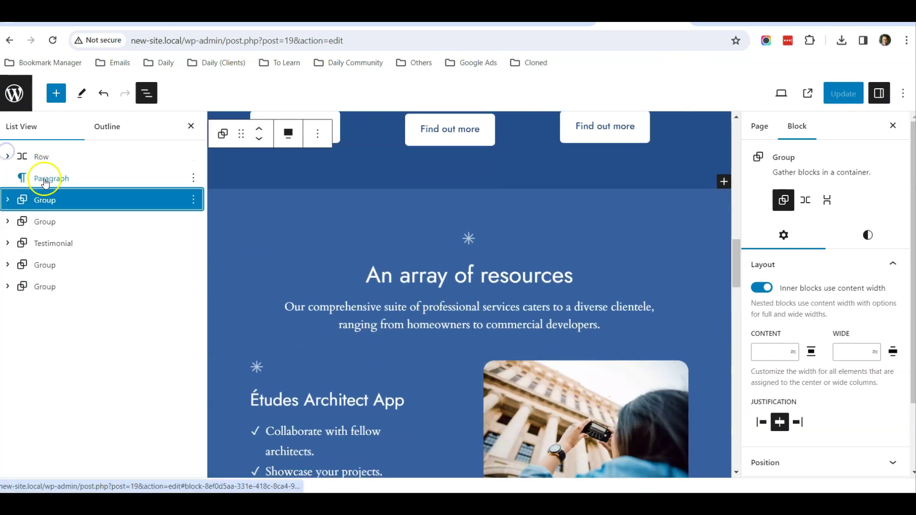
left_click(38, 224)
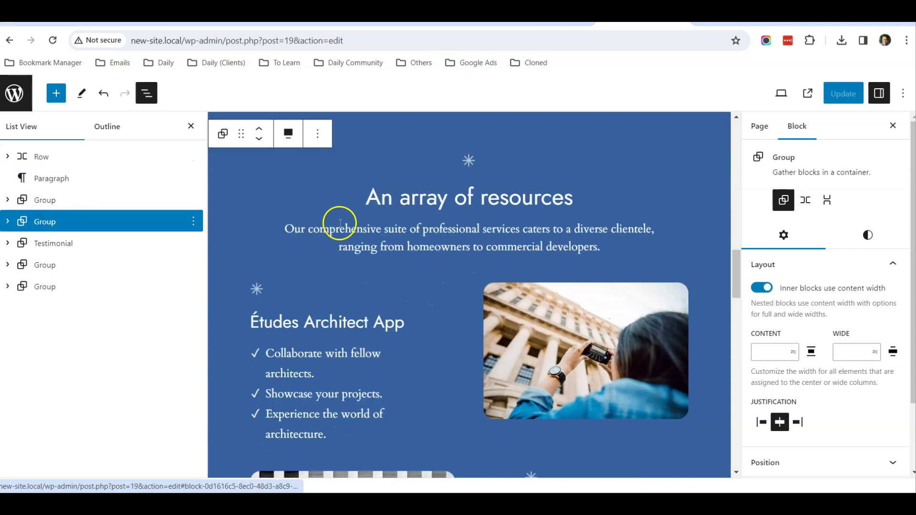
left_click(193, 221)
scroll(249, 381, "down", 3)
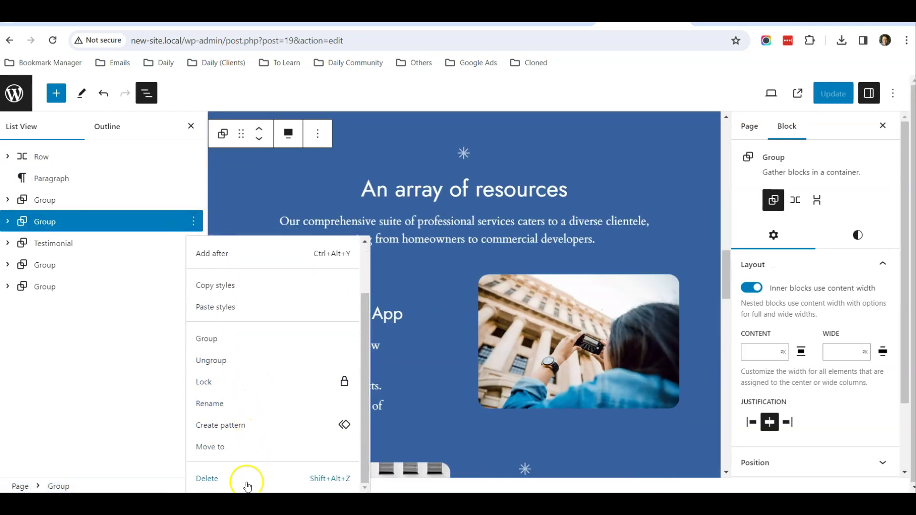
left_click(231, 477)
- Delete the Testimonial group that follows the Services section
left_click(60, 222)
left_click(58, 202)
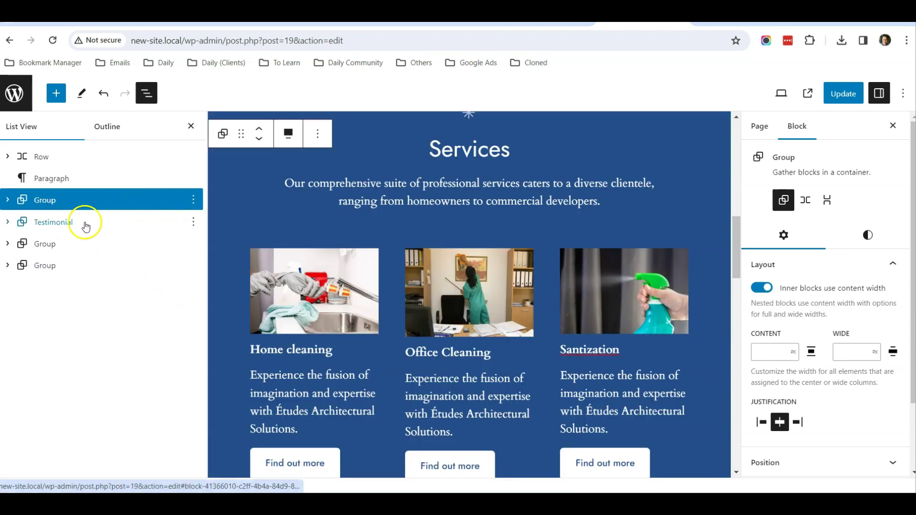
left_click(66, 227)
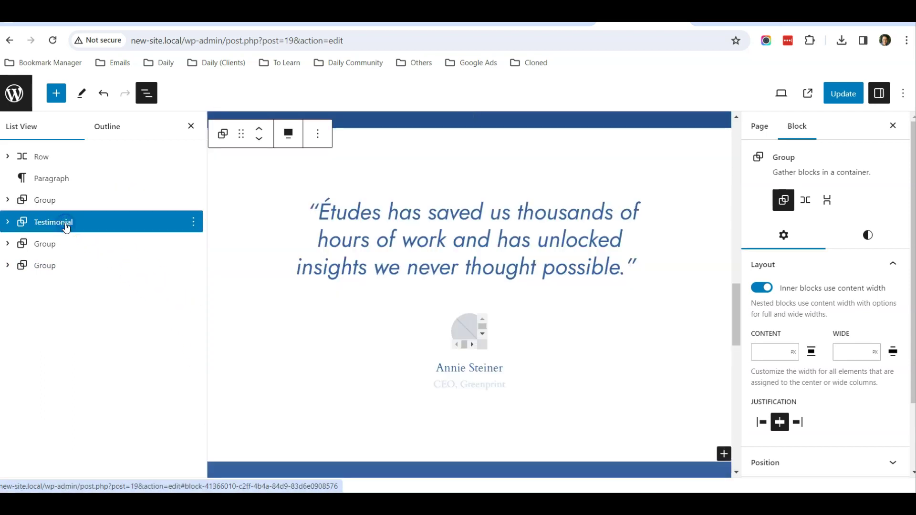
left_click(193, 224)
scroll(288, 366, "down", 2)
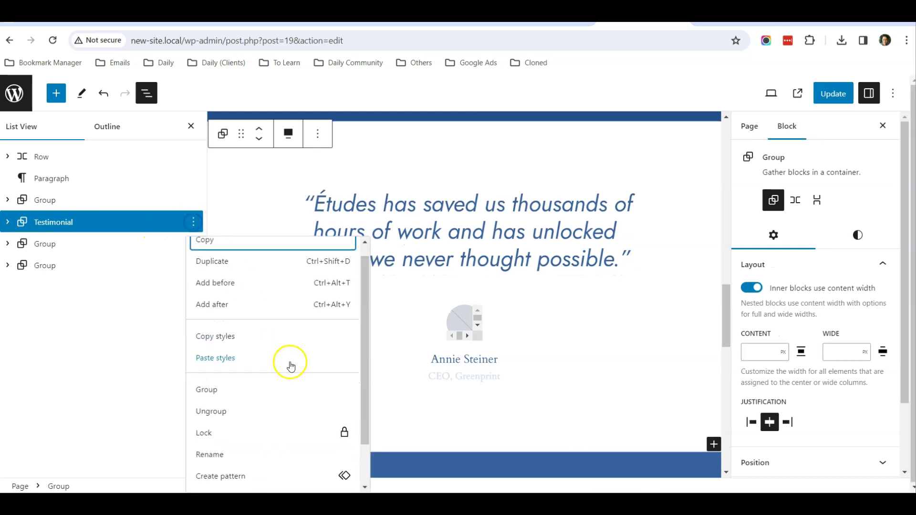
left_click(274, 479)
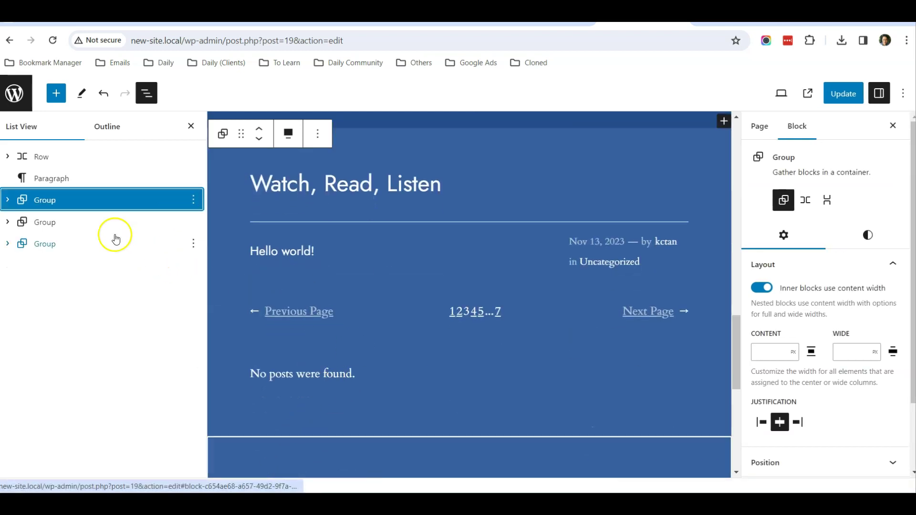
- Delete the Services group from the page
left_click(193, 201)
scroll(269, 353, "down", 2)
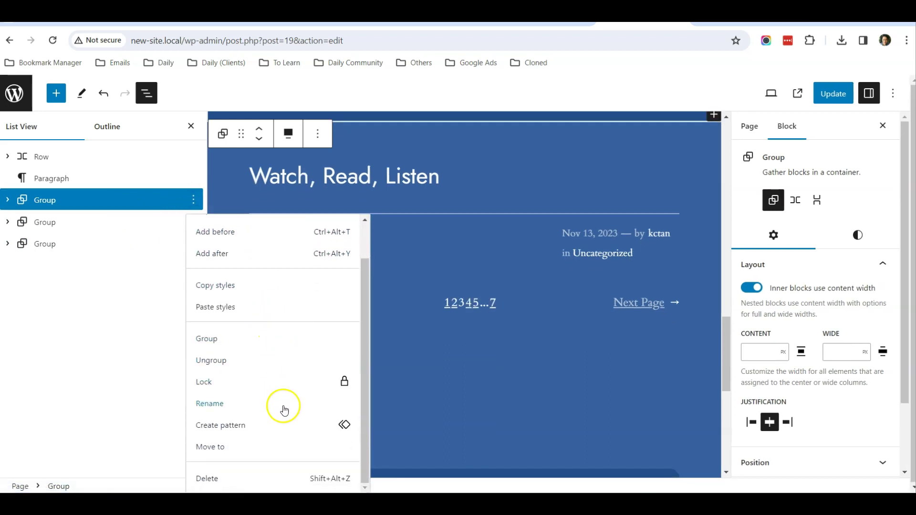
left_click(253, 476)
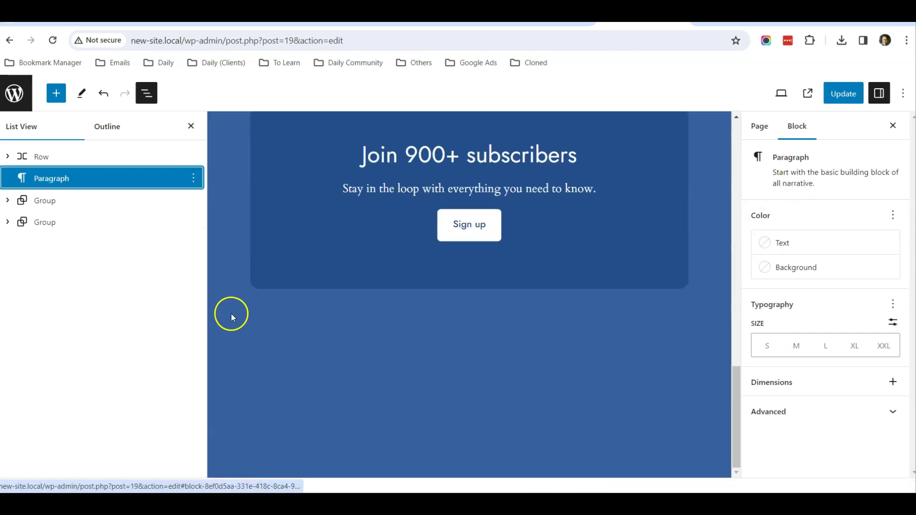
- Check which sections the remaining blocks hold and undo the deletion of the Services group
left_click(45, 200)
left_click(48, 223)
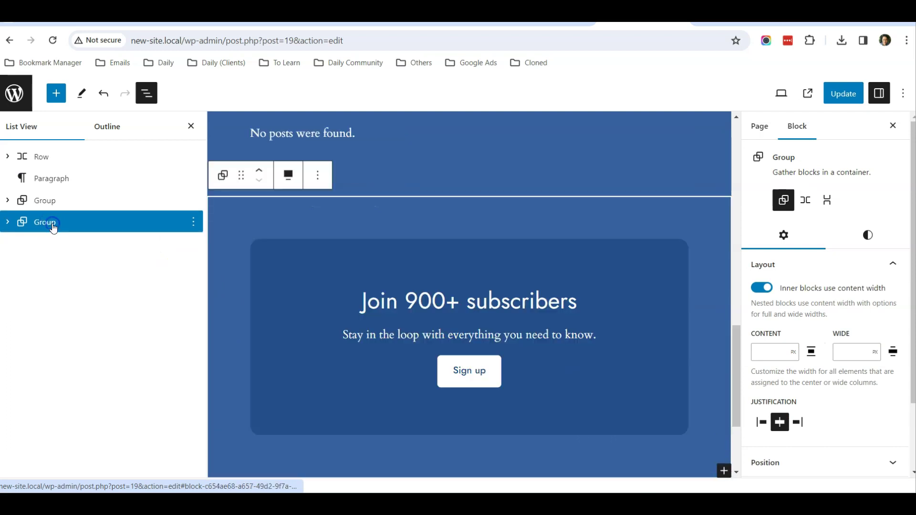
left_click(47, 200)
left_click(44, 157)
left_click(57, 180)
left_click(58, 202)
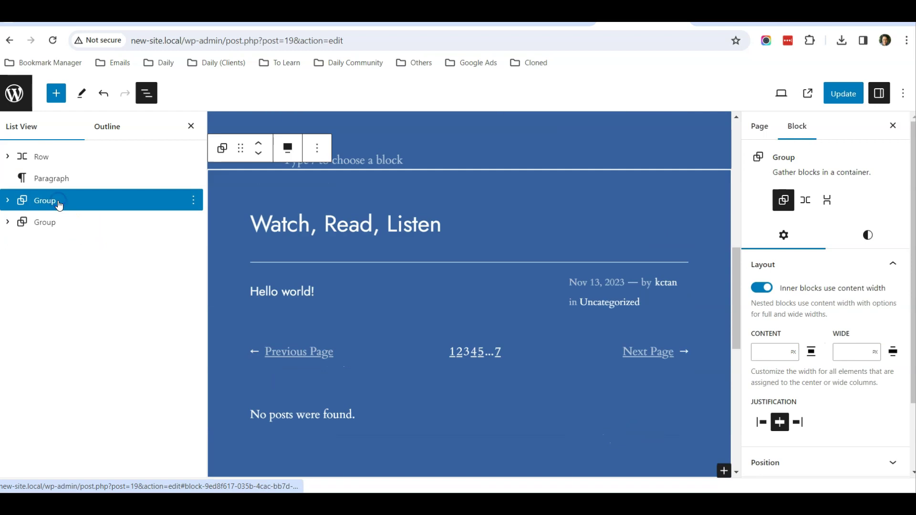
left_click(103, 93)
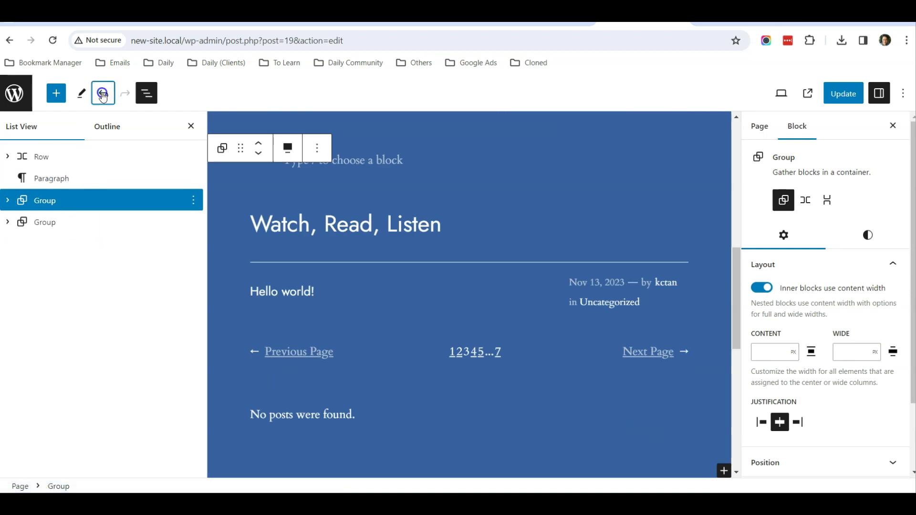
left_click(55, 203)
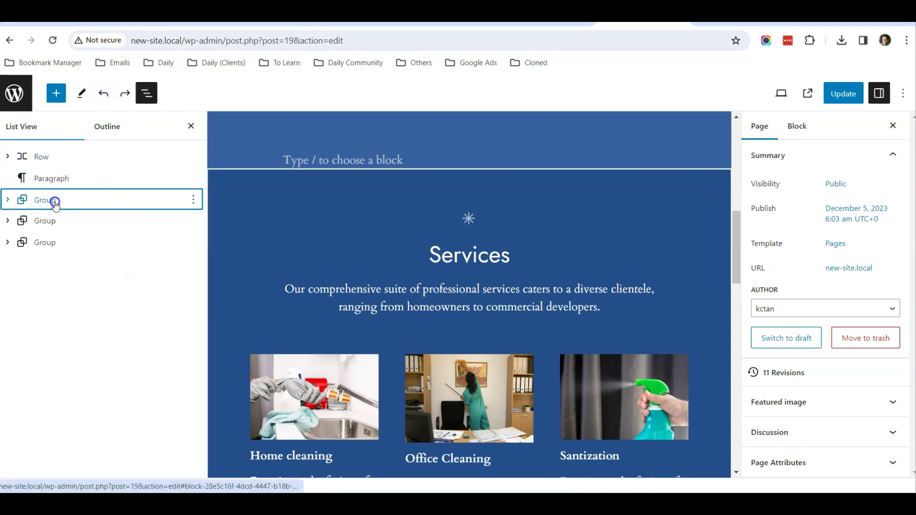
- Identify the section each top-level block holds and delete the "Watch, Read, Listen" group
left_click(8, 156)
left_click(61, 157)
left_click(9, 157)
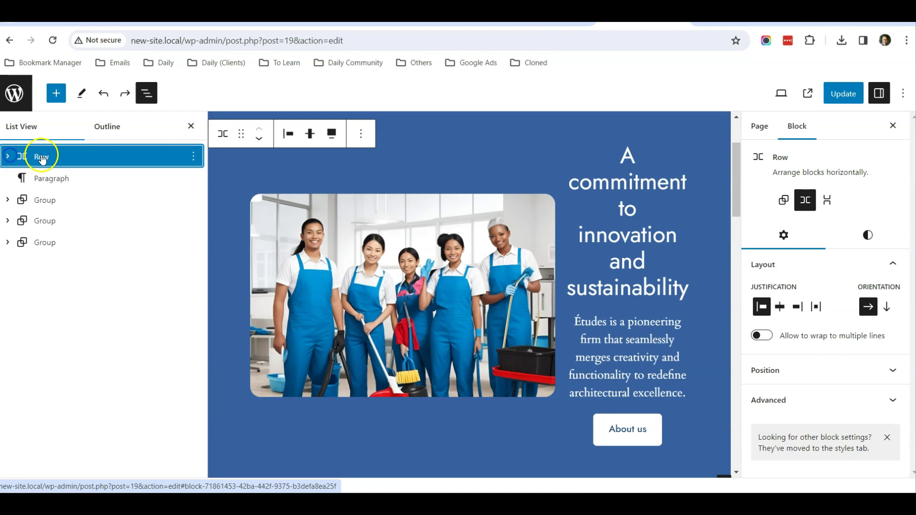
left_click(60, 183)
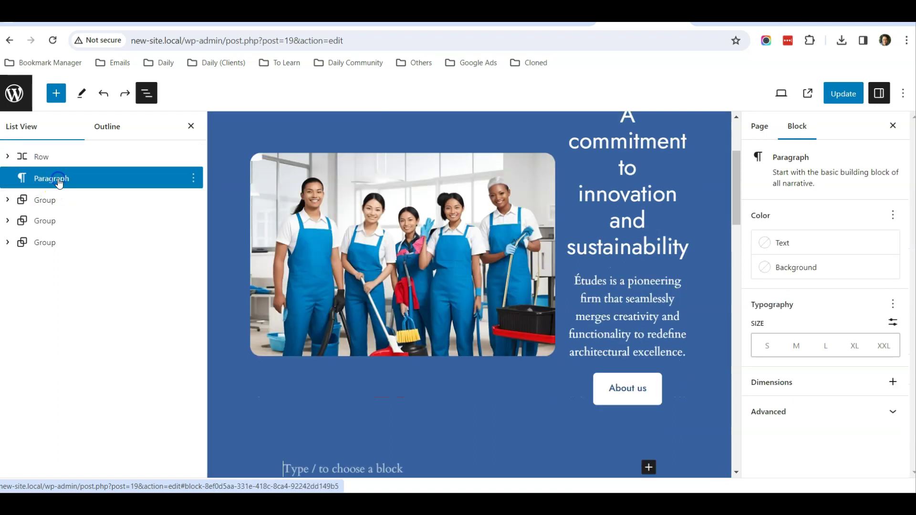
left_click(56, 208)
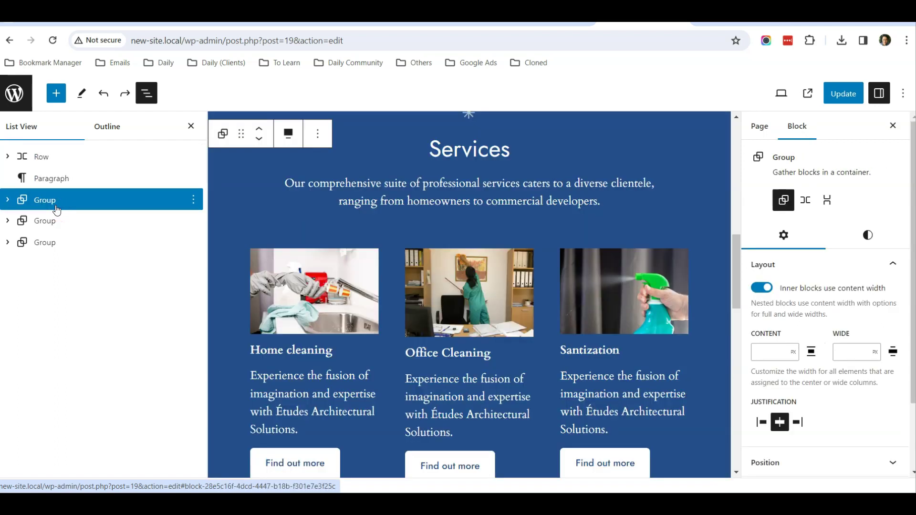
left_click(57, 221)
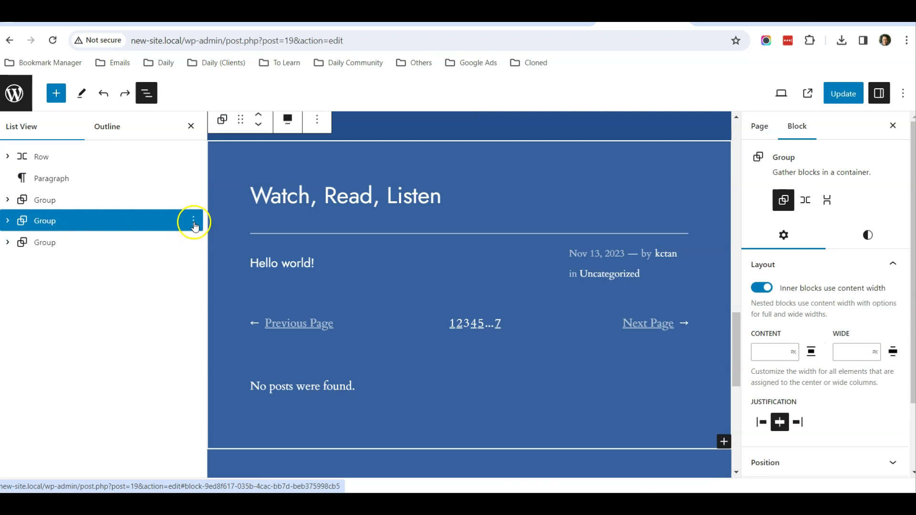
left_click(193, 221)
scroll(264, 353, "down", 2)
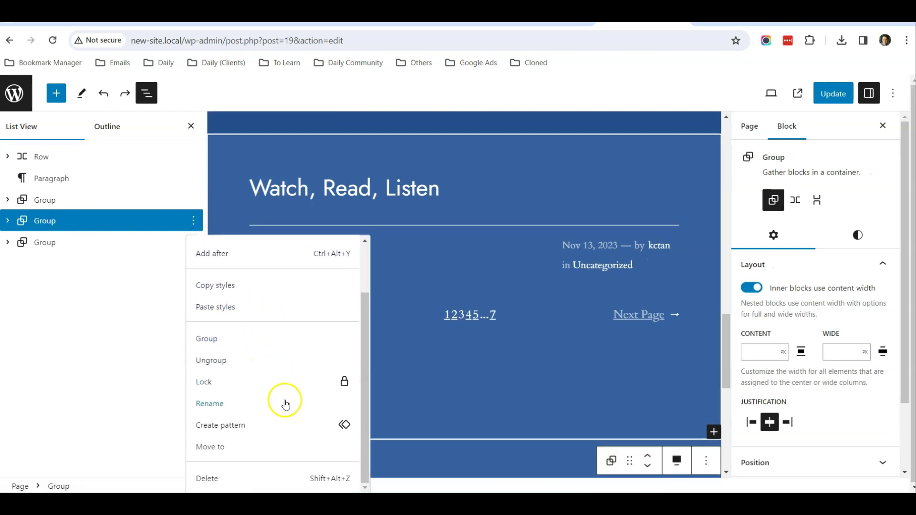
left_click(247, 476)
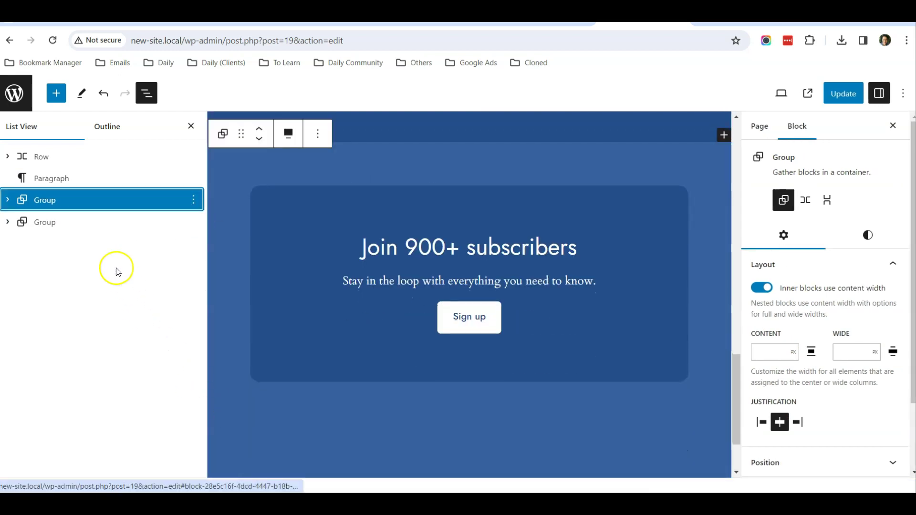
- Insert the "Newsletter landing" pattern from the Call to Action category below the "Join 900+ subscribers" group
left_click(37, 227)
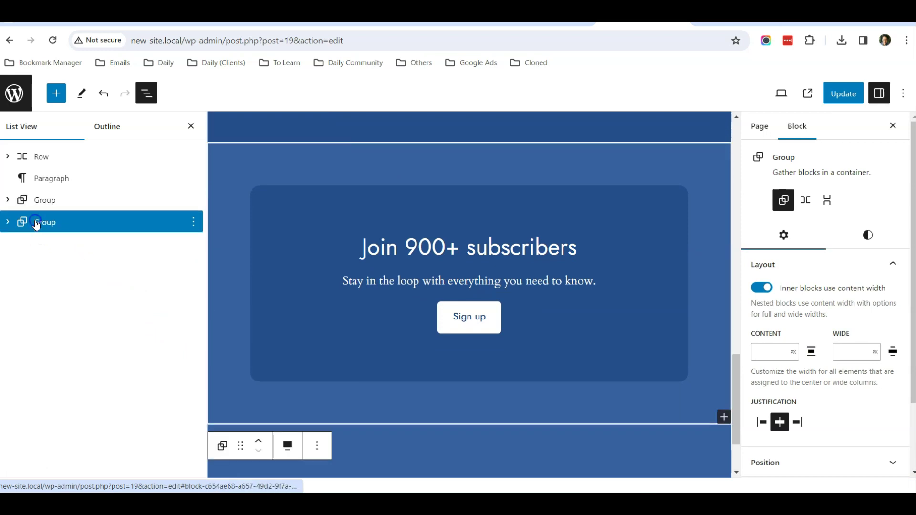
left_click(57, 203)
left_click(61, 221)
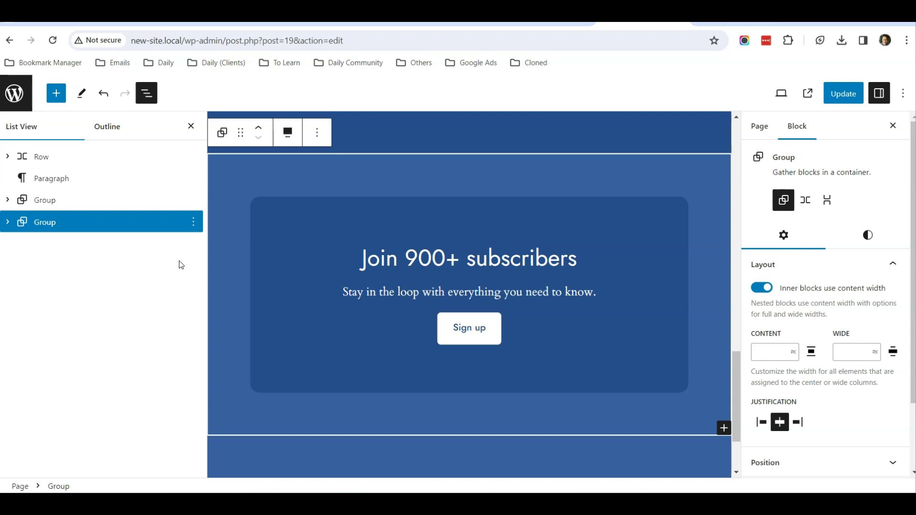
left_click(55, 94)
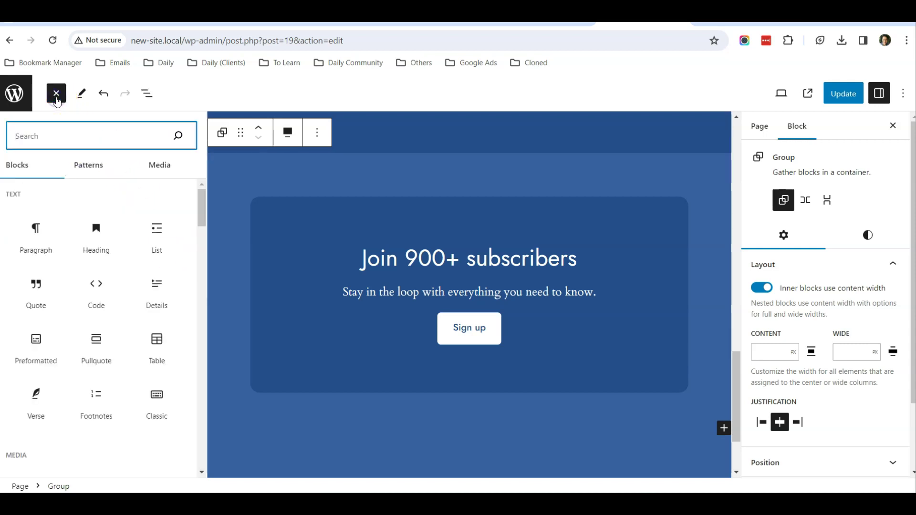
left_click(90, 173)
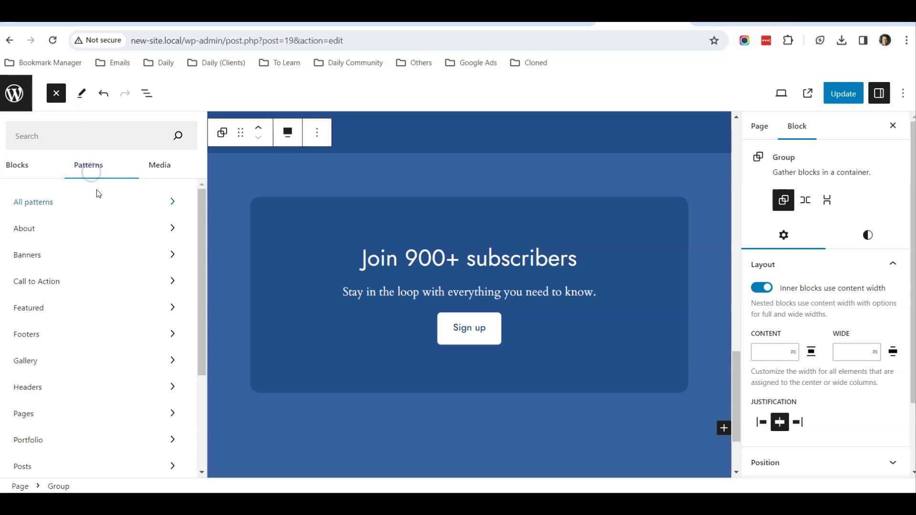
left_click(91, 284)
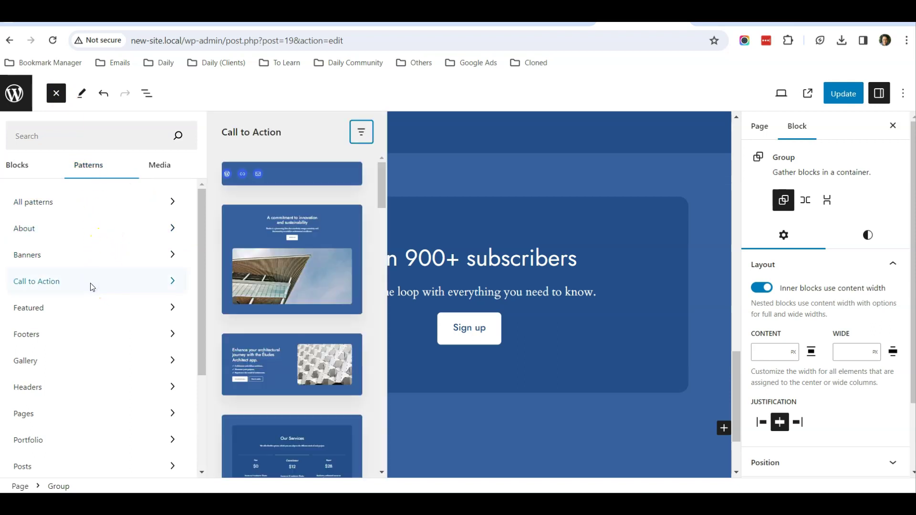
scroll(302, 243, "down", 3)
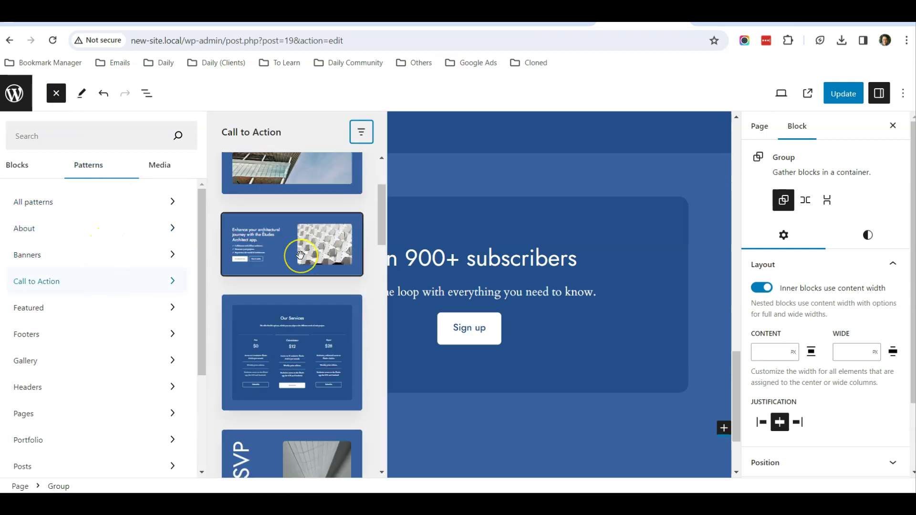
scroll(300, 254, "down", 7)
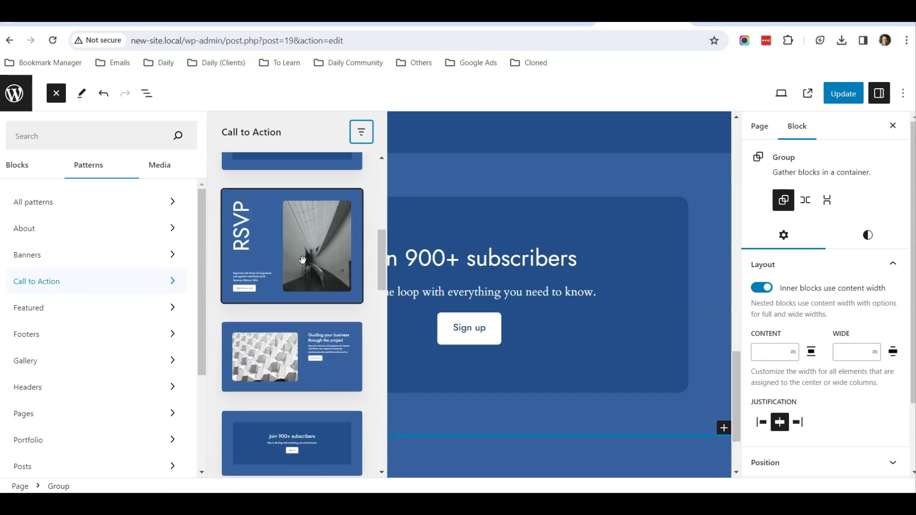
scroll(302, 259, "down", 4)
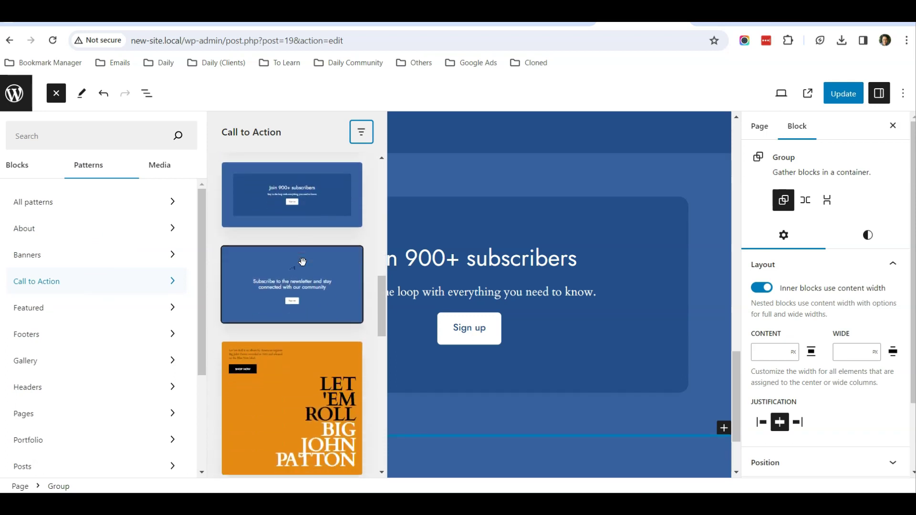
scroll(302, 261, "down", 6)
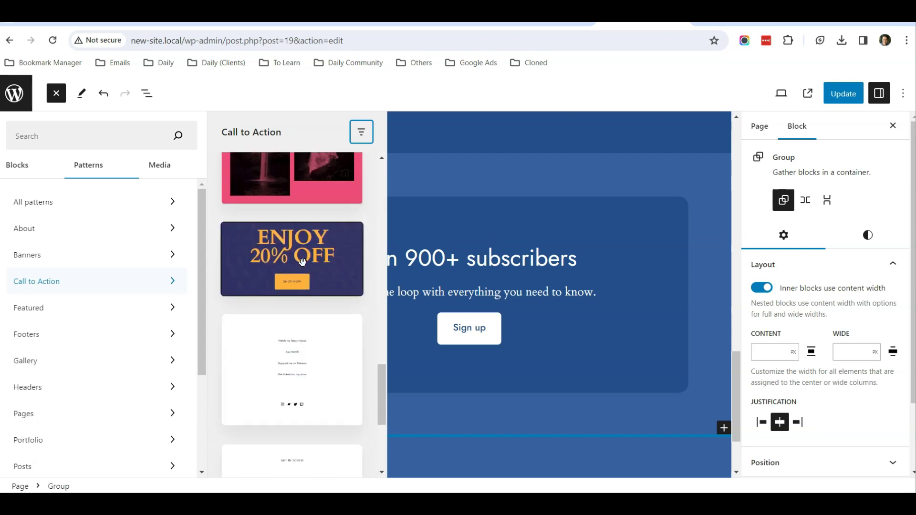
scroll(306, 310, "down", 10)
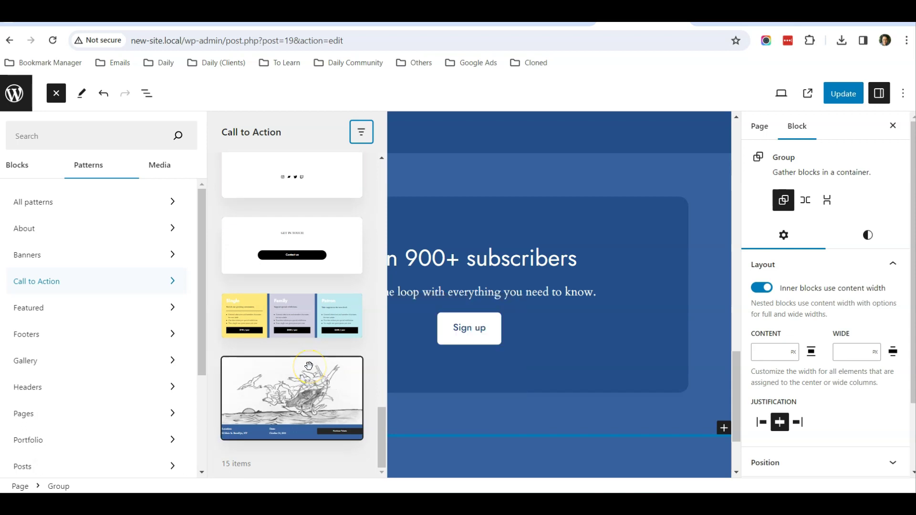
scroll(307, 353, "up", 10)
scroll(309, 365, "up", 10)
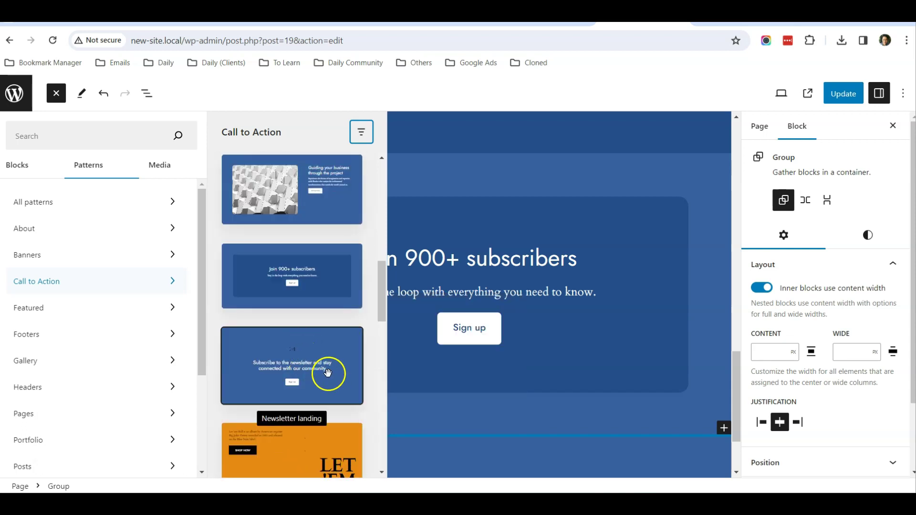
left_click(302, 358)
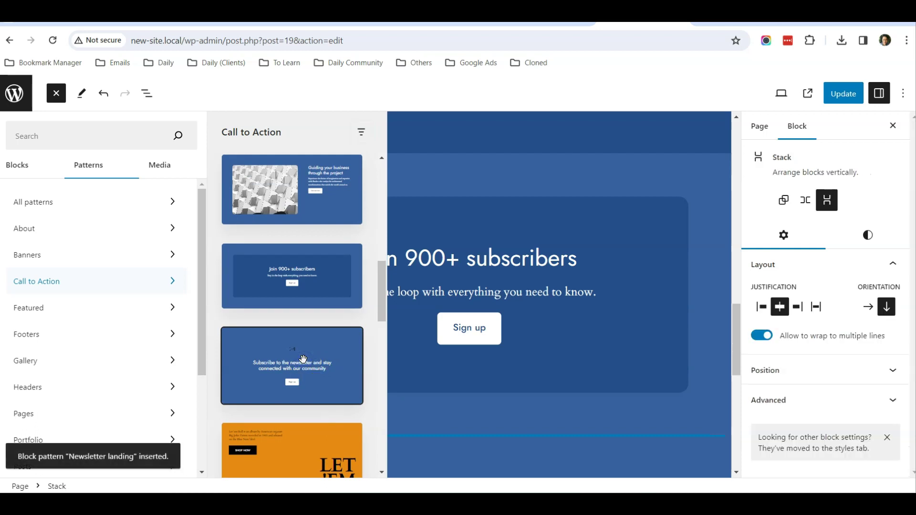
- Close the pattern library and examine the inserted newsletter section at the end of the page
scroll(303, 359, "up", 6)
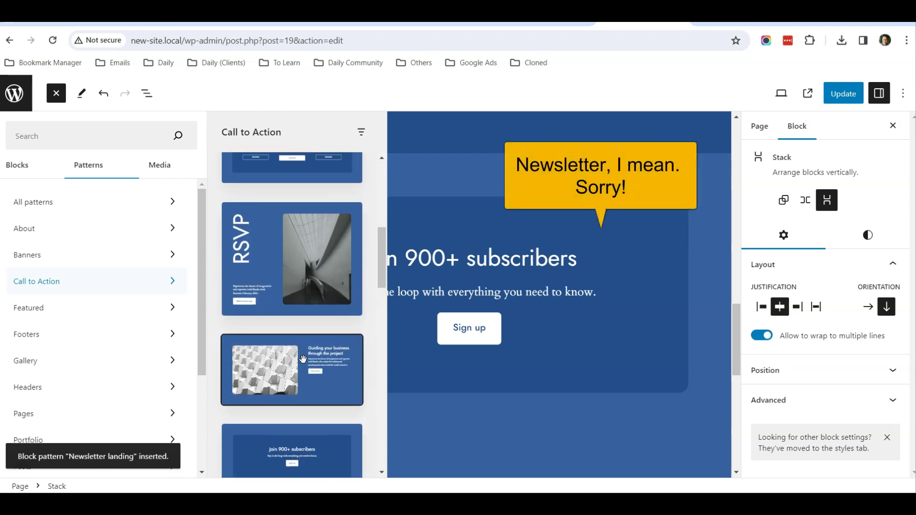
scroll(303, 359, "up", 4)
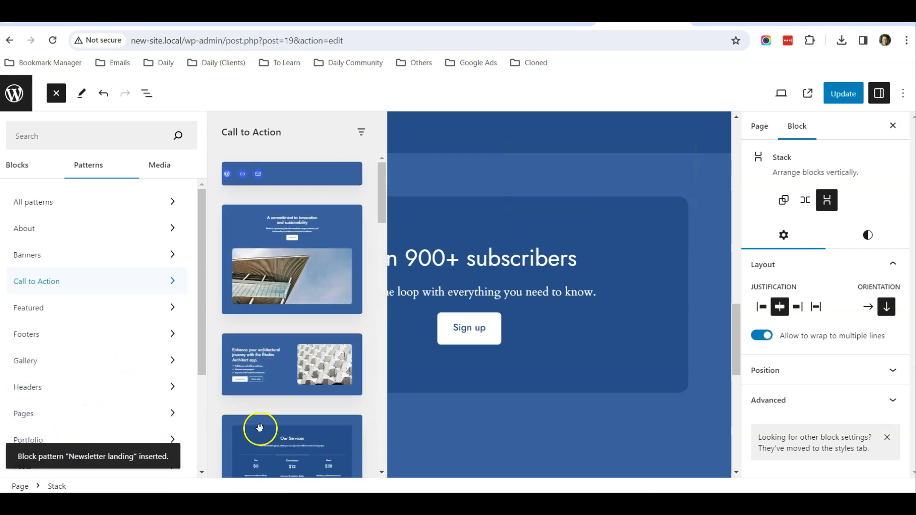
left_click(520, 428)
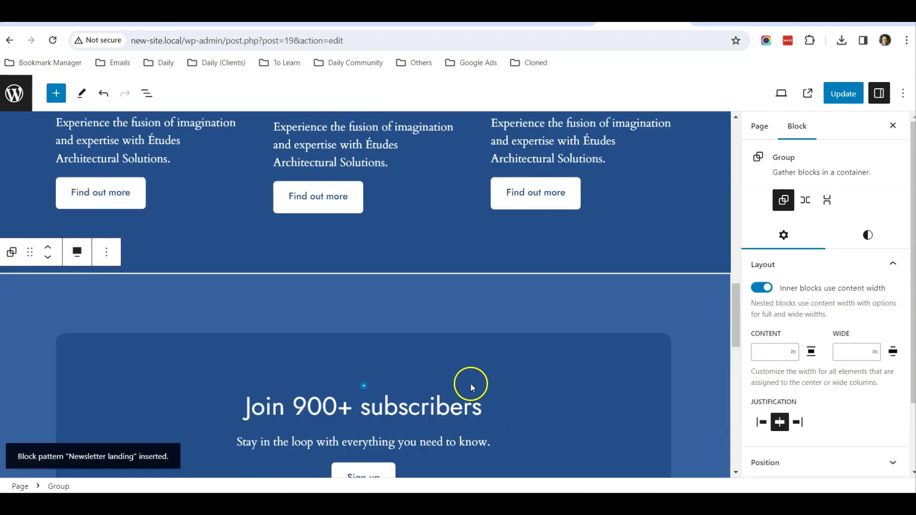
left_click(738, 389)
left_click_drag(736, 385, 737, 421)
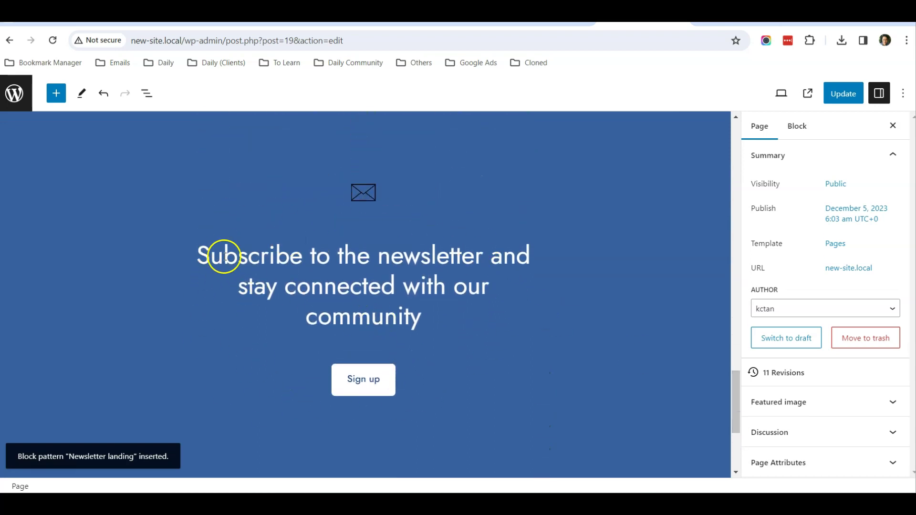
- Replace the newsletter section's heading text with "Contact us now for an appointment!"
scroll(363, 290, "up", 3)
scroll(363, 290, "down", 3)
left_click(362, 289)
left_click_drag(432, 321, 211, 270)
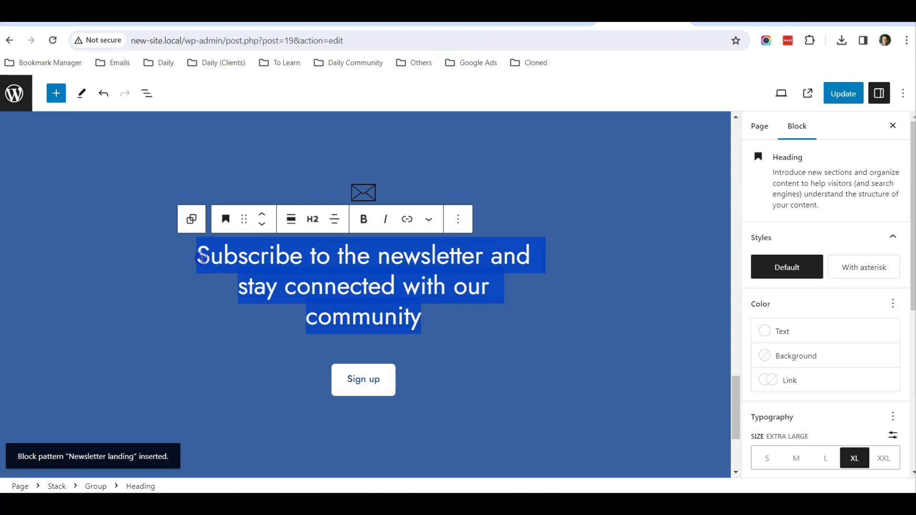
type("Contact ")
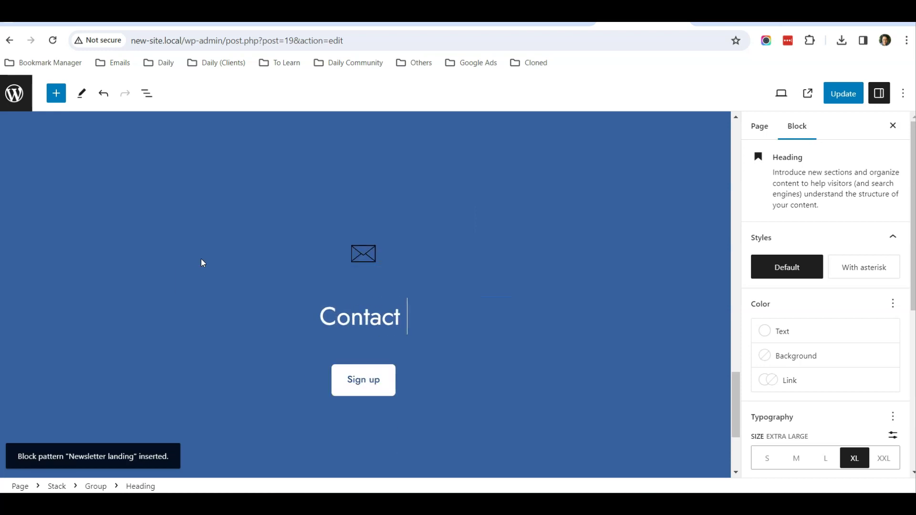
type("us now ")
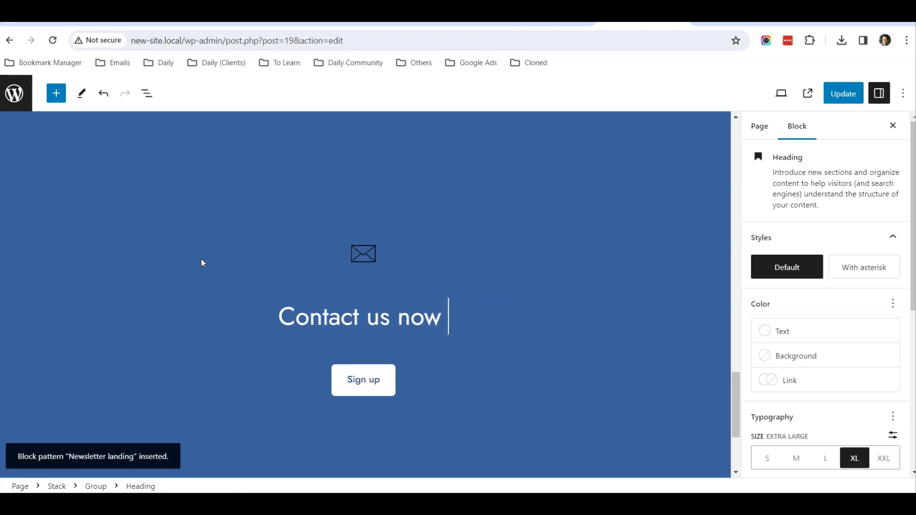
type("for an appoi")
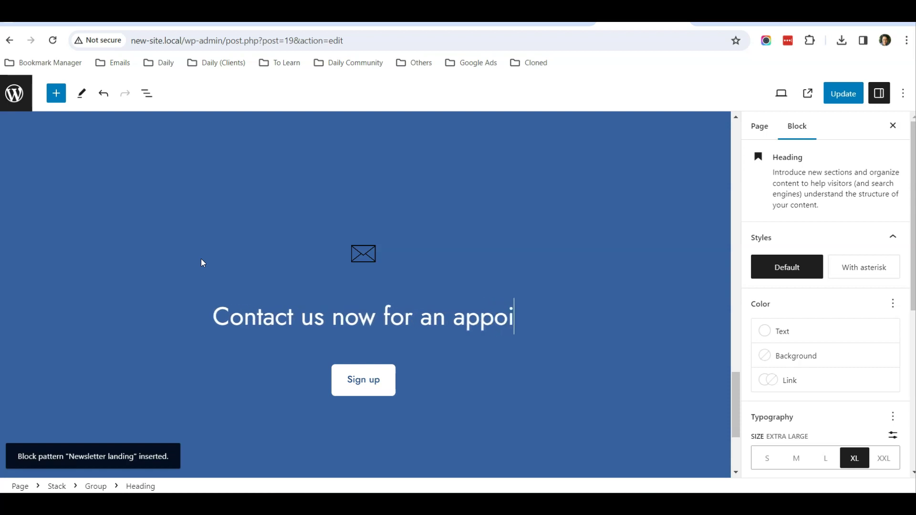
type("ntment!")
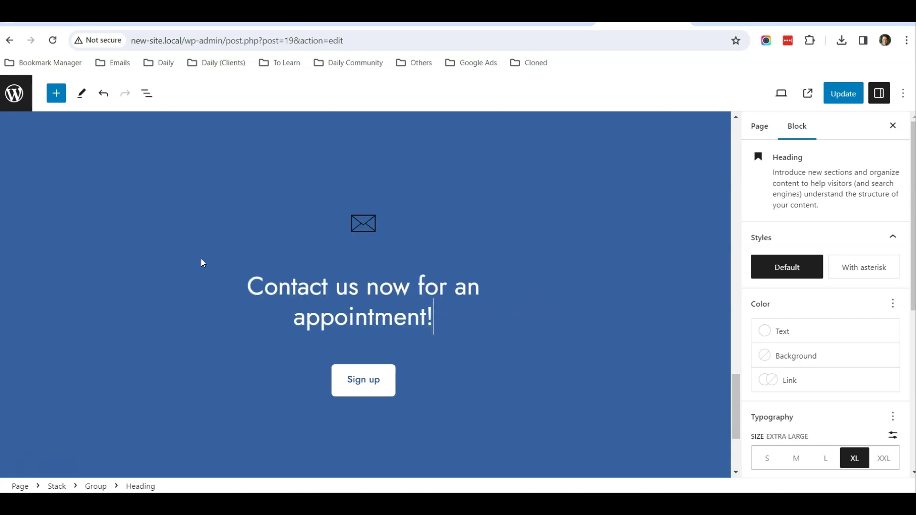
- Open the link entry for the "Sign up" button below the contact heading and close it without entering a URL
left_click(364, 391)
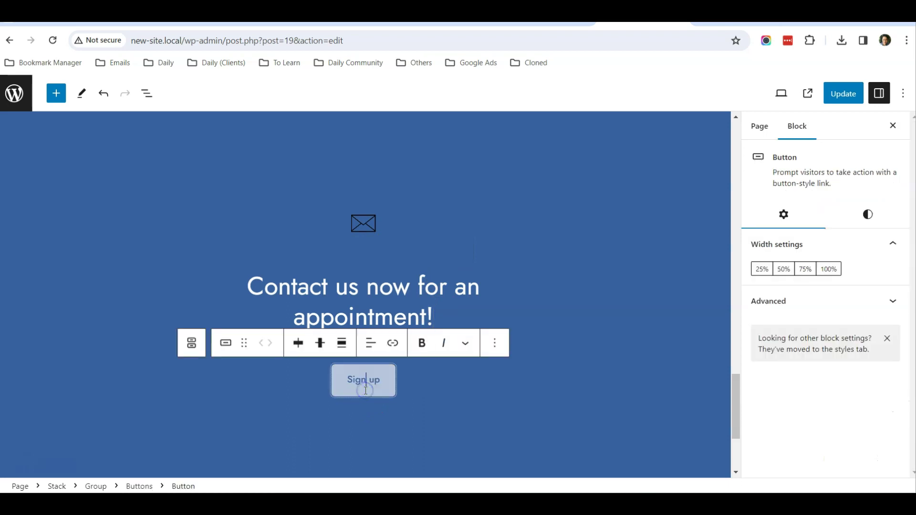
left_click(393, 343)
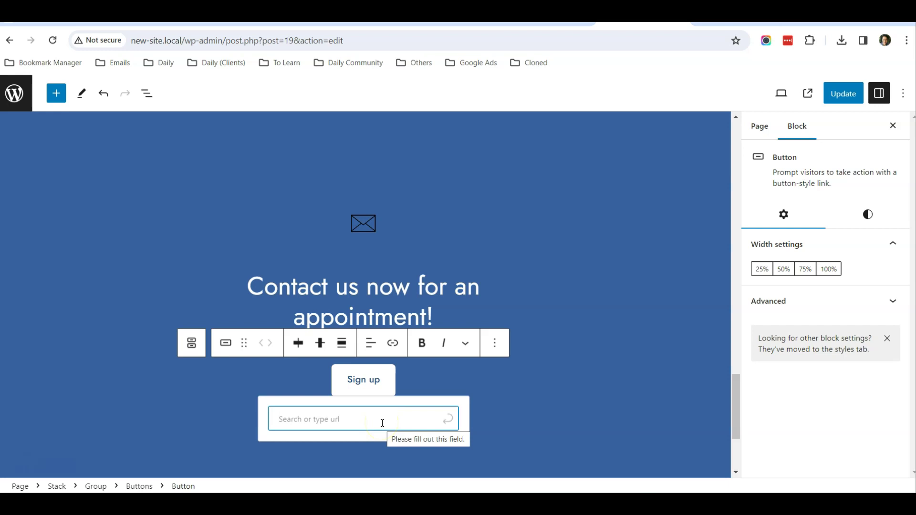
left_click(655, 376)
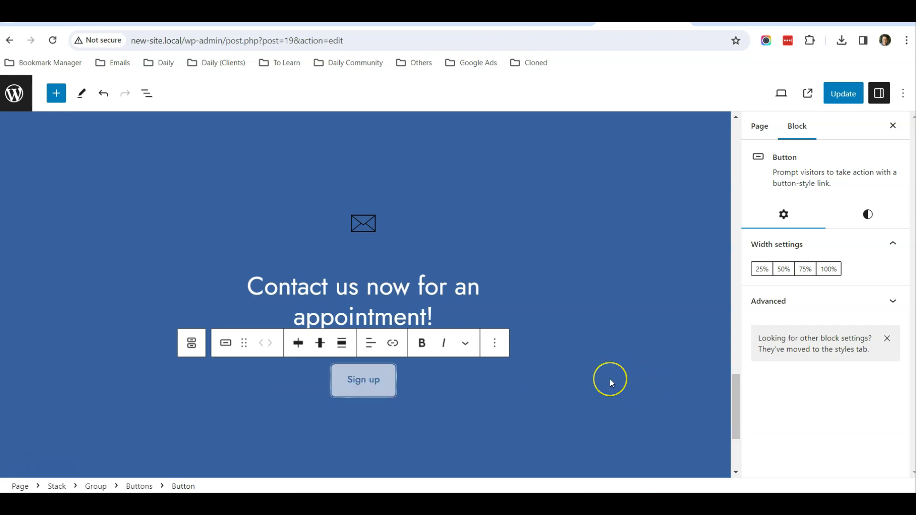
- Delete the "Join 900+ subscribers" group from the Home page and update the page
scroll(610, 378, "up", 9)
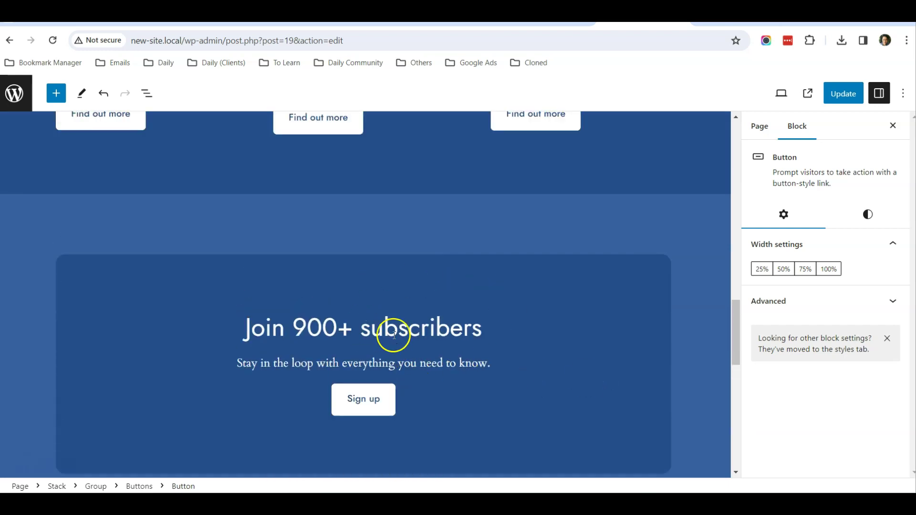
left_click(149, 98)
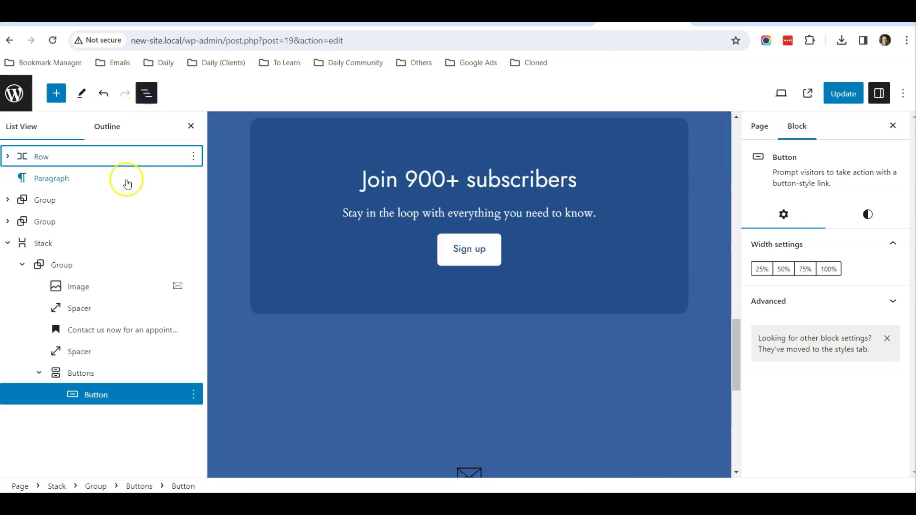
left_click(8, 244)
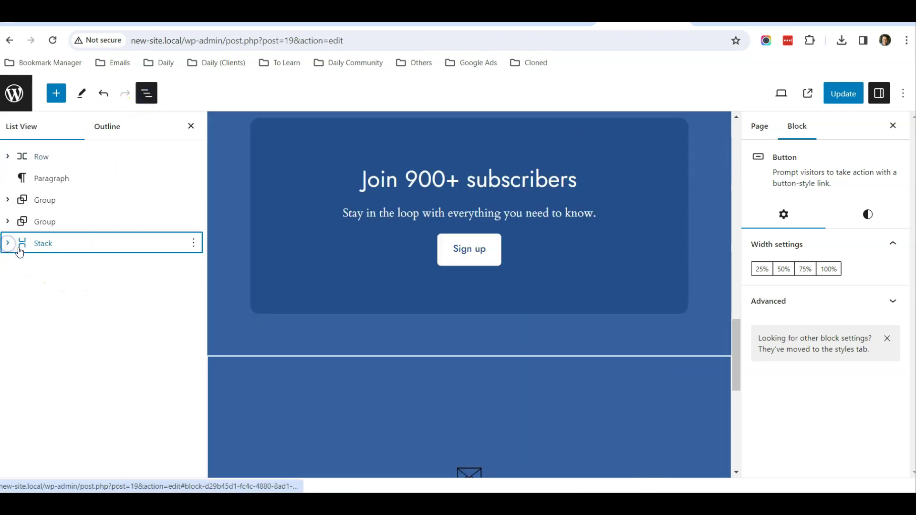
left_click(57, 222)
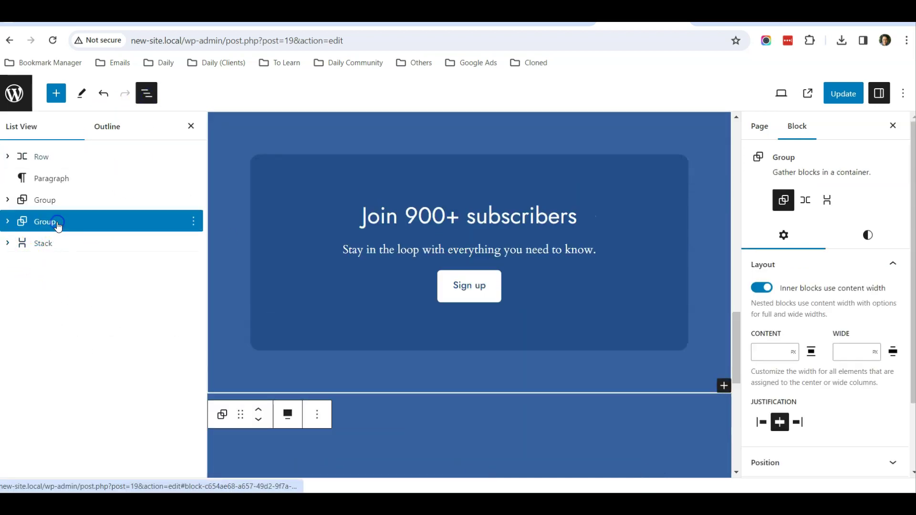
left_click(193, 221)
scroll(282, 429, "down", 2)
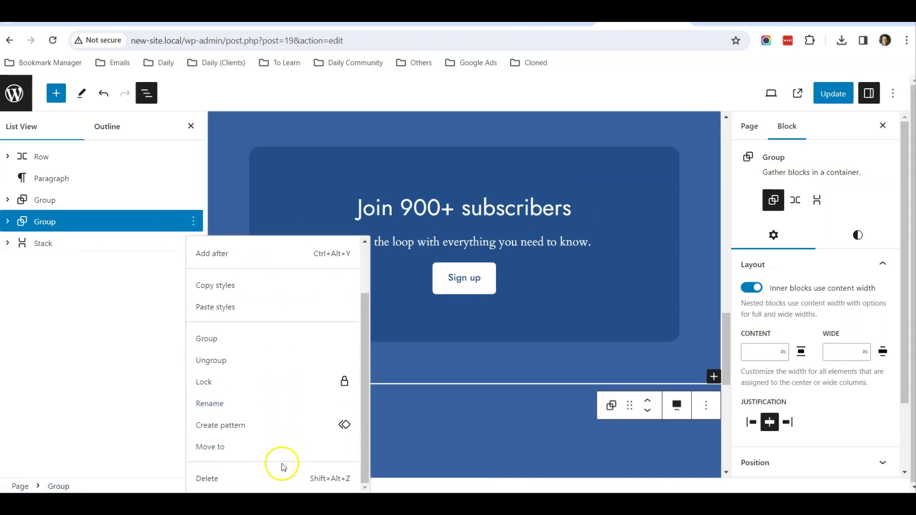
left_click(245, 477)
left_click(834, 94)
- Switch to the live site, load the home page afresh and examine its sections from the hero down to the footer
left_click(748, 26)
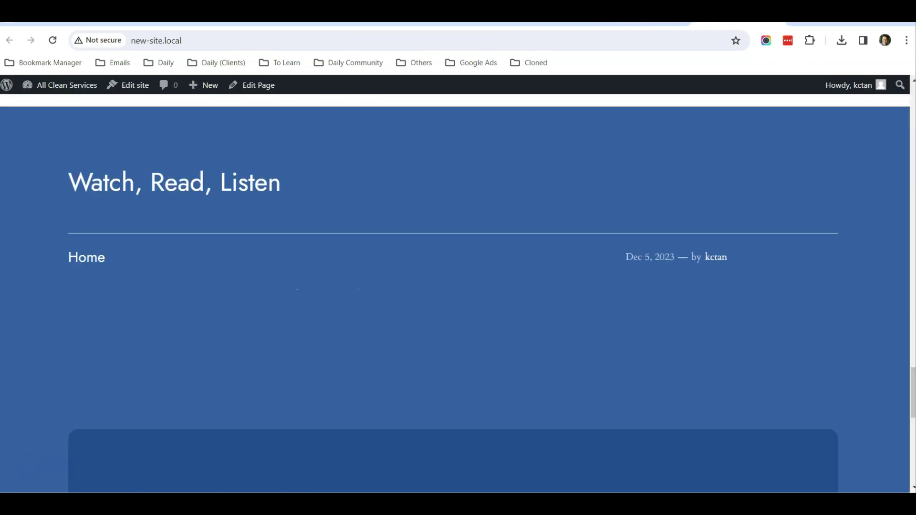
scroll(119, 191, "up", 15)
scroll(109, 193, "up", 10)
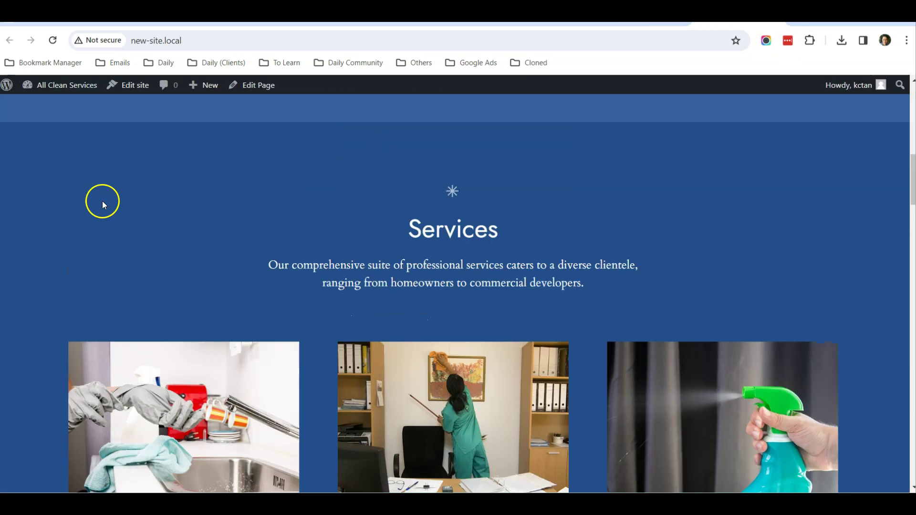
left_click(94, 122)
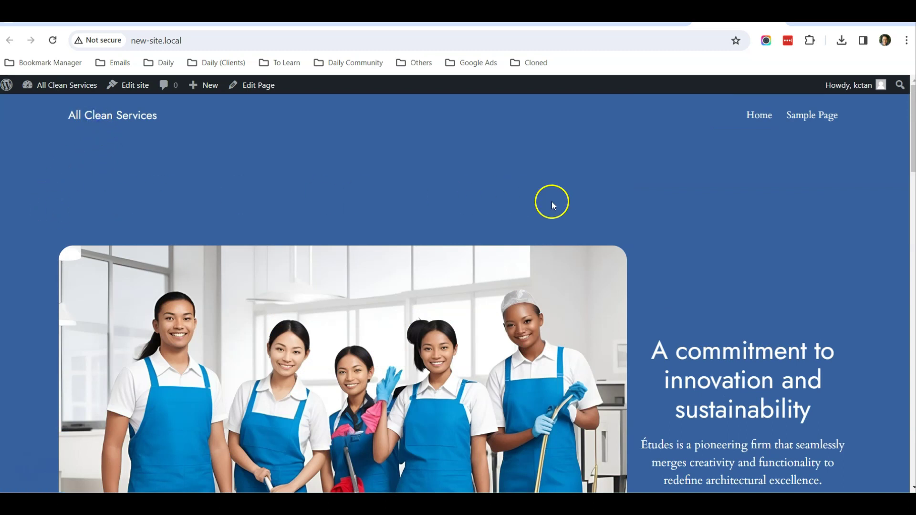
scroll(620, 215, "down", 5)
scroll(655, 219, "down", 14)
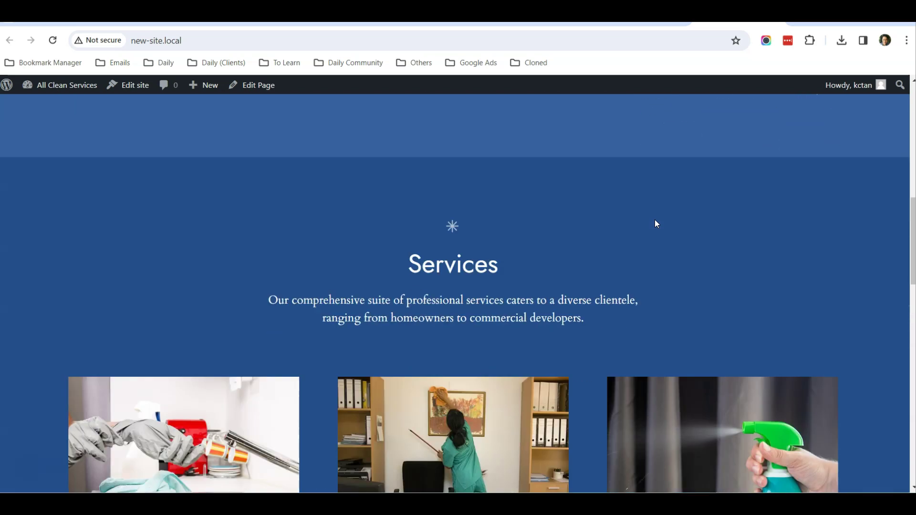
scroll(654, 219, "down", 10)
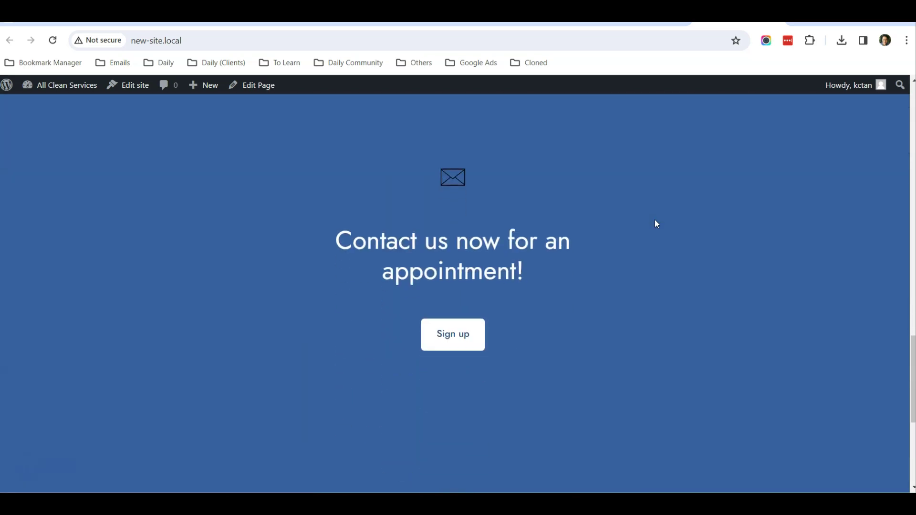
scroll(442, 247, "down", 3)
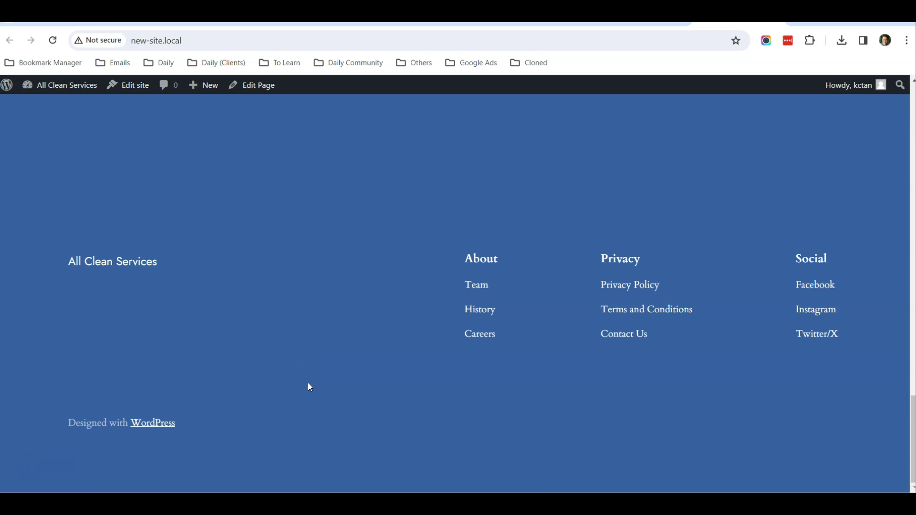
scroll(308, 384, "up", 15)
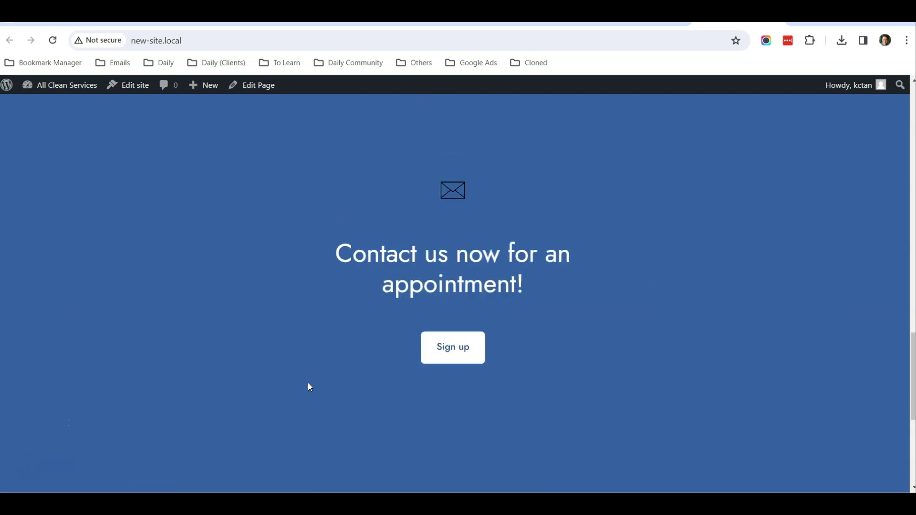
scroll(308, 386, "up", 5)
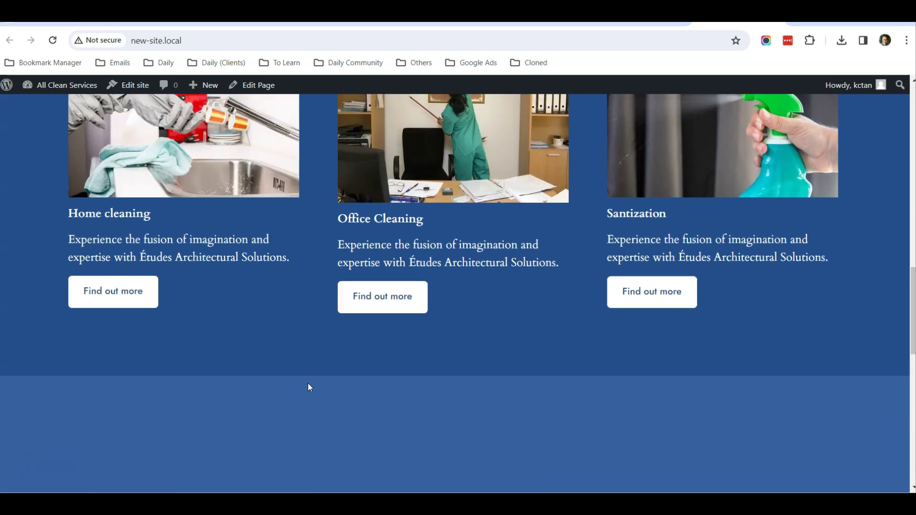